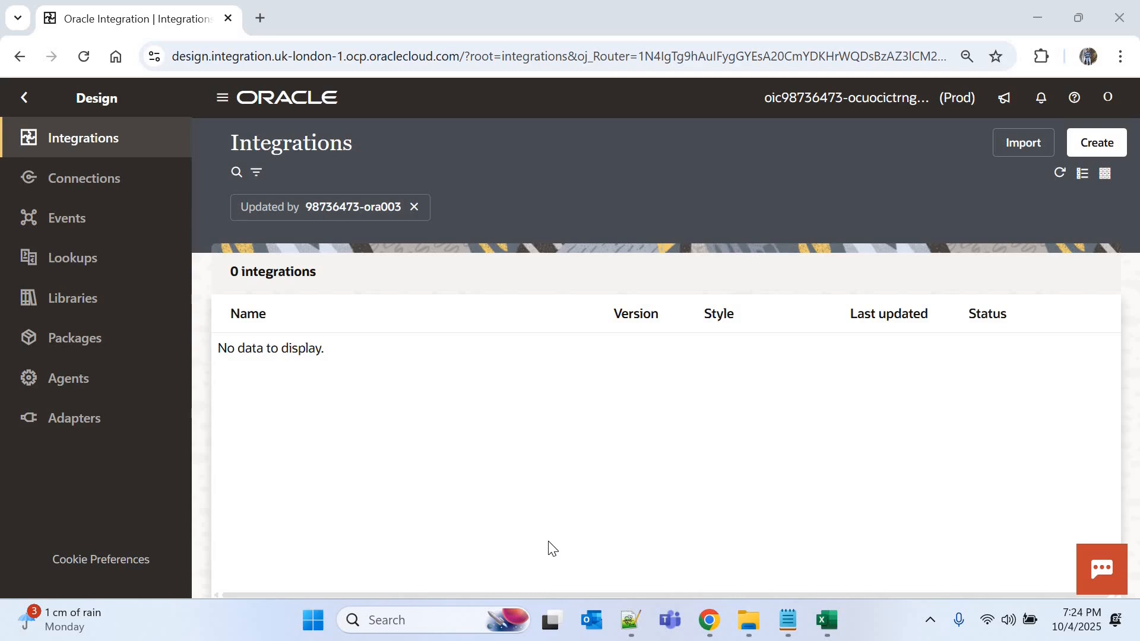
# Step: View EmployeeData.txt in Notepad, and examine the EmpID, EmpName and HireDate length attributes in the fixed-length XSD in Notepad++
pyautogui.hotkey('alt', 'Tab')
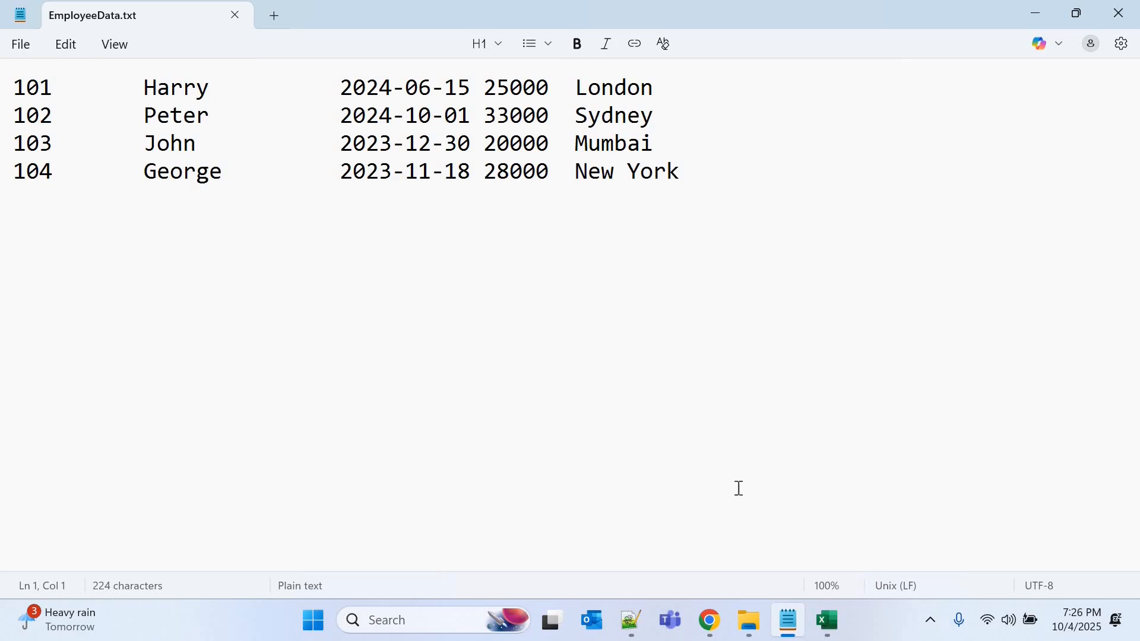
pyautogui.click(631, 622)
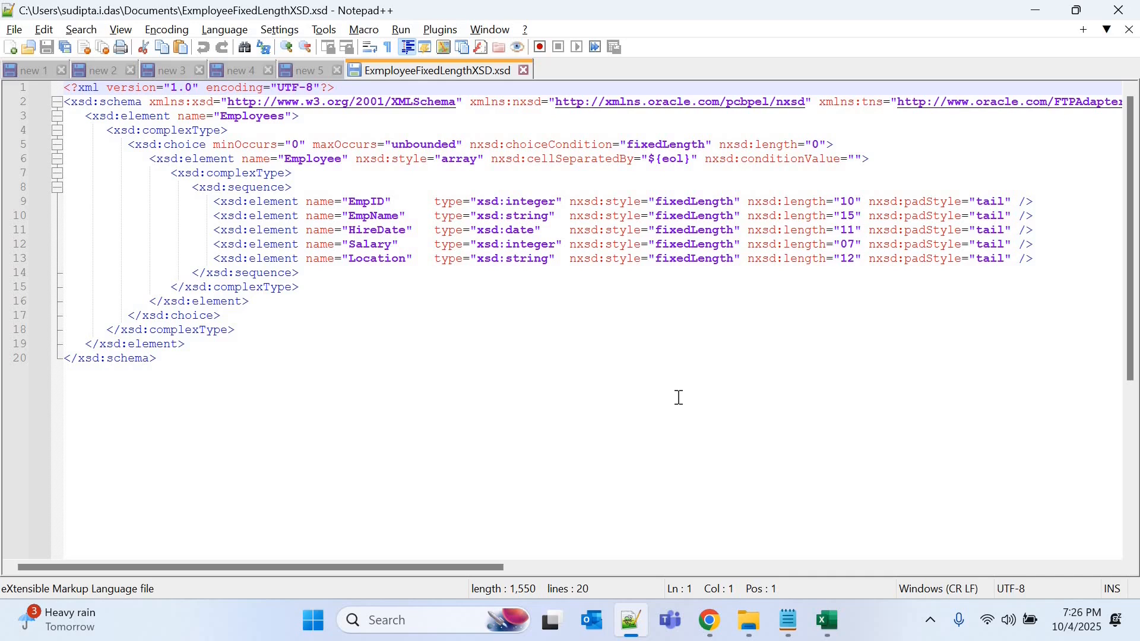
pyautogui.doubleClick(846, 201)
pyautogui.doubleClick(848, 216)
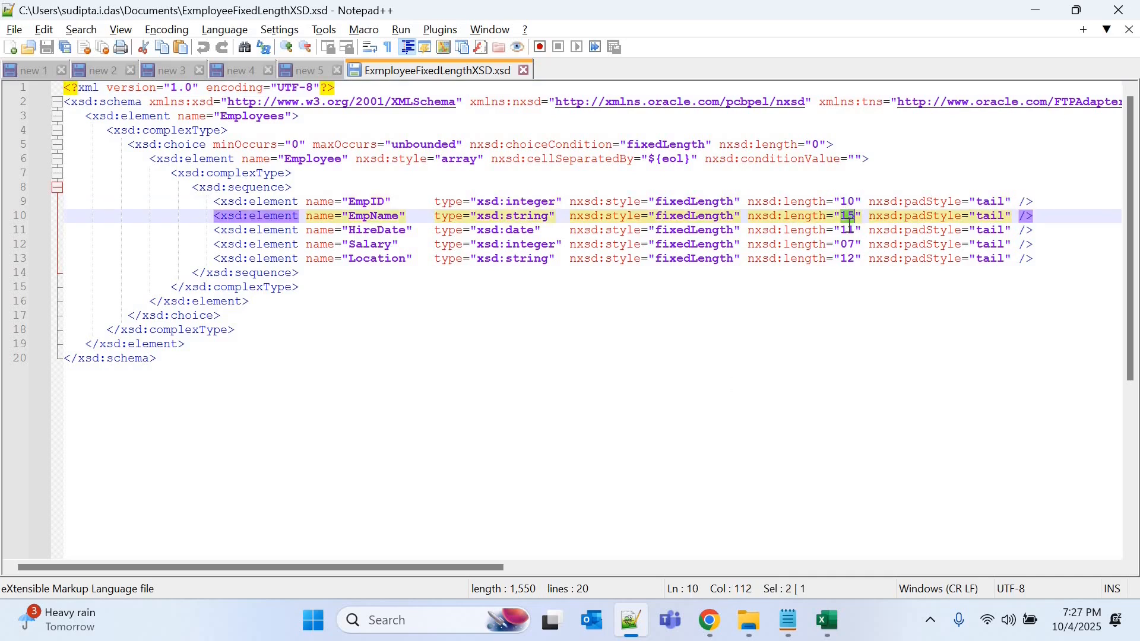
pyautogui.doubleClick(848, 230)
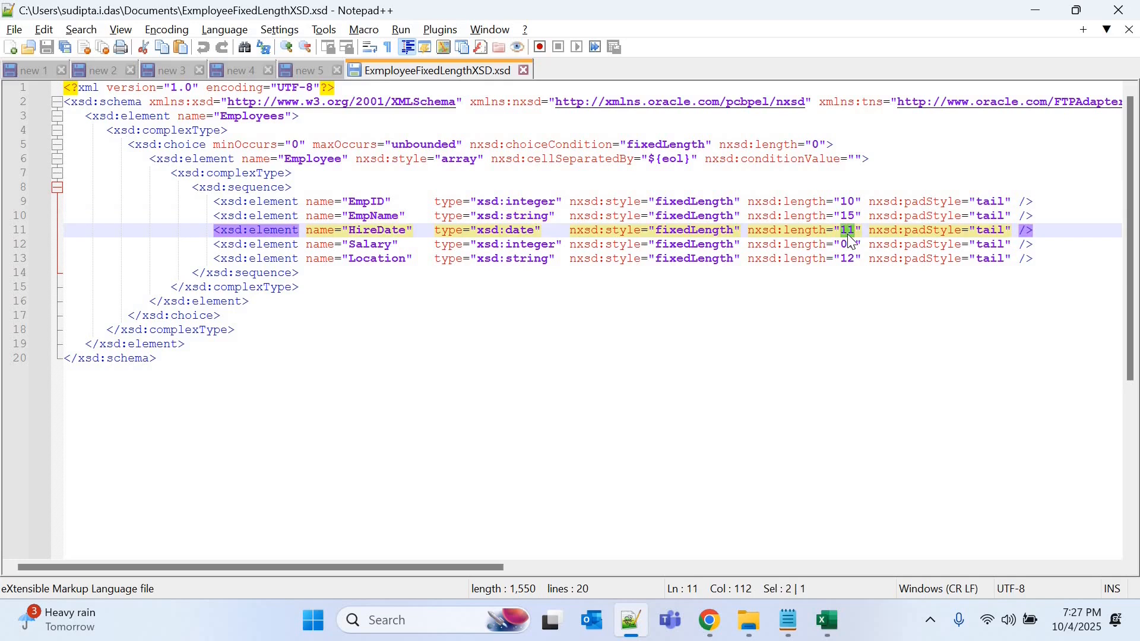
pyautogui.click(1054, 258)
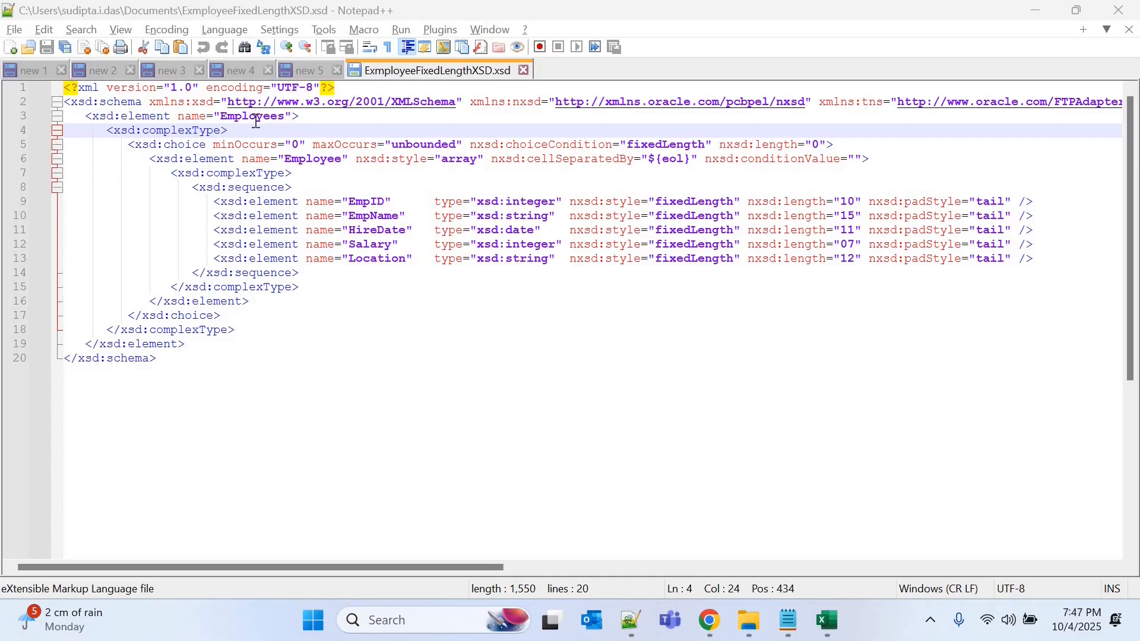
# Step: Examine the XSD's root Employees element, its complexType and the minOccurs attribute of the choice element
pyautogui.doubleClick(257, 117)
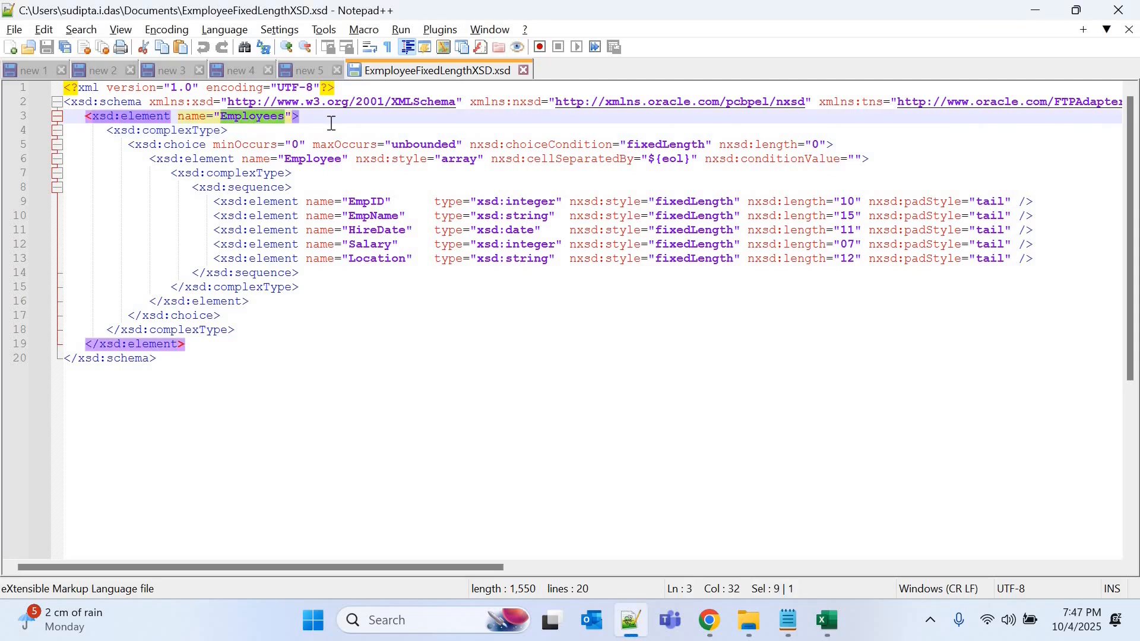
pyautogui.doubleClick(202, 130)
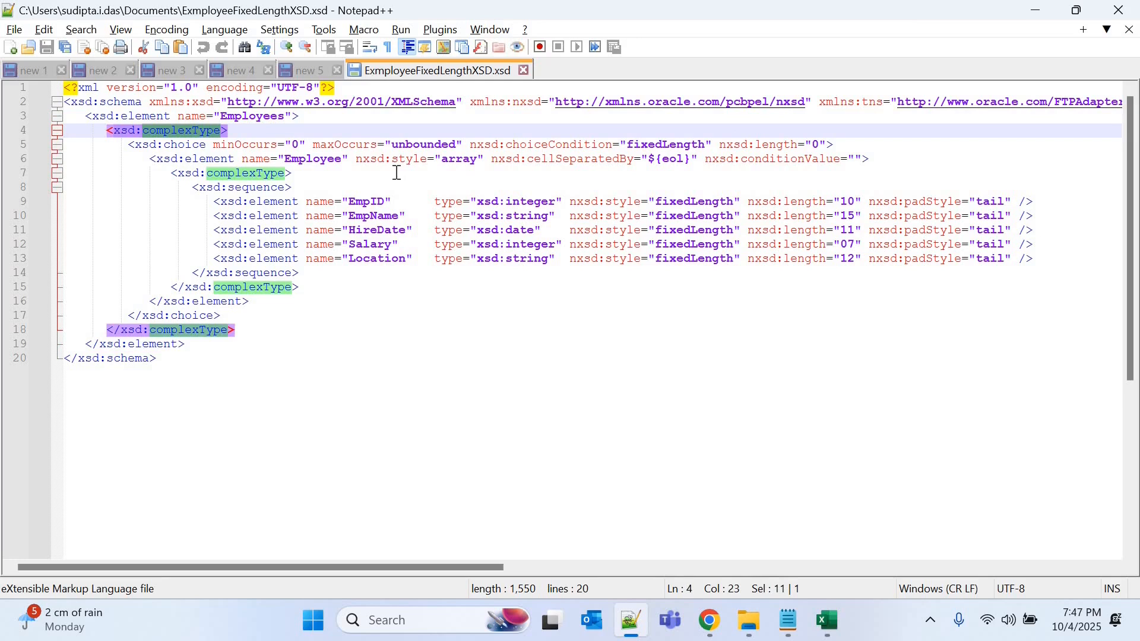
pyautogui.click(295, 132)
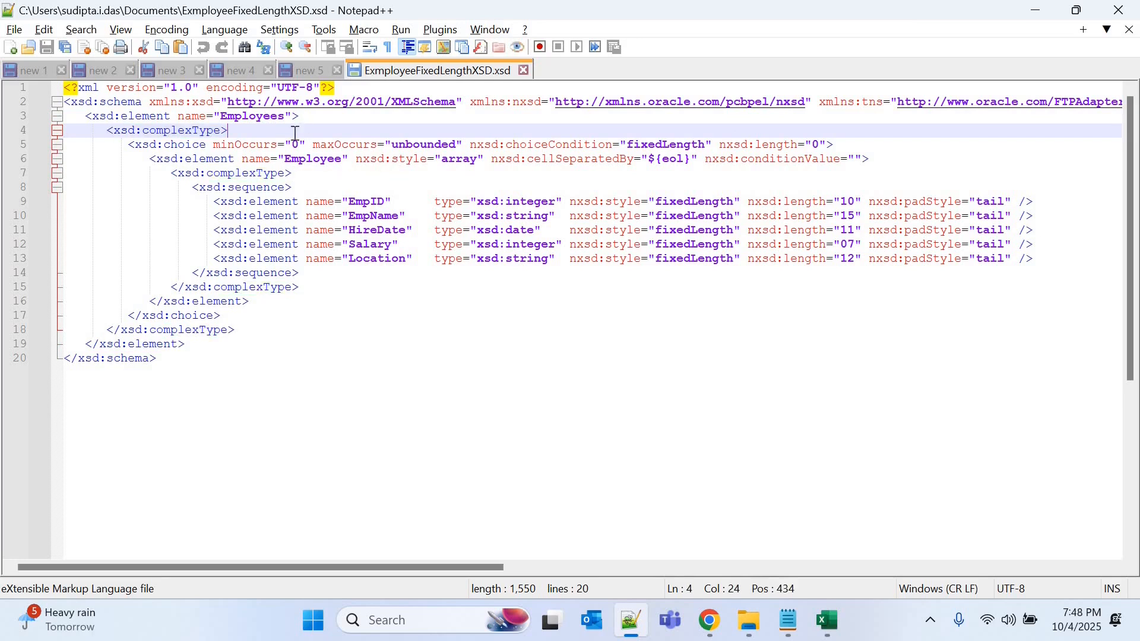
pyautogui.doubleClick(257, 146)
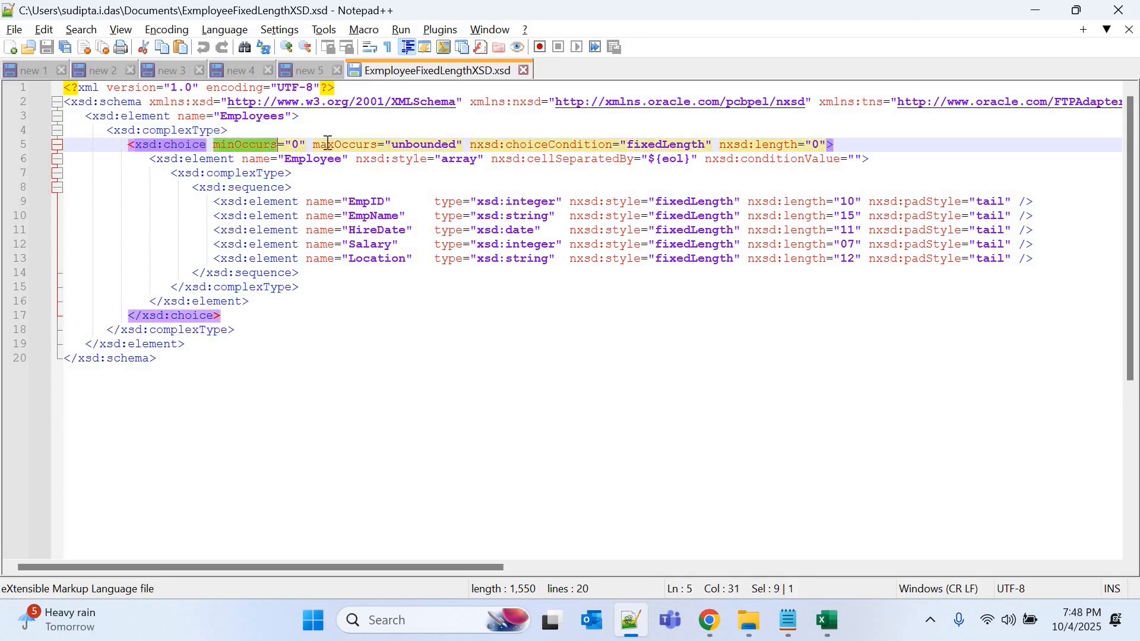
pyautogui.click(314, 130)
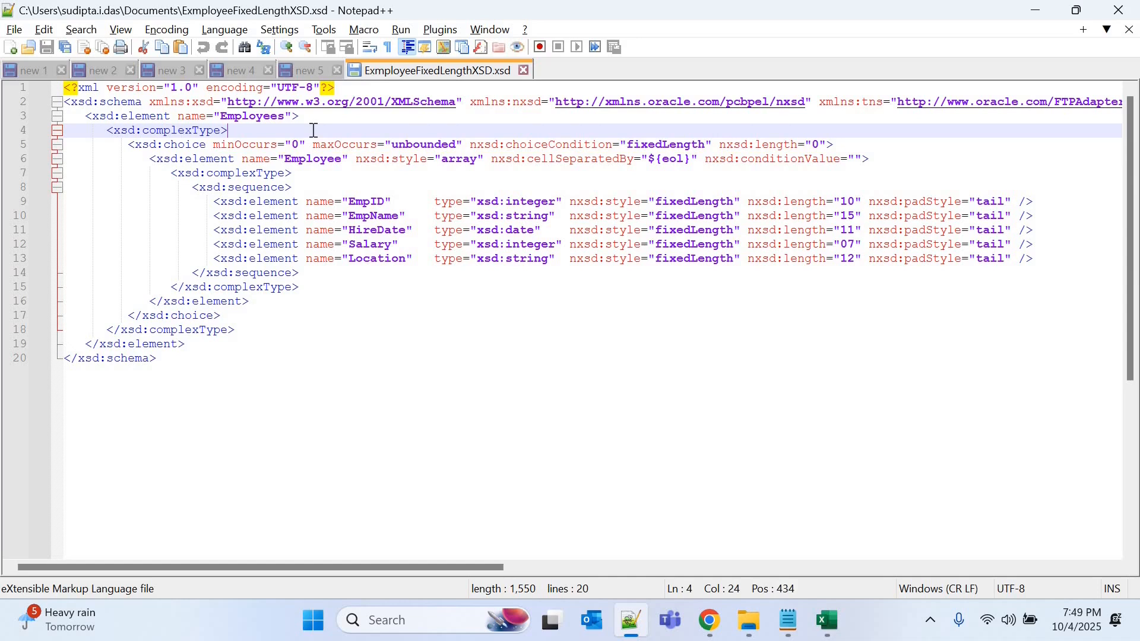
# Step: Examine the maxOccurs, choiceCondition and length attributes of the XSD's choice element
pyautogui.doubleClick(414, 146)
pyautogui.press('Right')
pyautogui.press('Right')
pyautogui.press('Right')
pyautogui.press('Right')
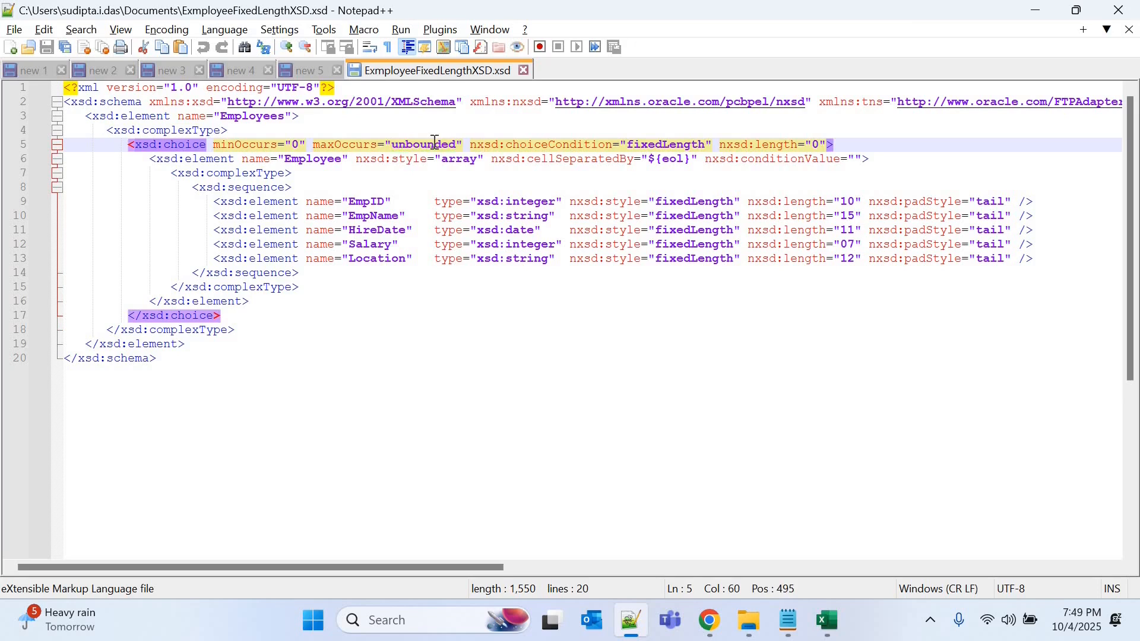
pyautogui.doubleClick(682, 146)
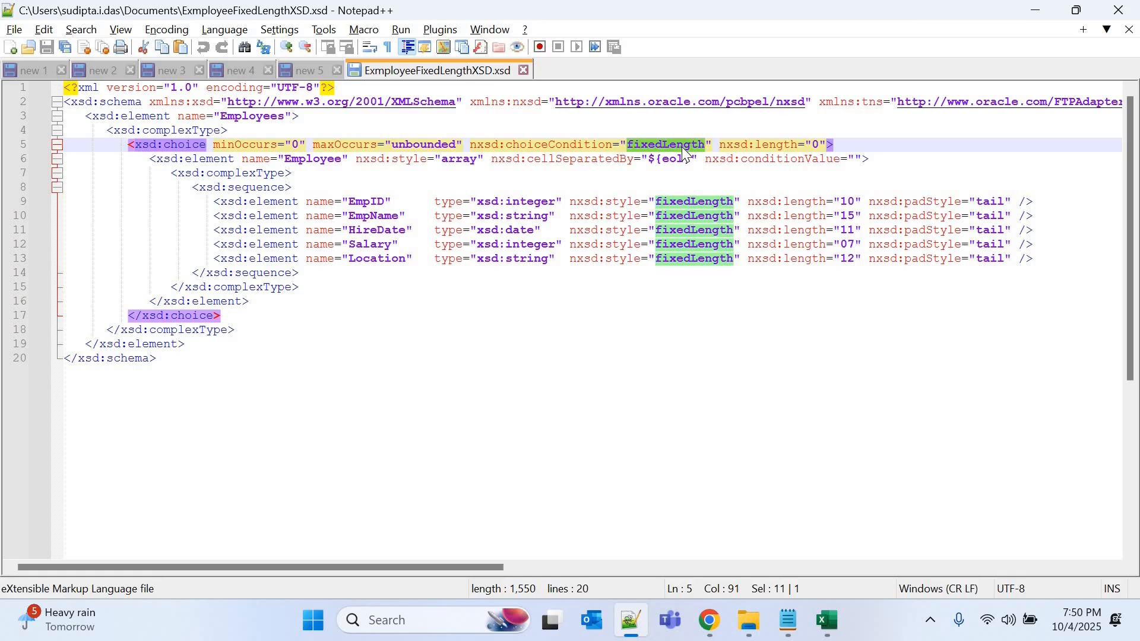
pyautogui.doubleClick(786, 146)
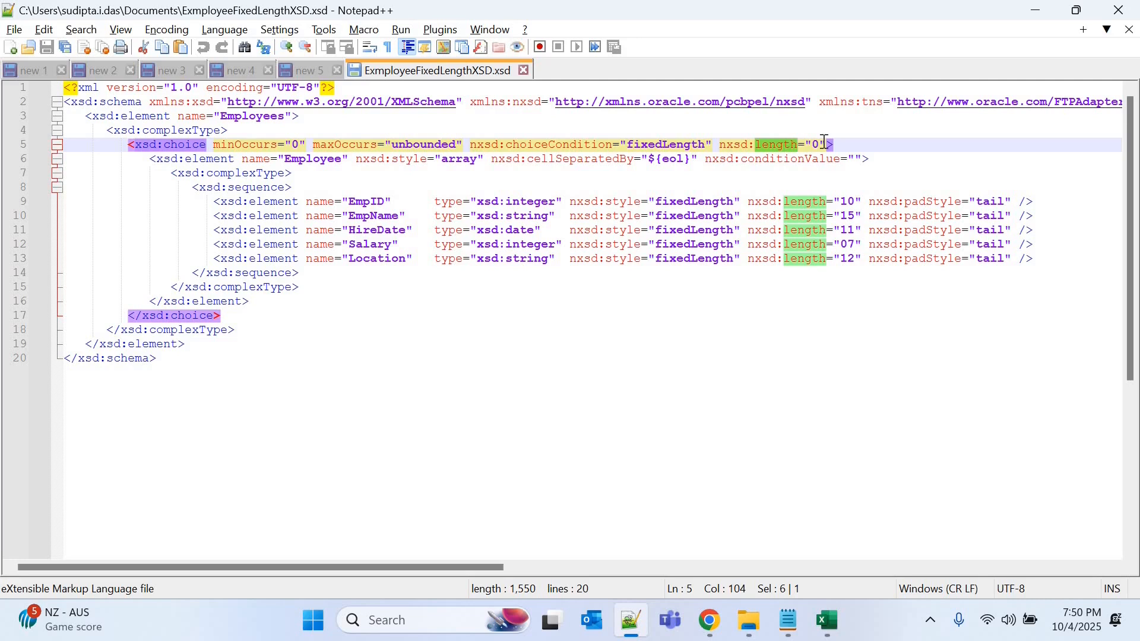
pyautogui.press('Down')
pyautogui.press('Down')
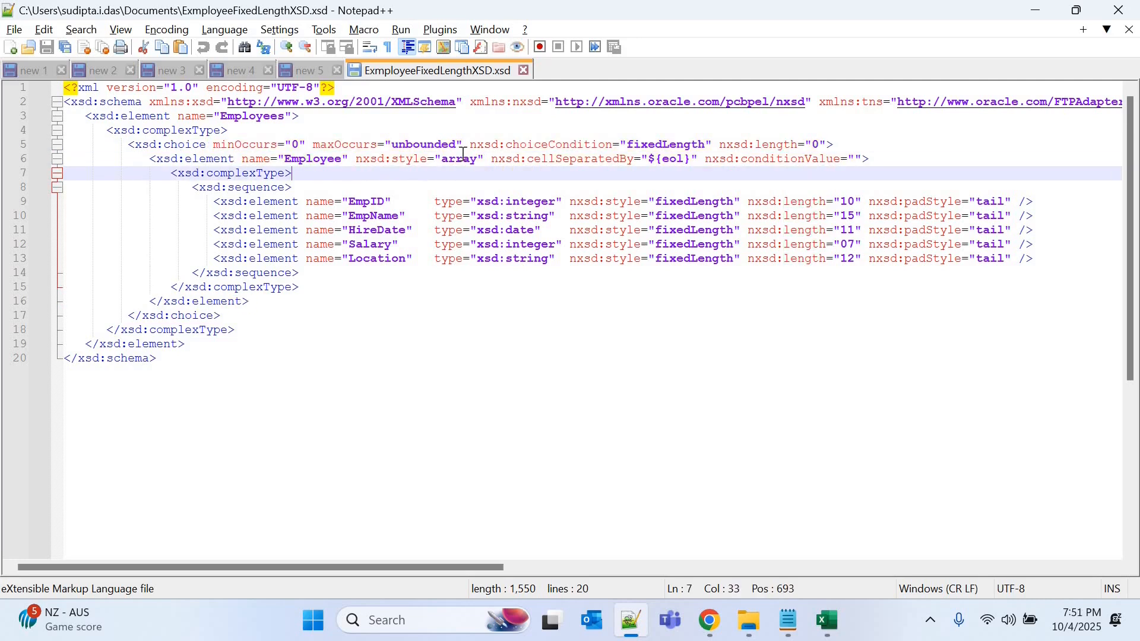
# Step: Examine the Employee array element and its EmpID, EmpName, HireDate, Salary and Location child elements
pyautogui.doubleClick(463, 156)
pyautogui.doubleClick(315, 158)
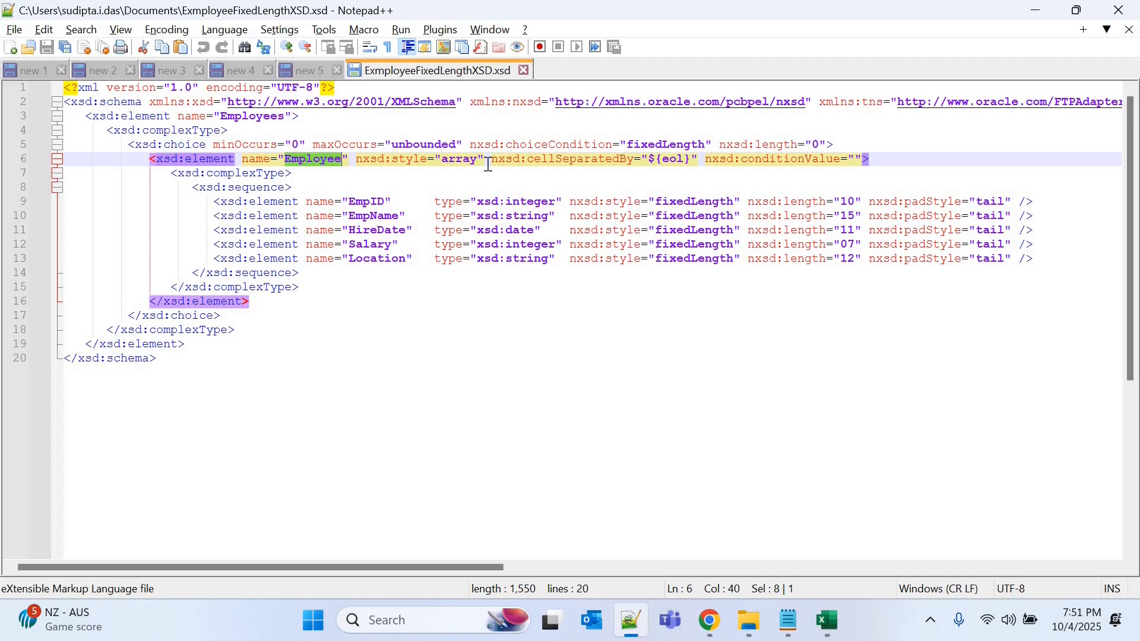
pyautogui.doubleClick(364, 203)
pyautogui.doubleClick(375, 217)
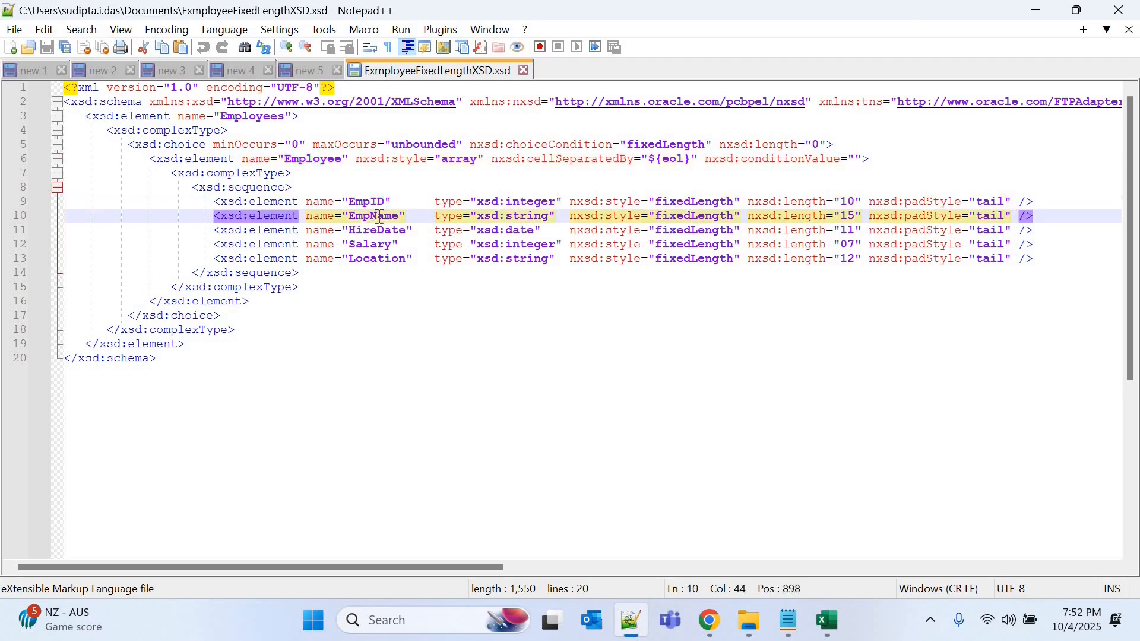
pyautogui.doubleClick(378, 232)
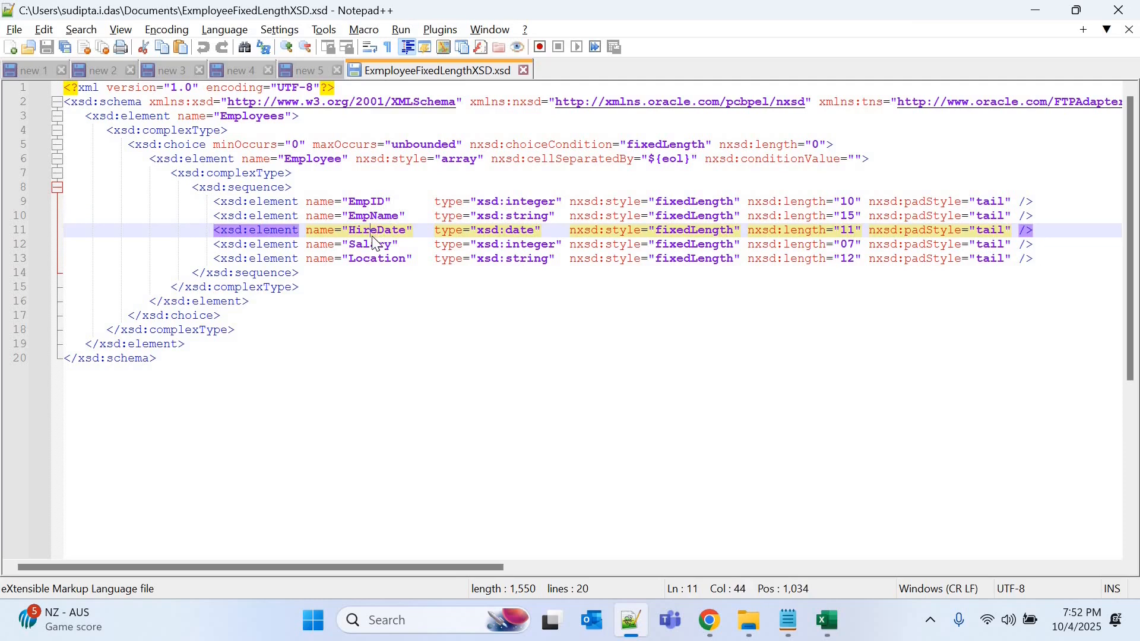
pyautogui.doubleClick(377, 244)
pyautogui.doubleClick(382, 261)
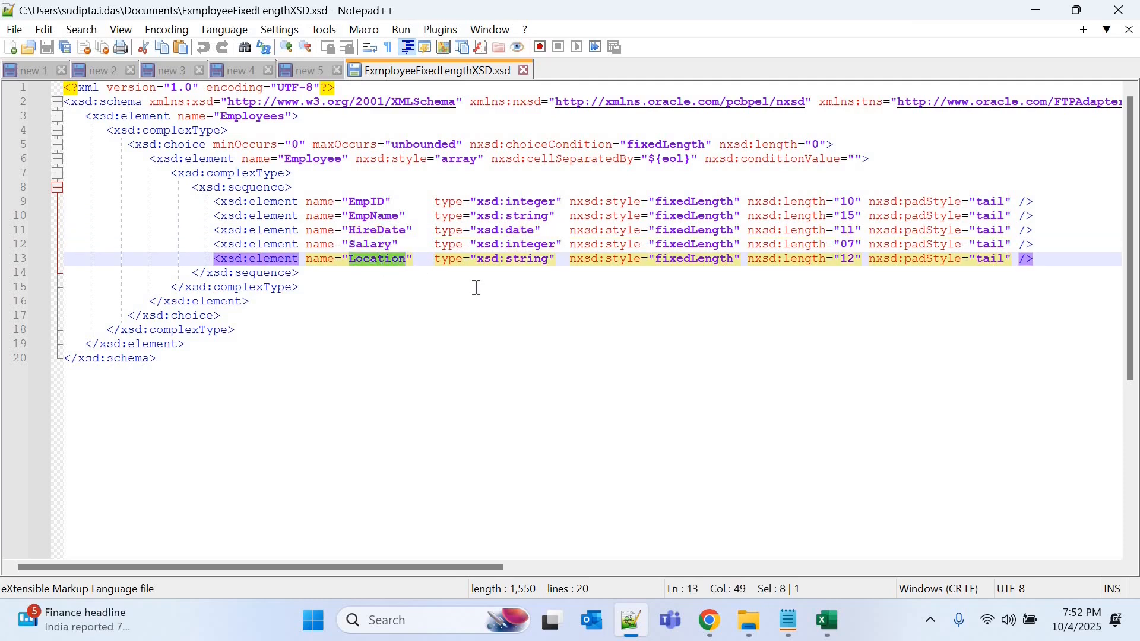
# Step: Compare the columns in EmployeeData.txt in Notepad with the field data types in the XSD in Notepad++
pyautogui.click(789, 621)
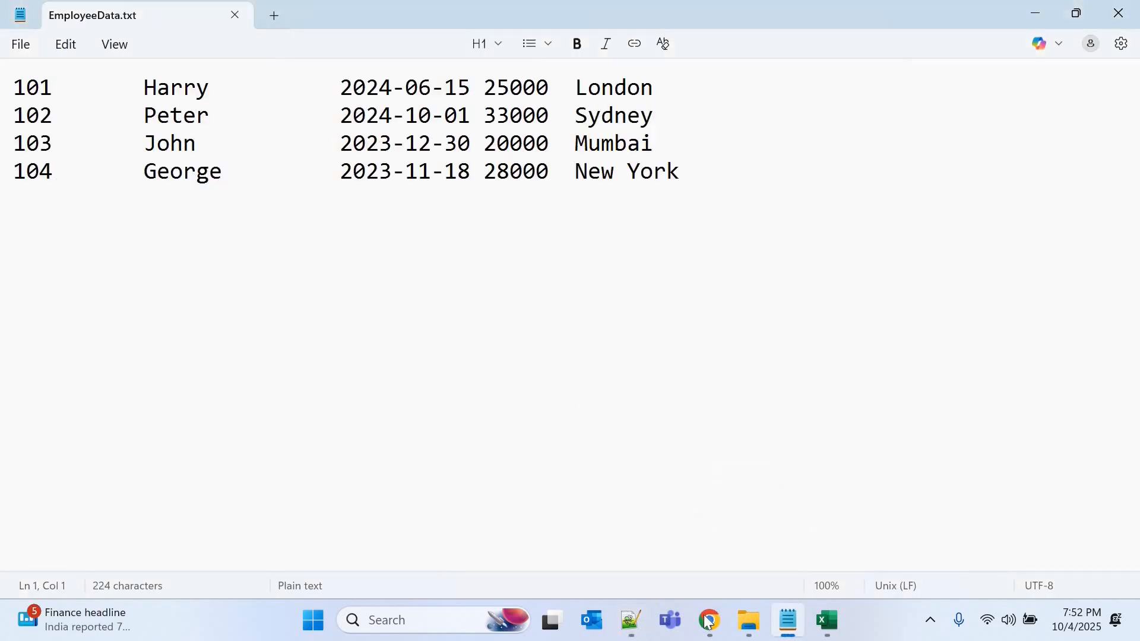
pyautogui.click(631, 620)
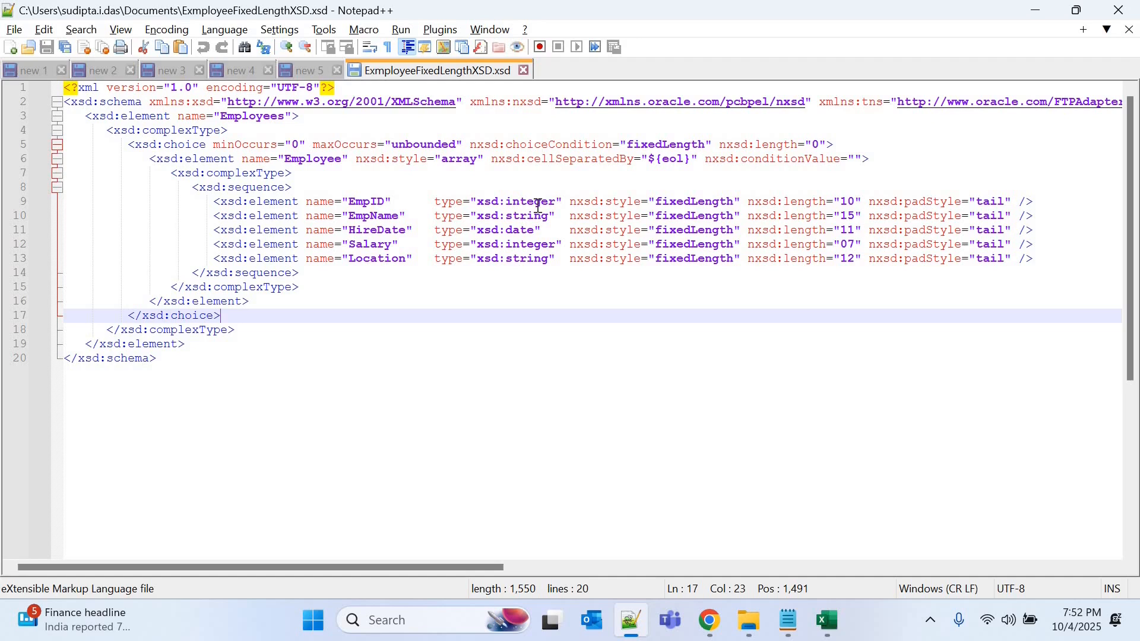
pyautogui.click(538, 205)
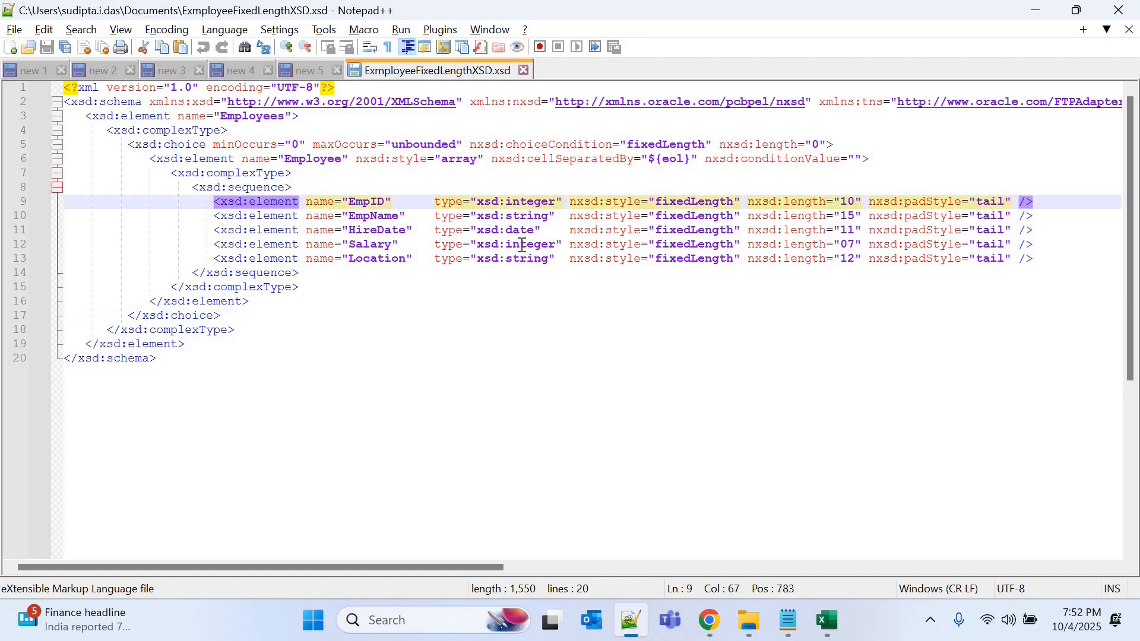
pyautogui.click(653, 288)
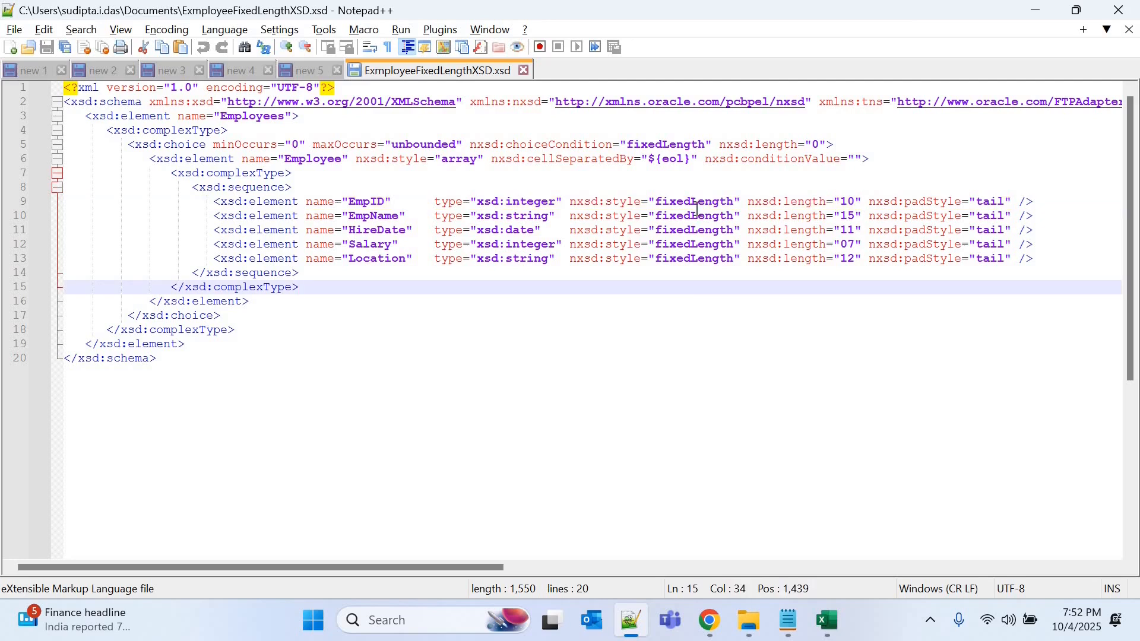
# Step: Examine the style and padStyle attributes of the five employee field elements
pyautogui.doubleClick(695, 204)
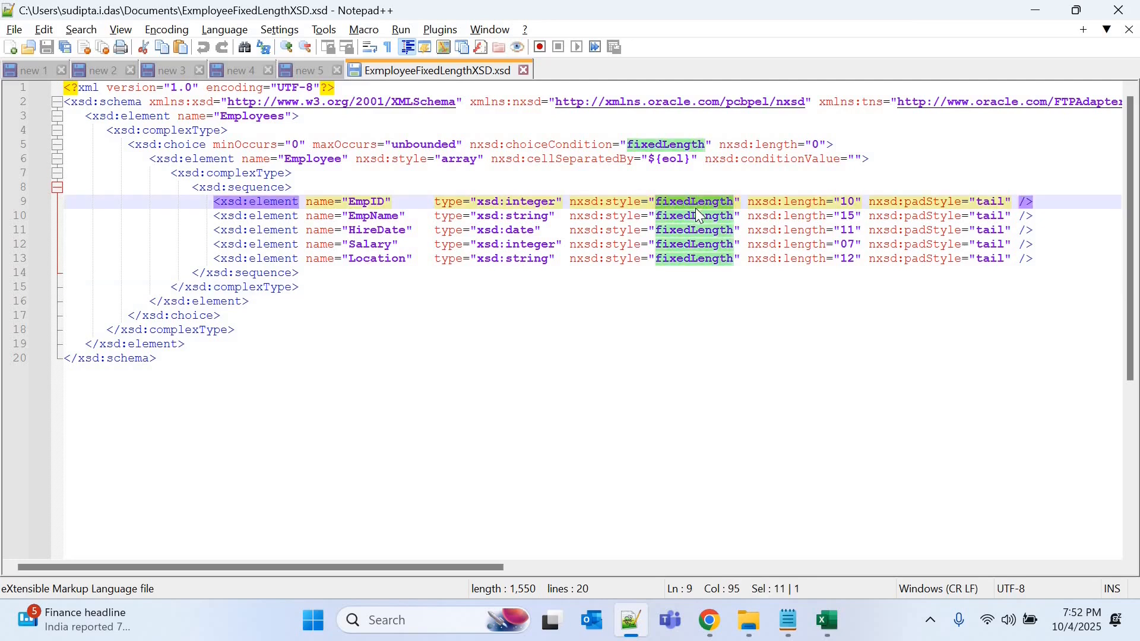
pyautogui.press('Down')
pyautogui.press('Down')
pyautogui.press('Down')
pyautogui.press('Down')
pyautogui.press('Down')
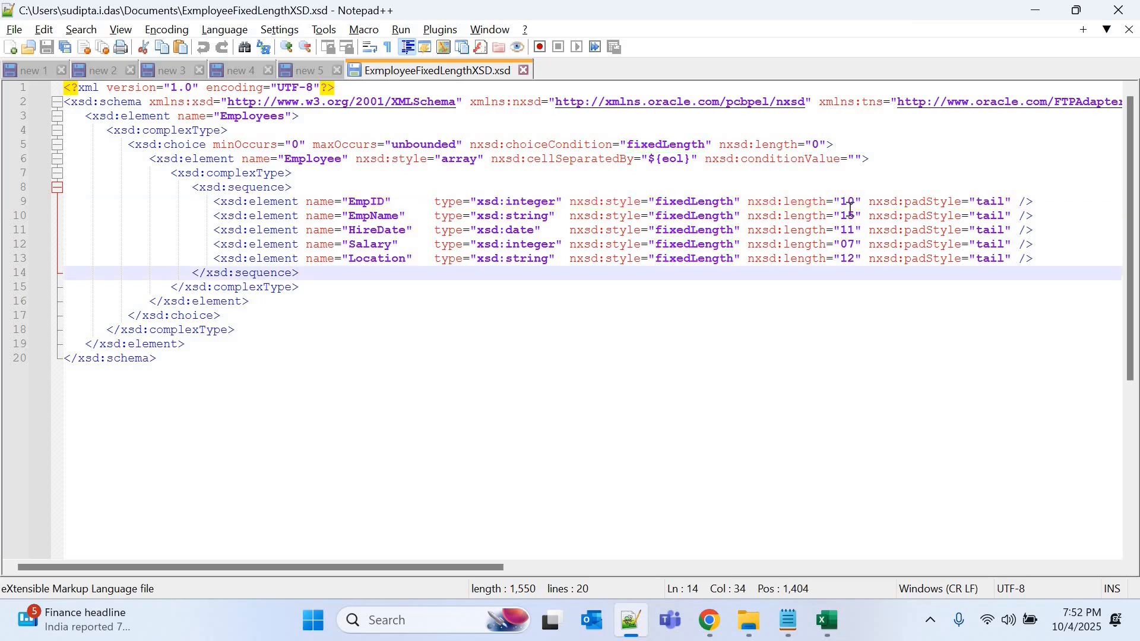
pyautogui.doubleClick(991, 207)
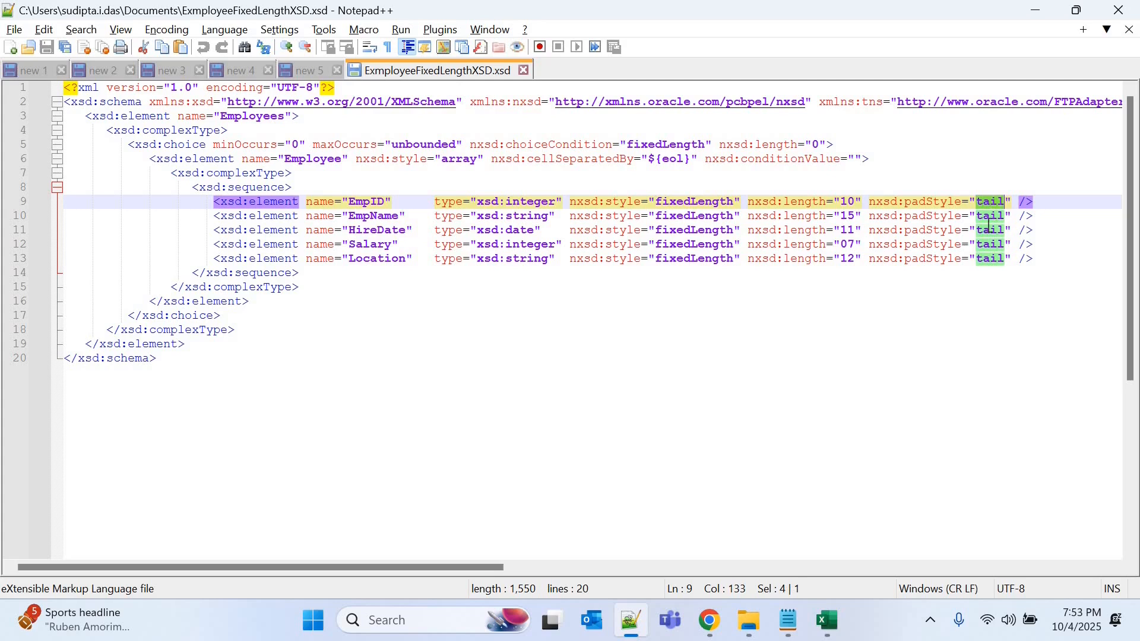
pyautogui.click(795, 287)
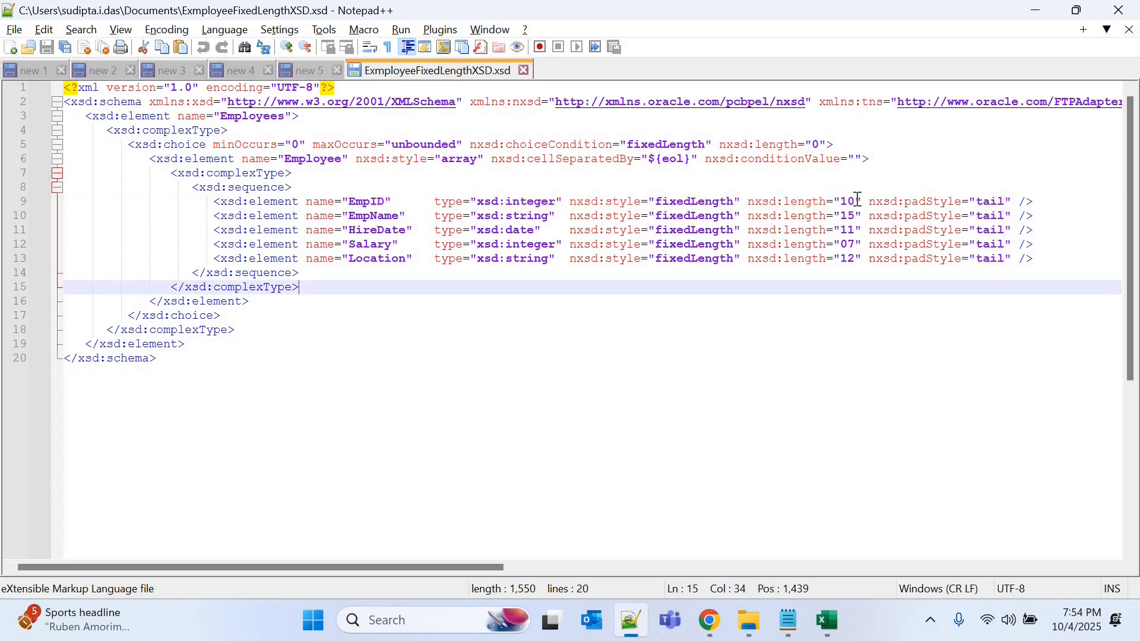
# Step: Check EmpID's length attribute against EmployeeData.txt in Notepad, selecting the ID 101 and its seven padding spaces in the first record
pyautogui.doubleClick(847, 202)
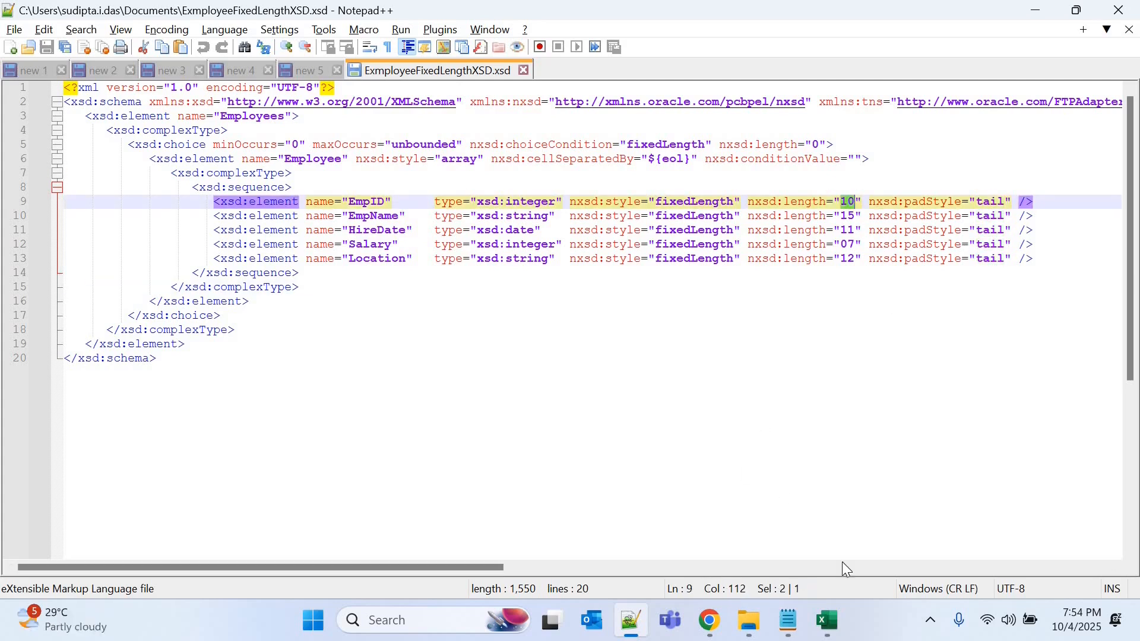
pyautogui.click(786, 626)
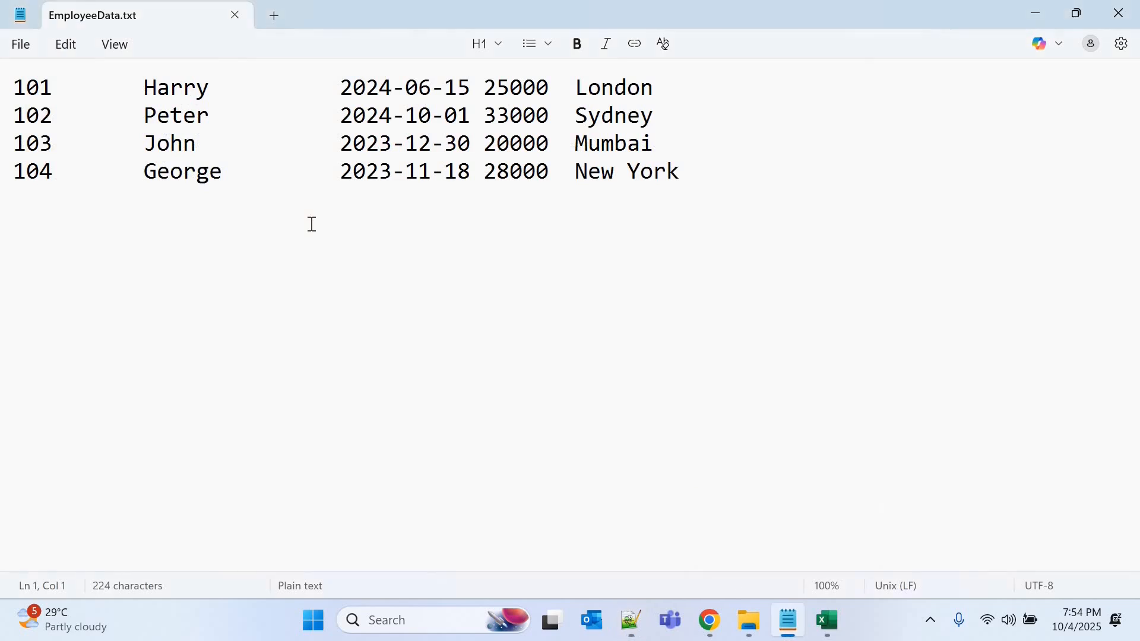
pyautogui.doubleClick(32, 93)
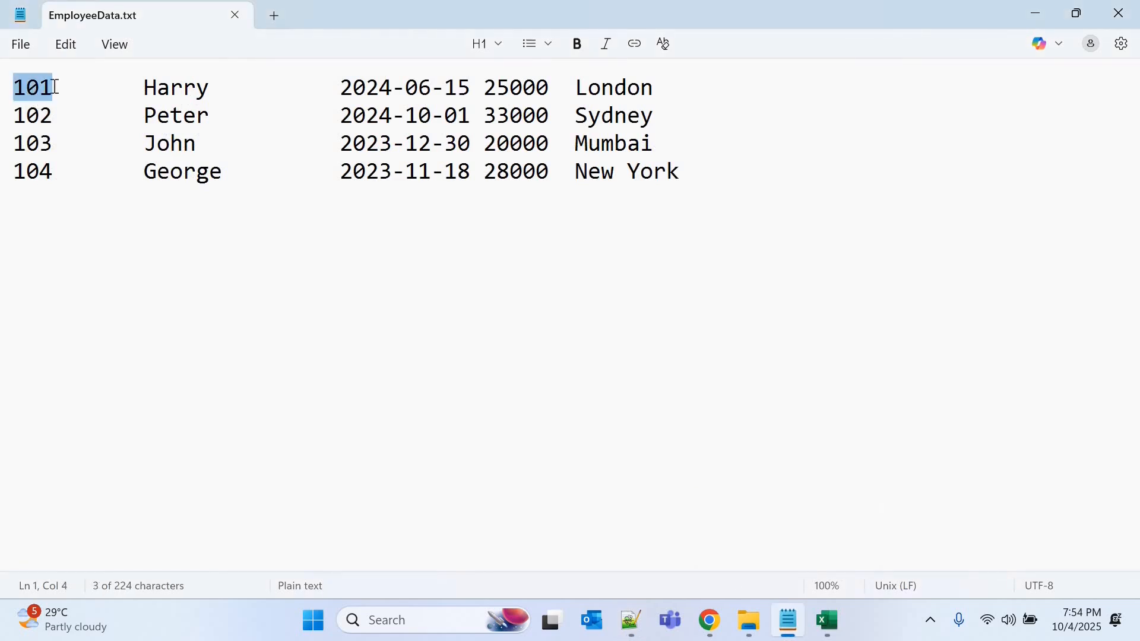
pyautogui.click(55, 87)
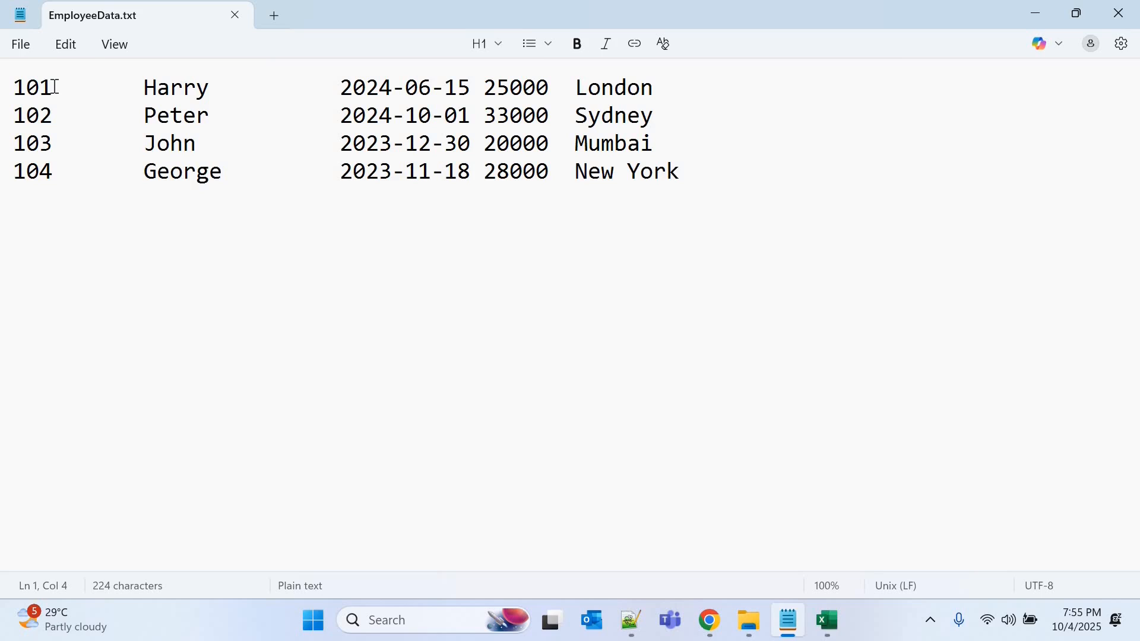
pyautogui.hotkey('shift', 'Right')
pyautogui.hotkey('shift', 'Right')
pyautogui.hotkey('shift', 'Right')
pyautogui.hotkey('shift', 'Right')
pyautogui.hotkey('shift', 'Right')
pyautogui.hotkey('shift', 'Right')
pyautogui.hotkey('shift', 'Right')
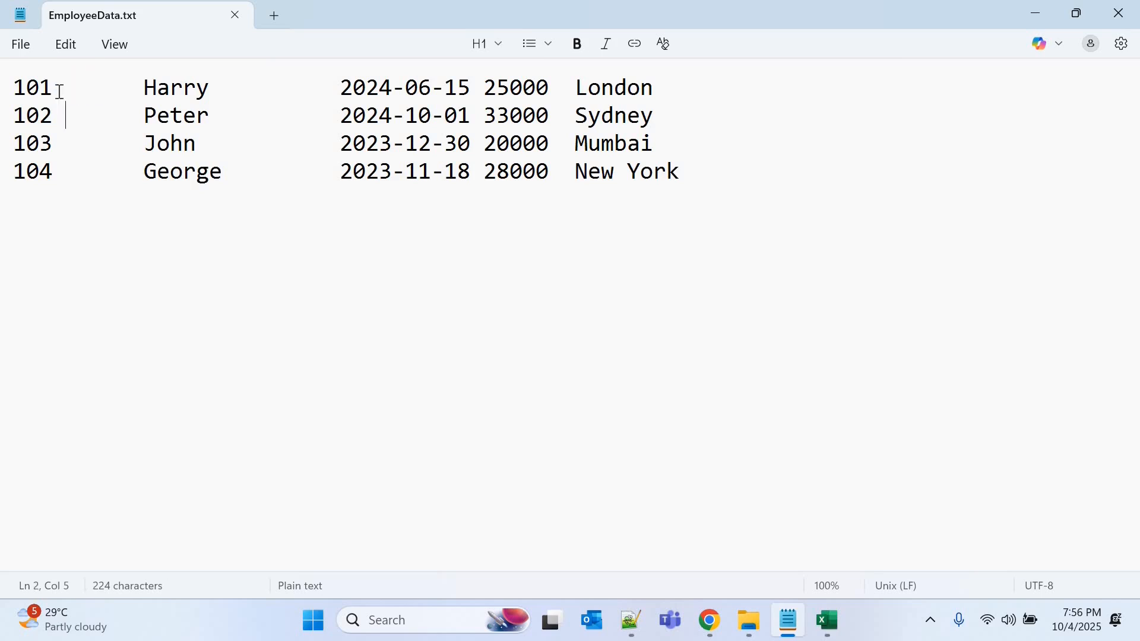
pyautogui.click(58, 91)
pyautogui.hotkey('shift', 'Right')
pyautogui.hotkey('shift', 'Right')
pyautogui.hotkey('shift', 'Right')
pyautogui.hotkey('shift', 'Right')
pyautogui.hotkey('shift', 'Right')
pyautogui.hotkey('shift', 'Right')
pyautogui.hotkey('shift', 'Right')
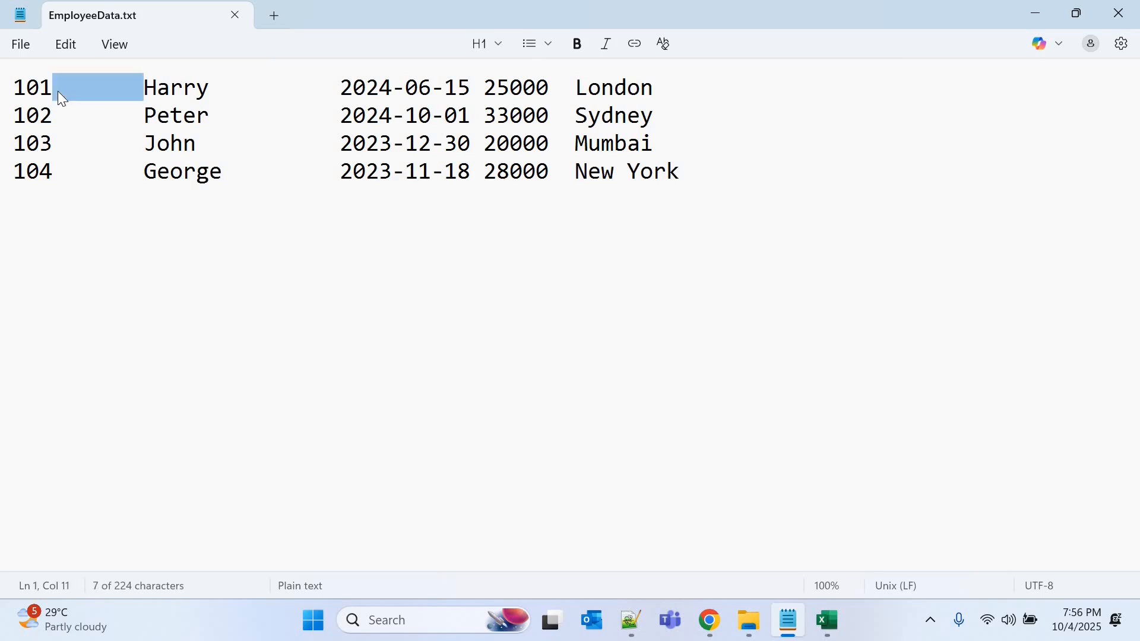
# Step: Return to the fixed-length XSD in Notepad++, and switch to the Oracle Integration Integrations page in Chrome
pyautogui.click(788, 621)
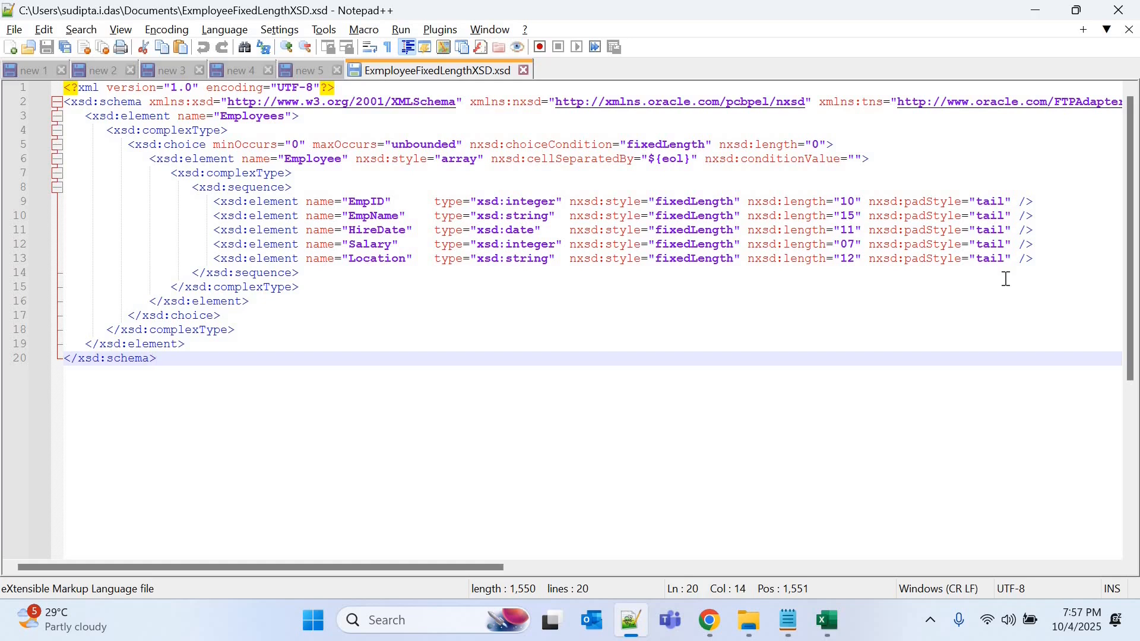
pyautogui.click(1002, 301)
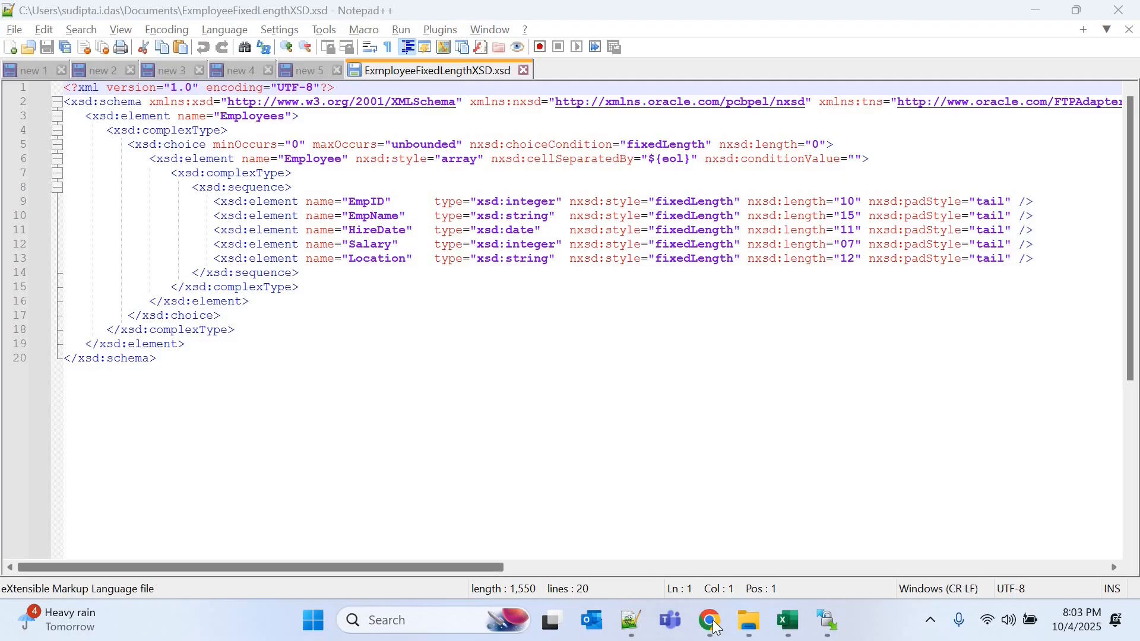
pyautogui.click(715, 628)
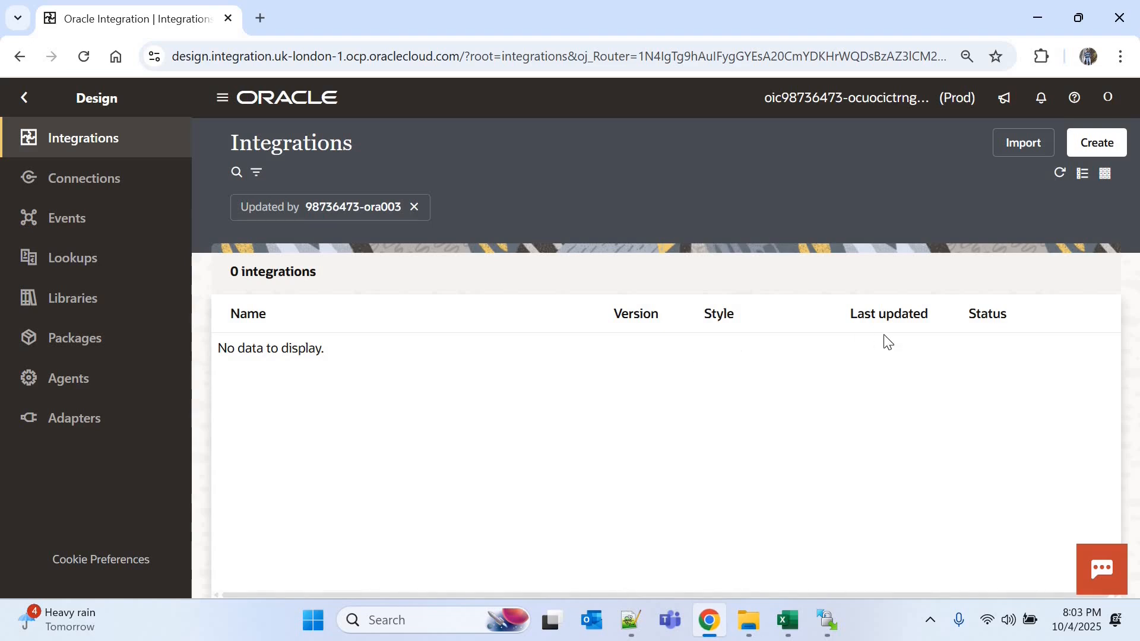
# Step: Create a schedule-driven integration named INTG020 and show its canvas in horizontal layout
pyautogui.click(1094, 144)
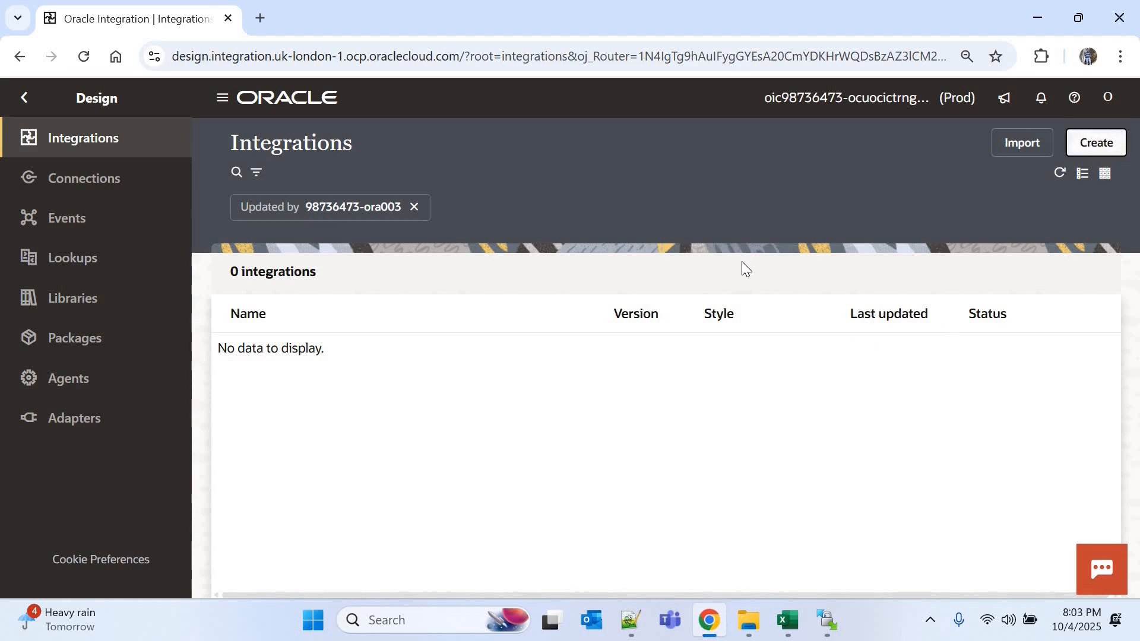
pyautogui.click(874, 344)
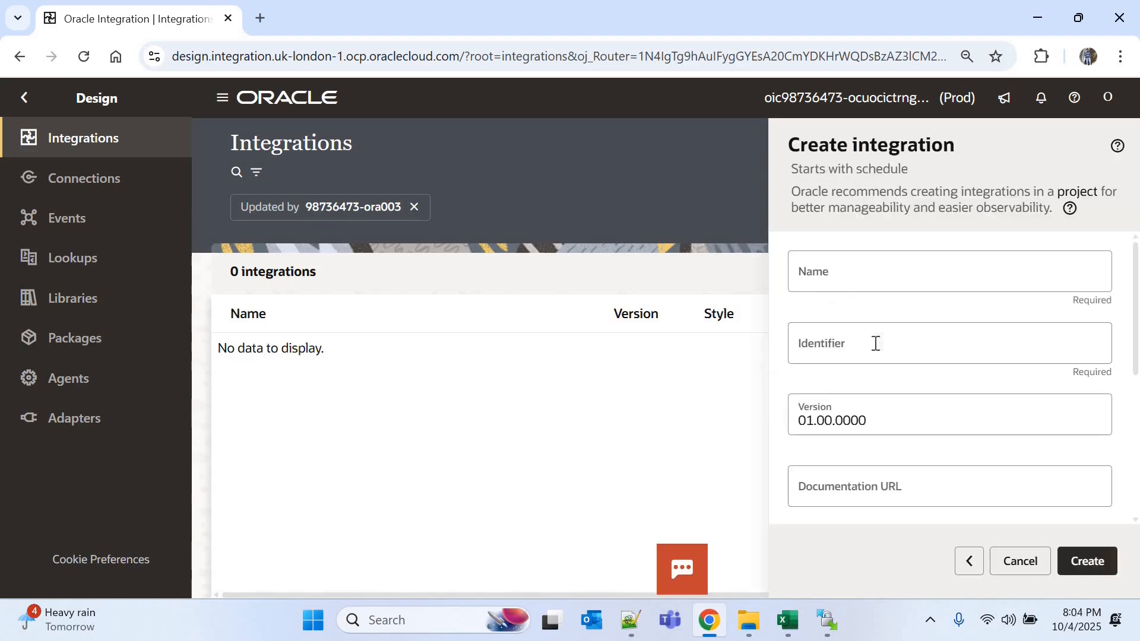
pyautogui.click(850, 276)
pyautogui.write('IN')
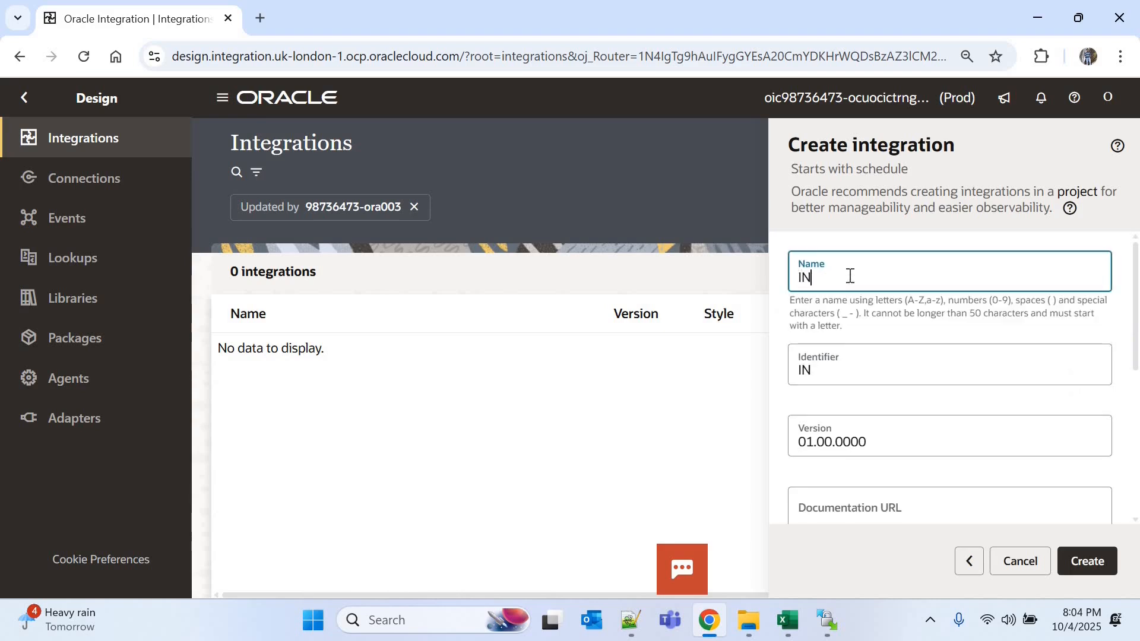
pyautogui.write('TG020')
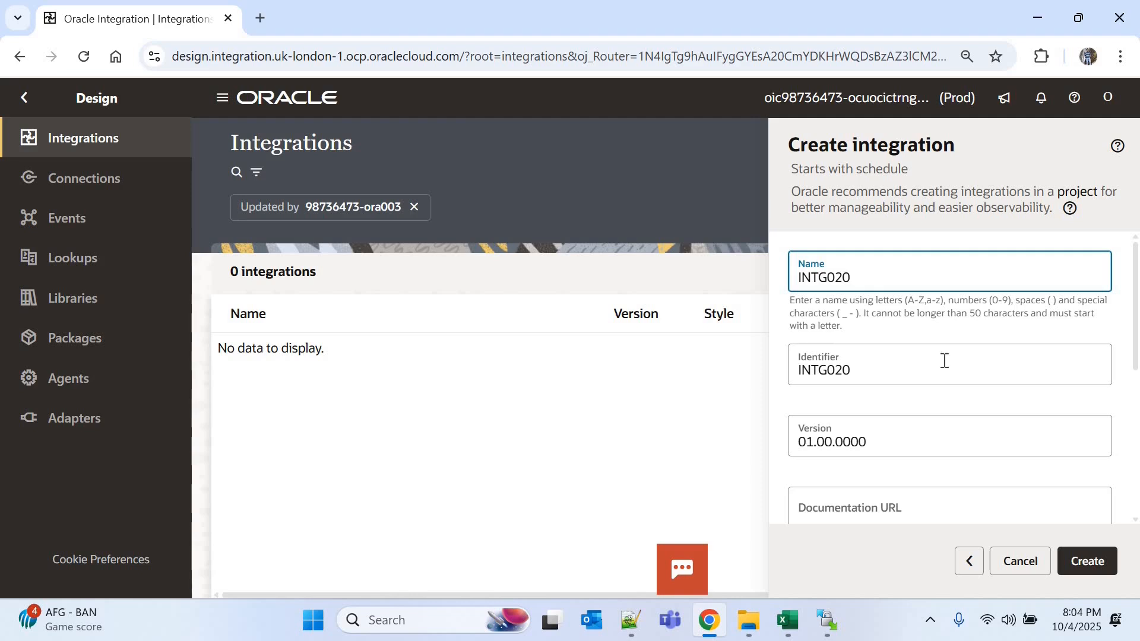
pyautogui.click(1094, 566)
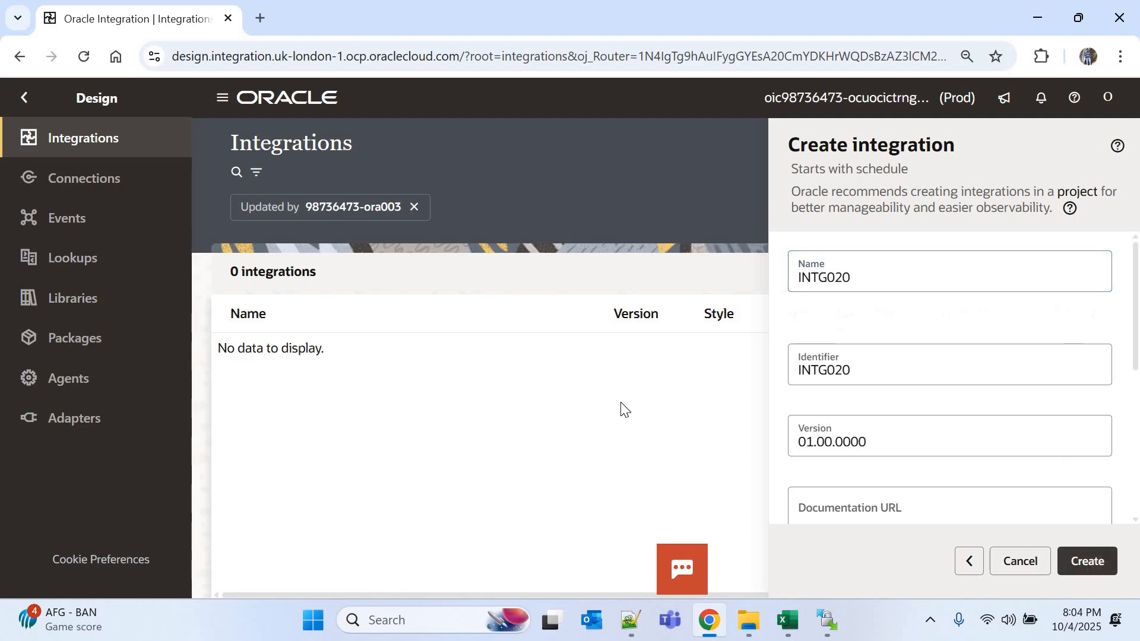
pyautogui.click(207, 190)
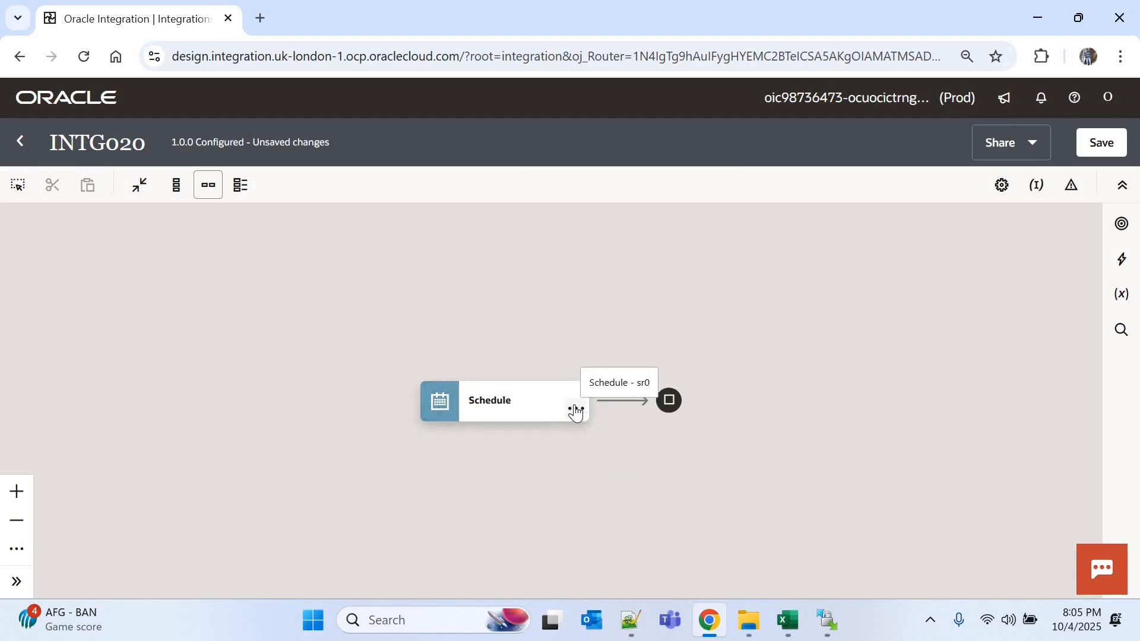
# Step: Edit the Schedule trigger to define a parameter named FIlePath, and add a second schedule parameter entry
pyautogui.click(575, 410)
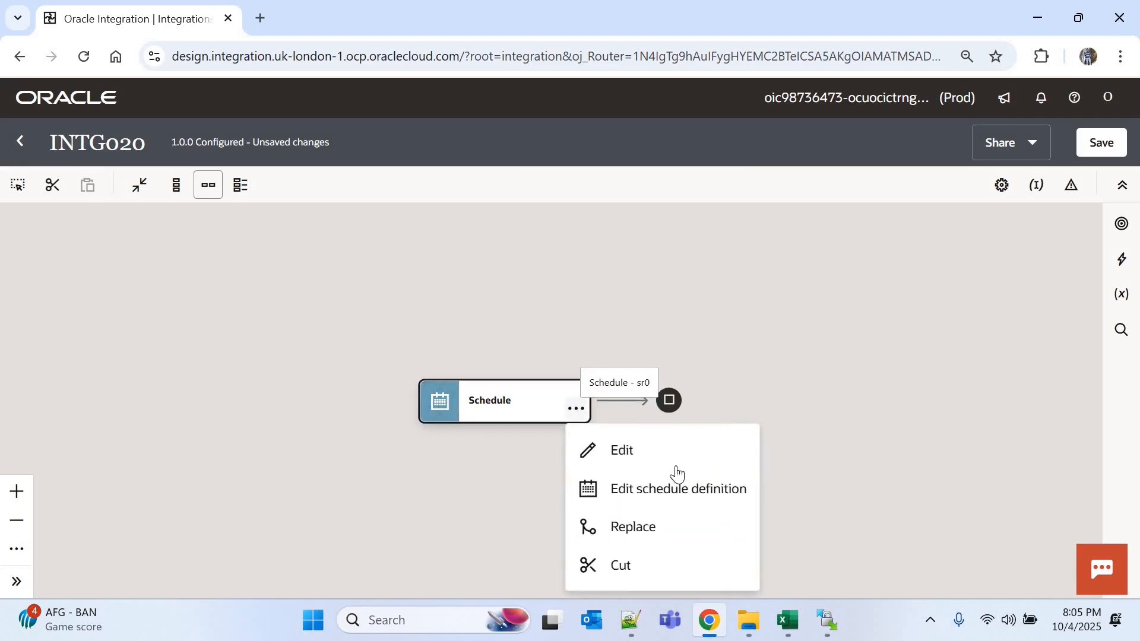
pyautogui.click(634, 453)
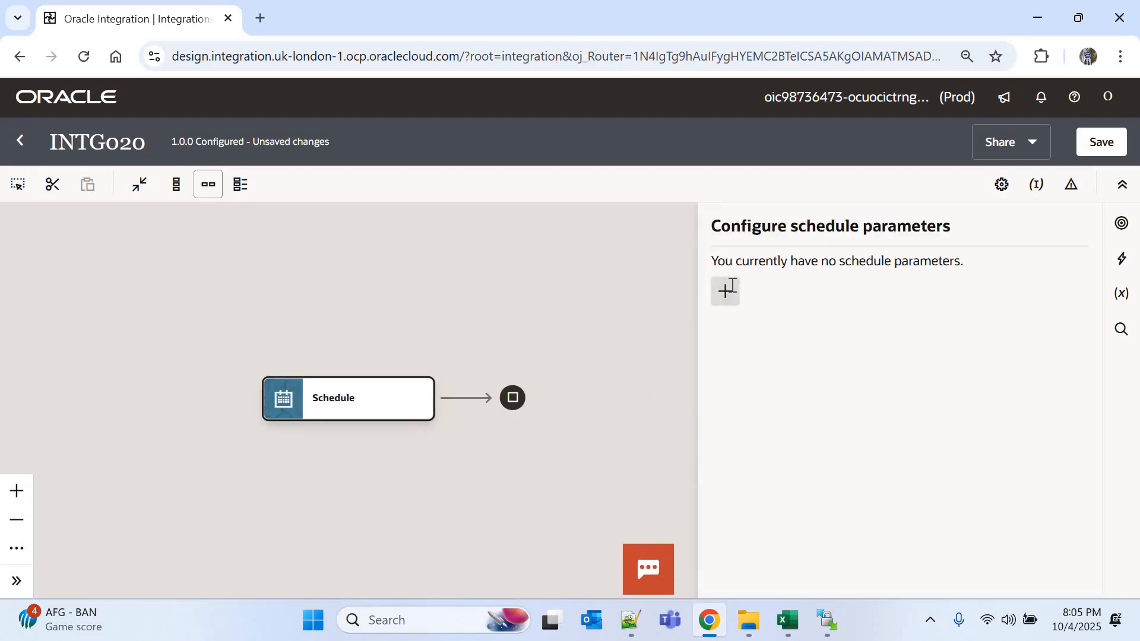
pyautogui.click(725, 290)
pyautogui.doubleClick(829, 315)
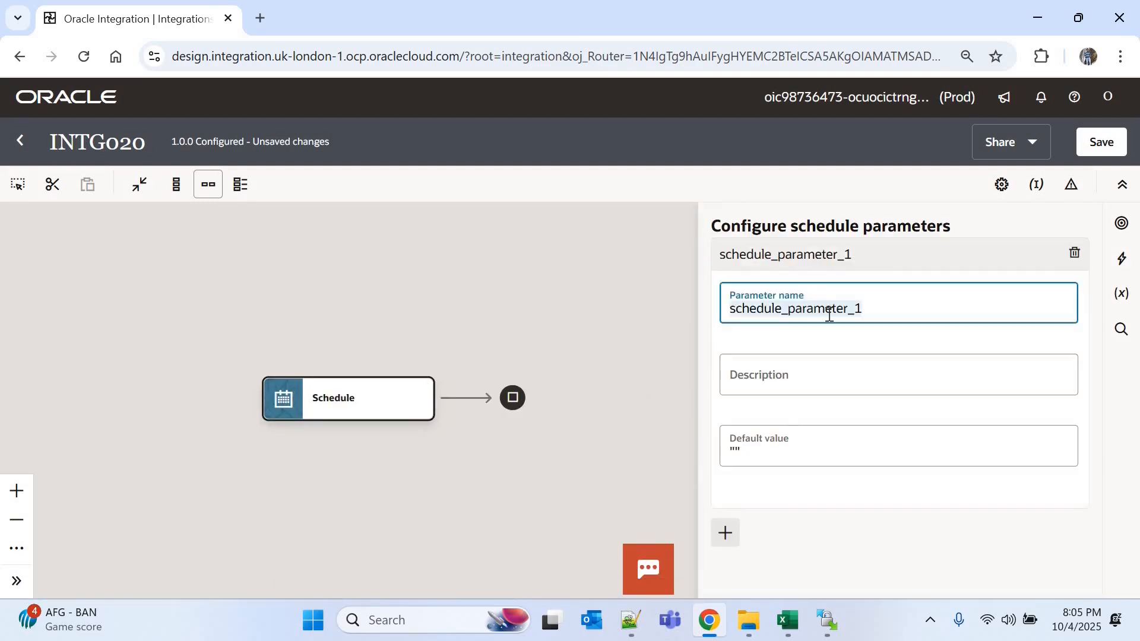
pyautogui.write('FIlePath')
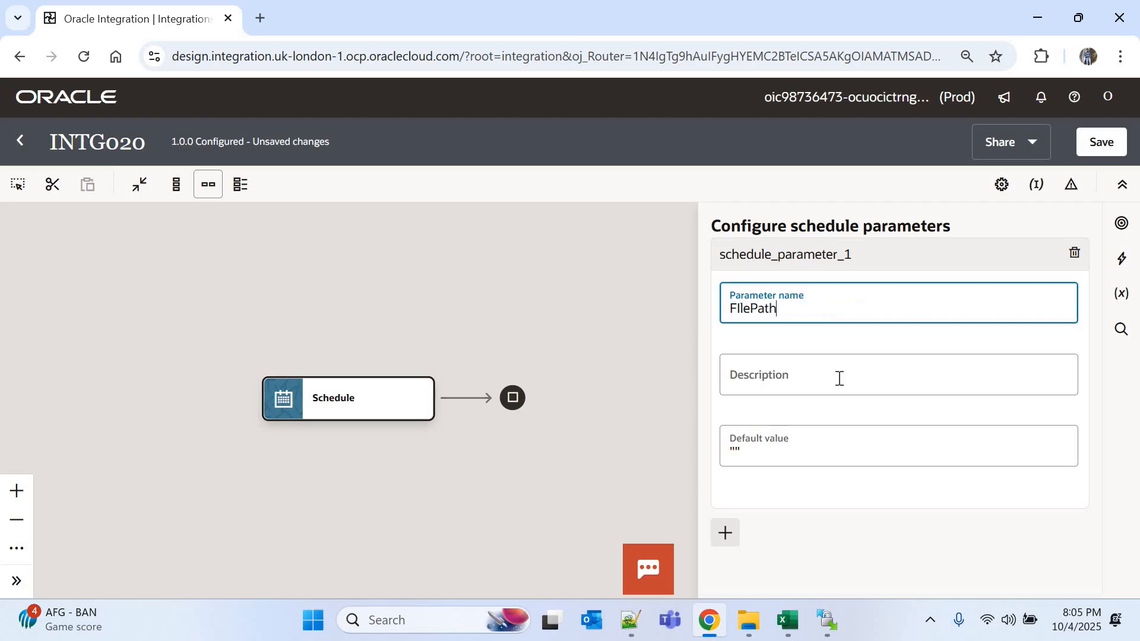
pyautogui.click(725, 534)
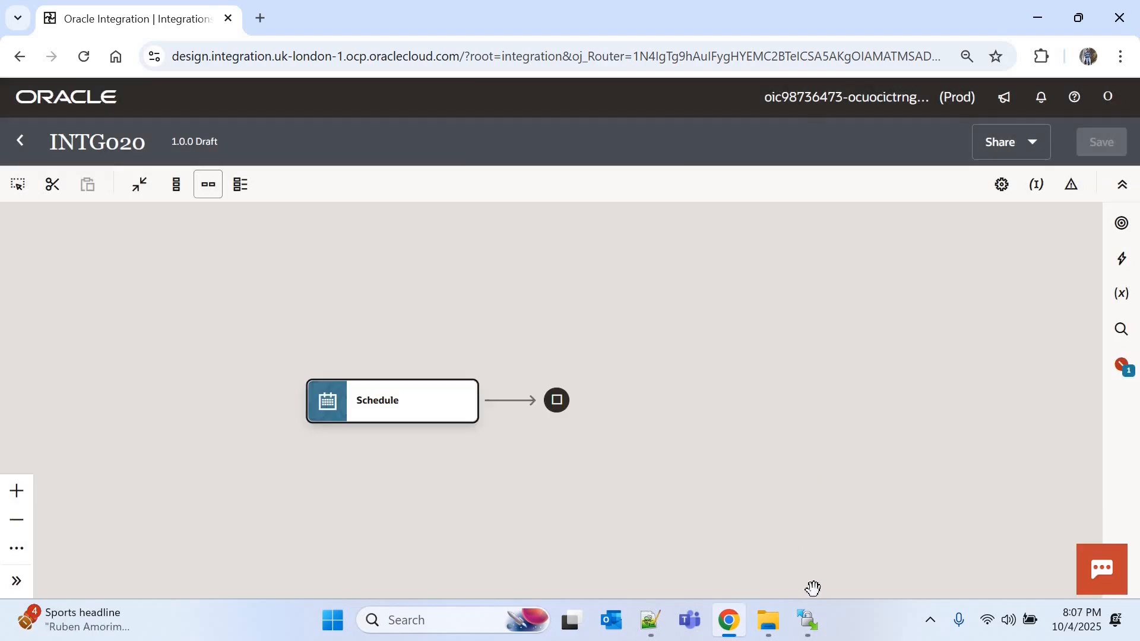
# Step: Switch to WinSCP and upload EmployeeData.txt from the local Documents folder to the remote ora003 folder
pyautogui.moveTo(811, 624)
pyautogui.click(890, 537)
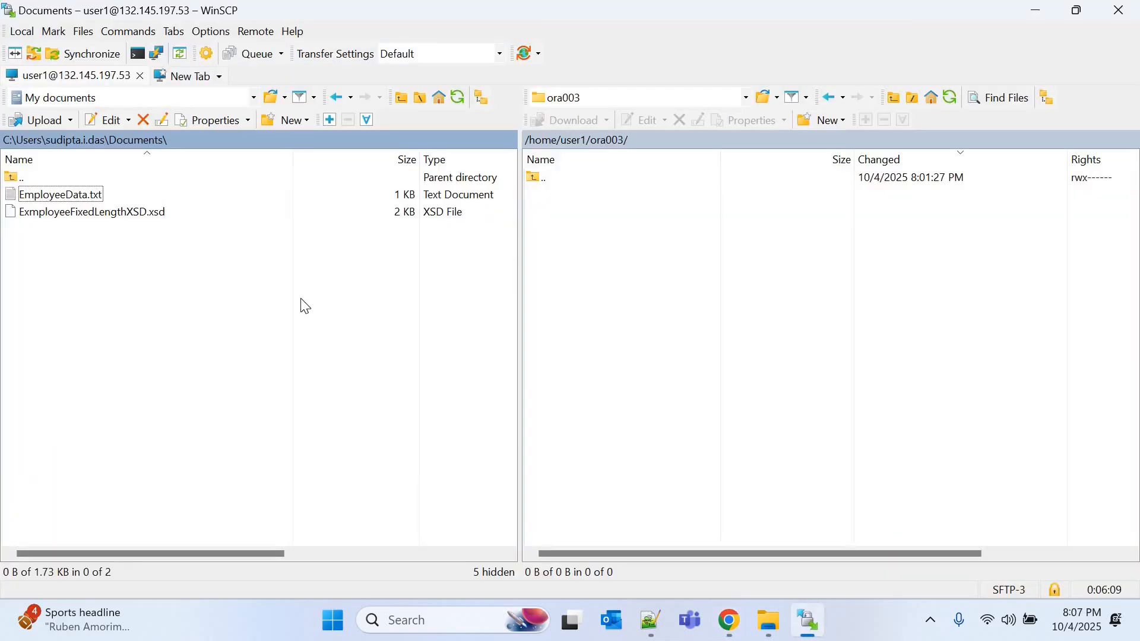
pyautogui.click(92, 196)
pyautogui.moveTo(88, 192); pyautogui.dragTo(578, 227)
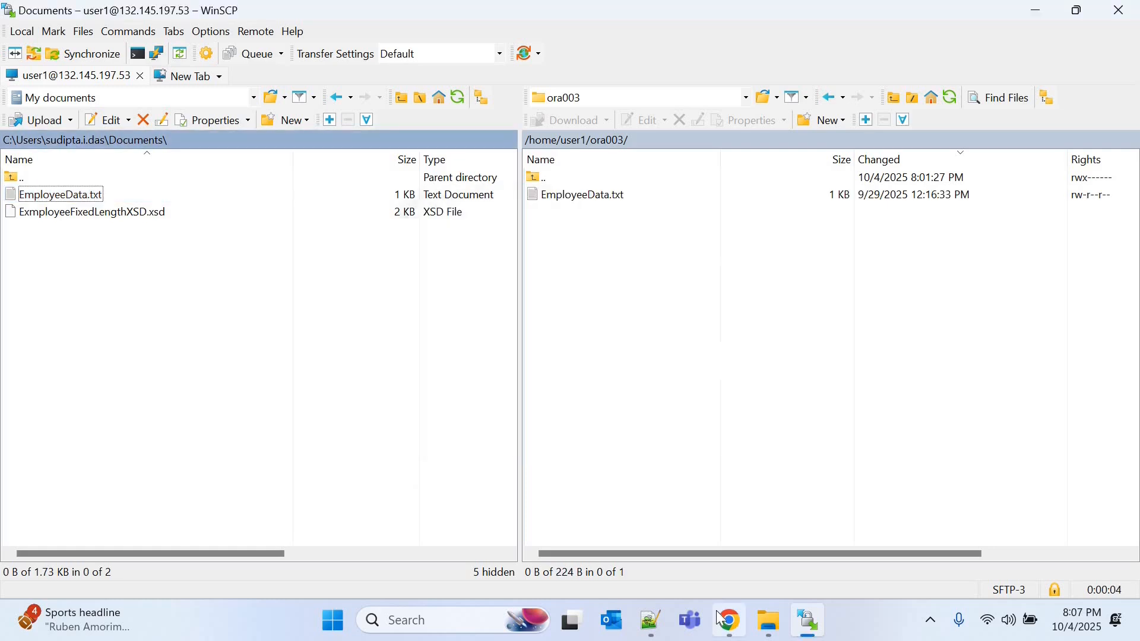
# Step: Return to INTG020 in Chrome and add an FTP001 invoke named ReadFIxedLengthFIle after Schedule, using the Read a File operation in Binary mode
pyautogui.click(729, 620)
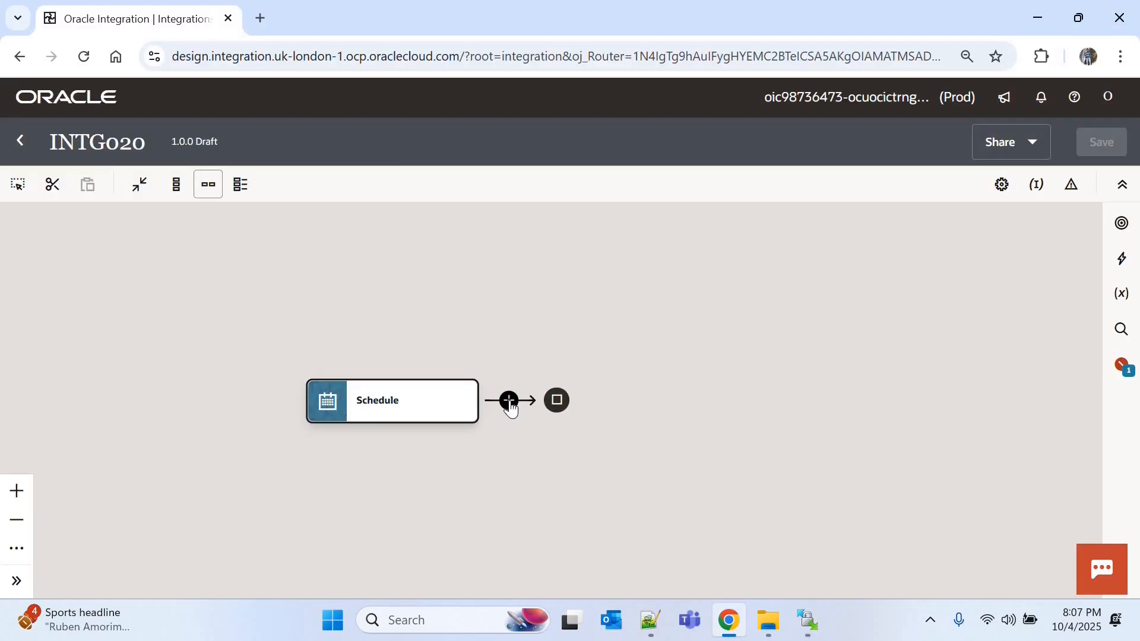
pyautogui.click(509, 401)
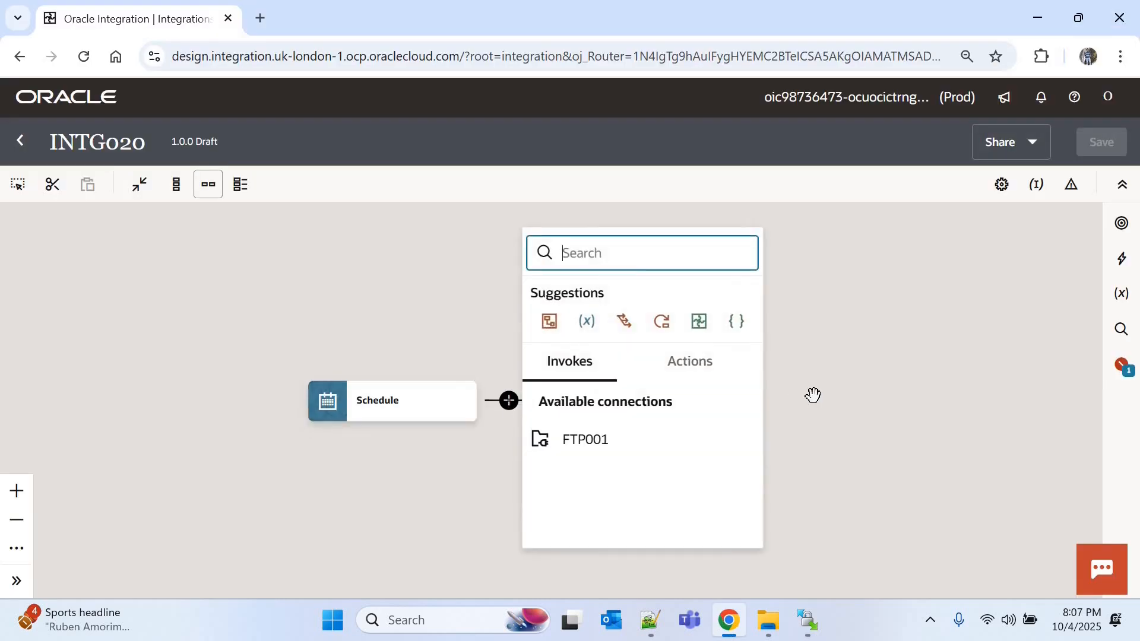
pyautogui.click(608, 436)
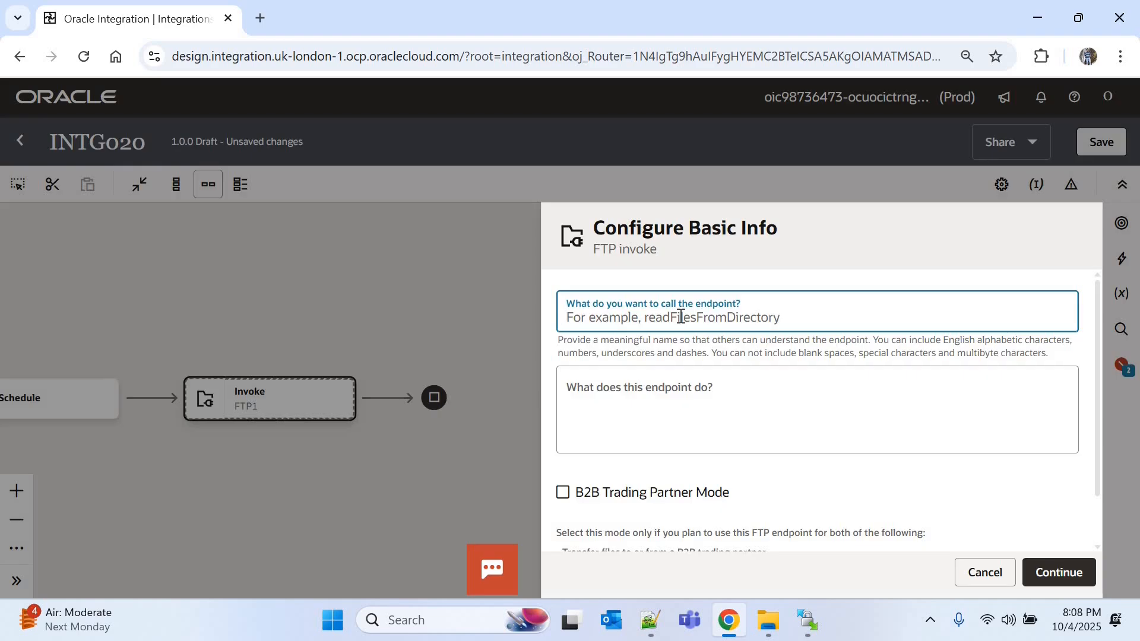
pyautogui.write('ReadFIxedLengthFIle')
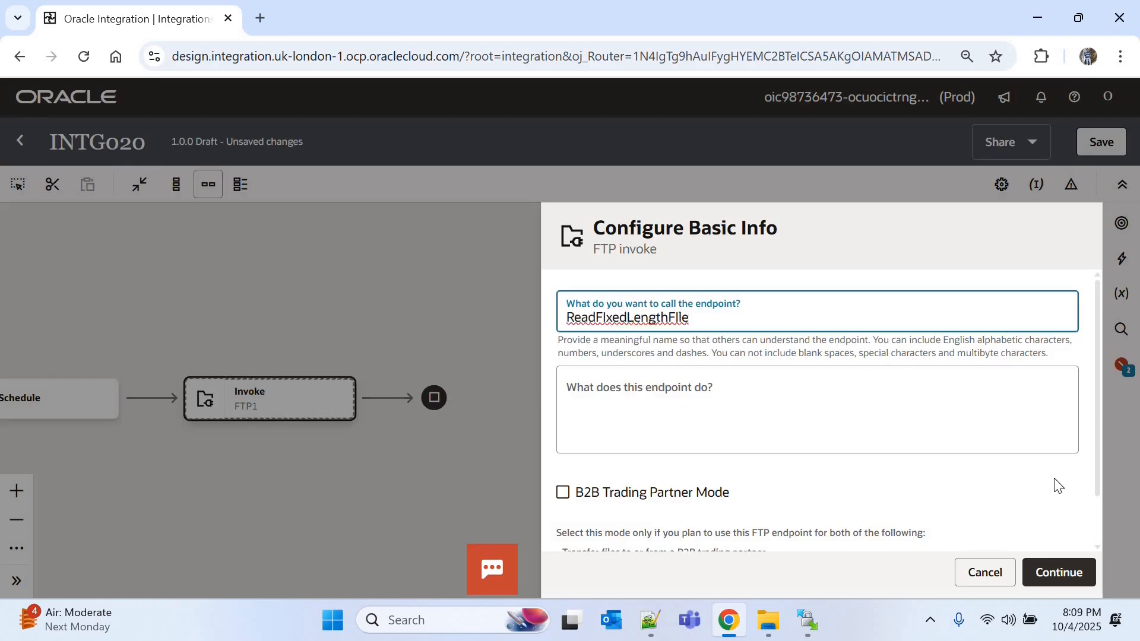
pyautogui.click(1070, 569)
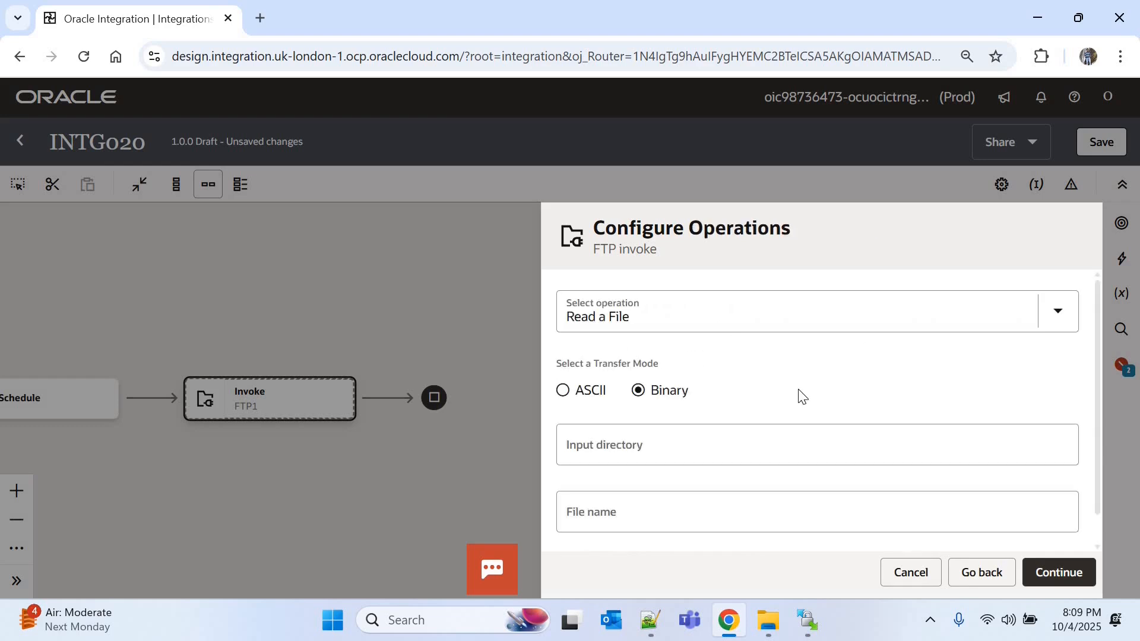
pyautogui.scroll(-1, 1098, 398)
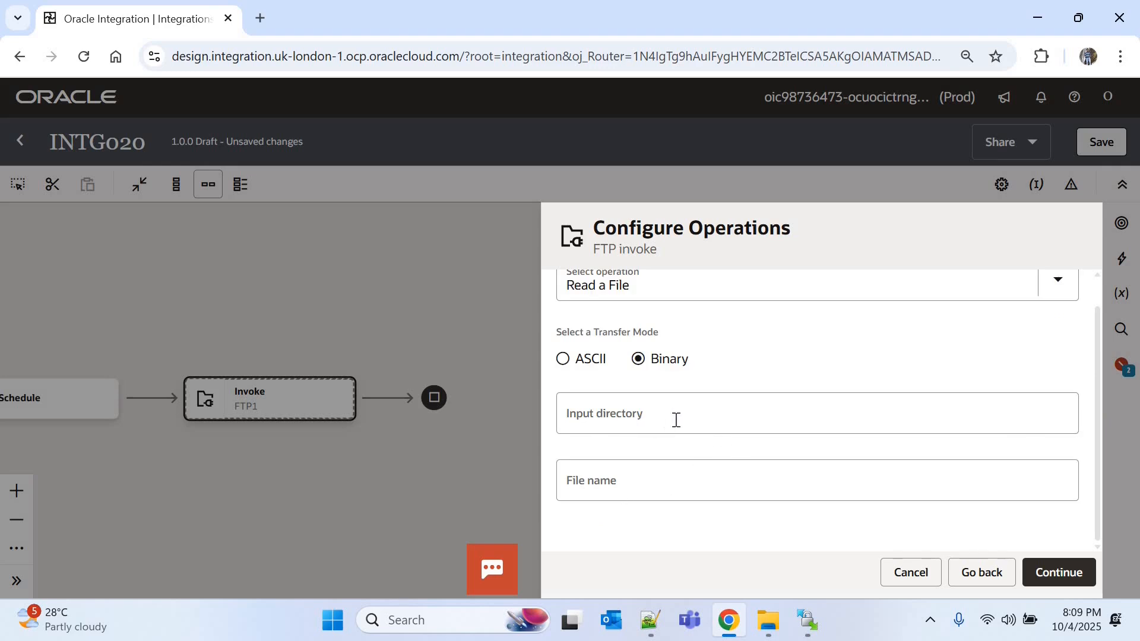
pyautogui.click(1067, 569)
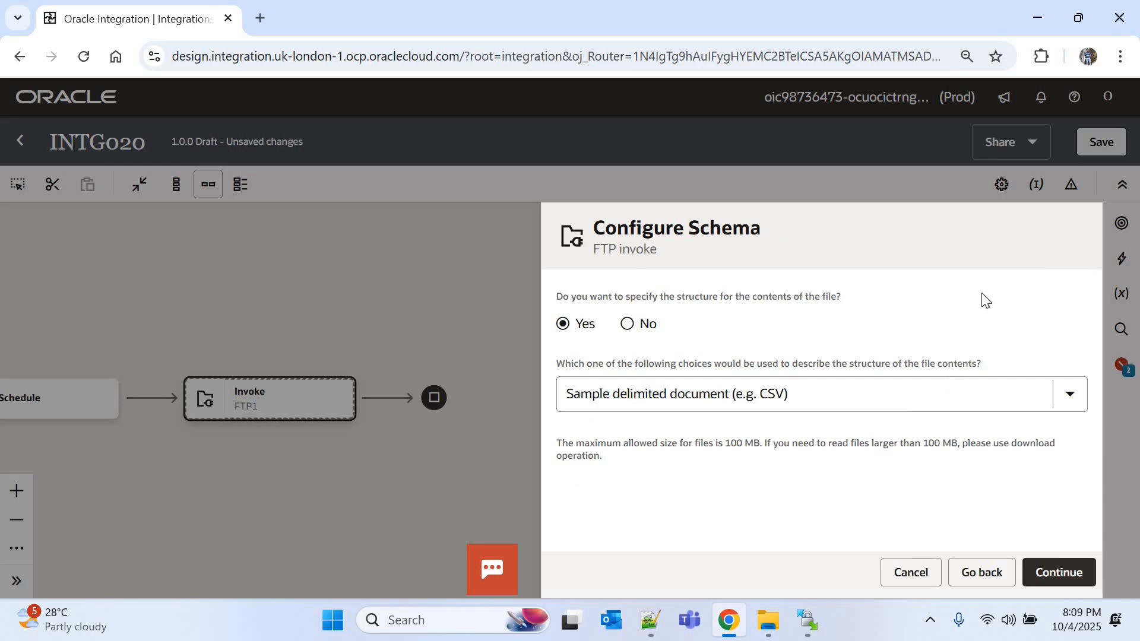
# Step: Define the file contents with an XML schema (XSD) document, loading ExmployeeFixedLengthXSD.xsd with Employees as the schema element
pyautogui.click(773, 391)
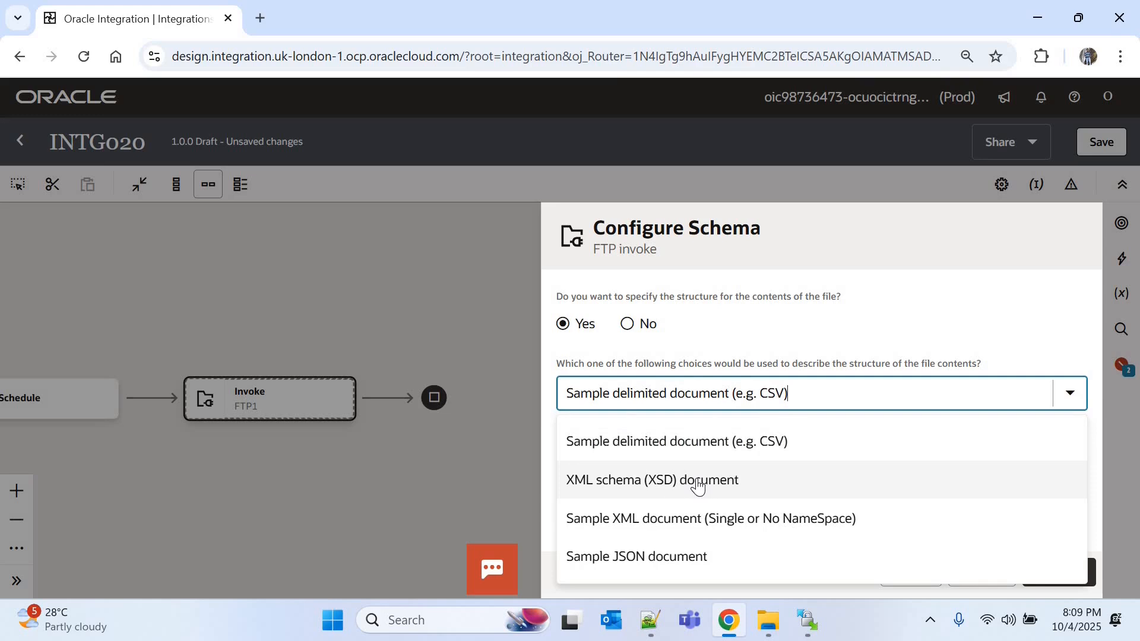
pyautogui.click(696, 479)
pyautogui.click(1059, 571)
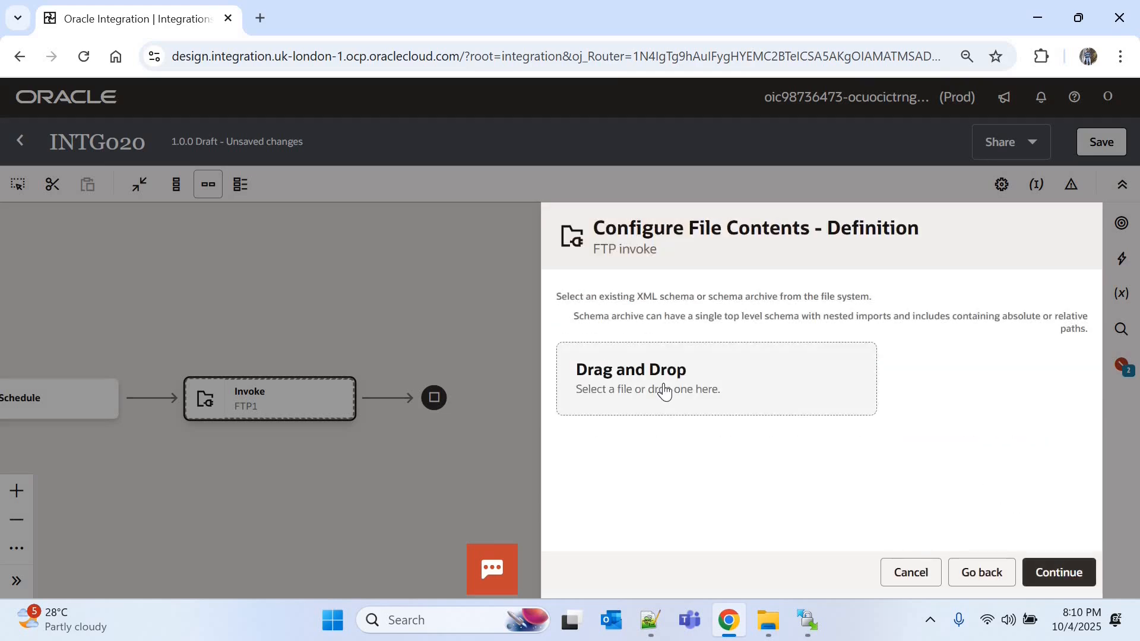
pyautogui.click(687, 378)
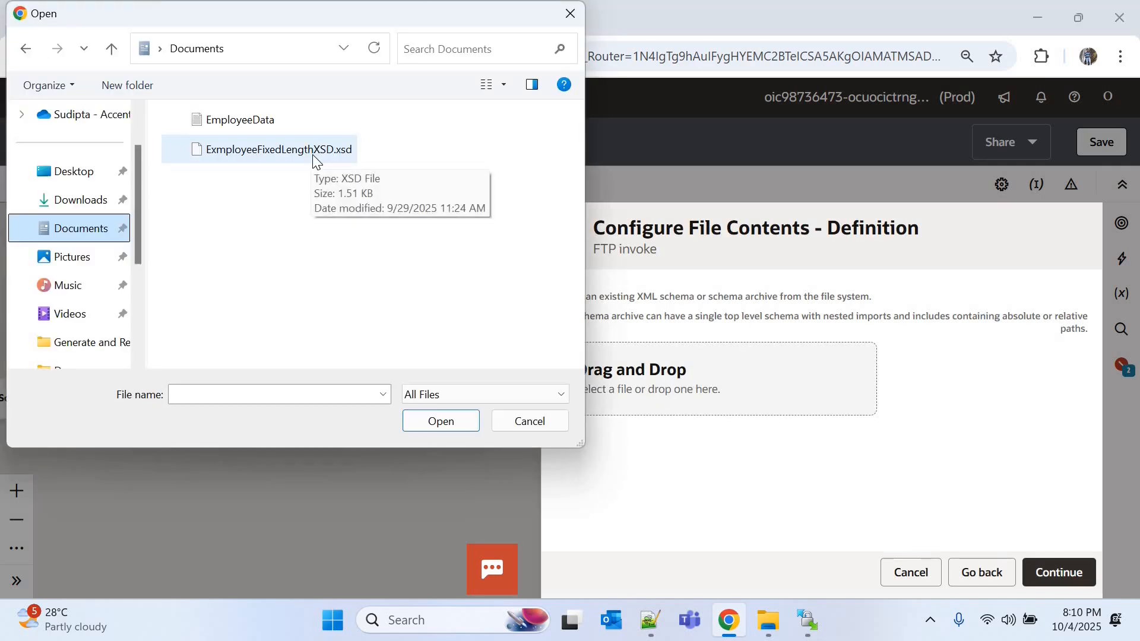
pyautogui.doubleClick(312, 153)
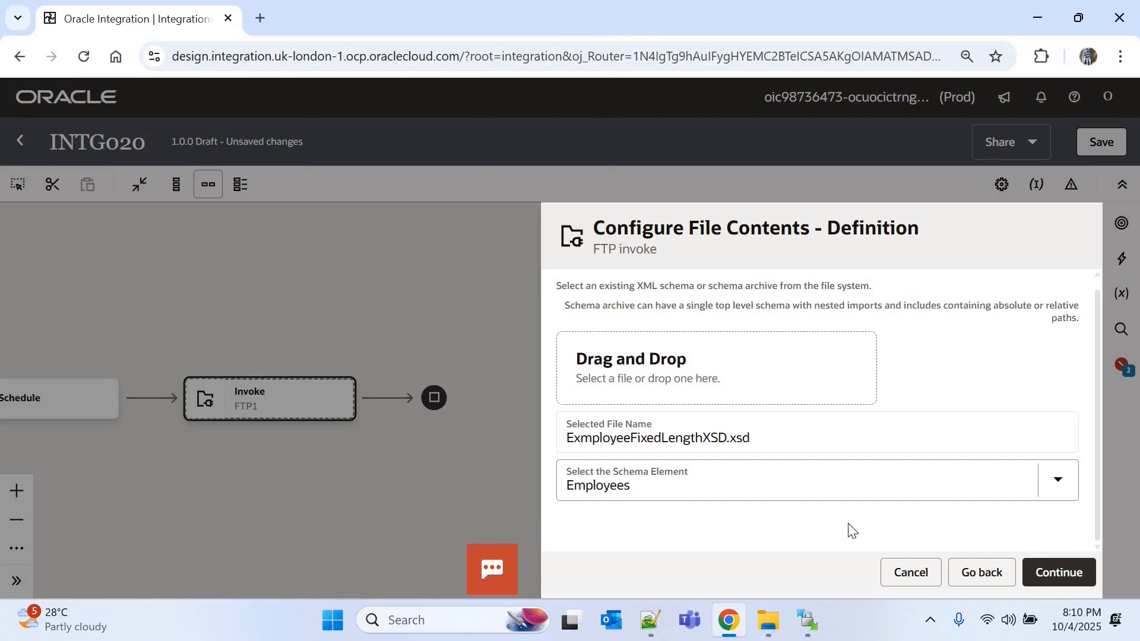
pyautogui.click(1051, 571)
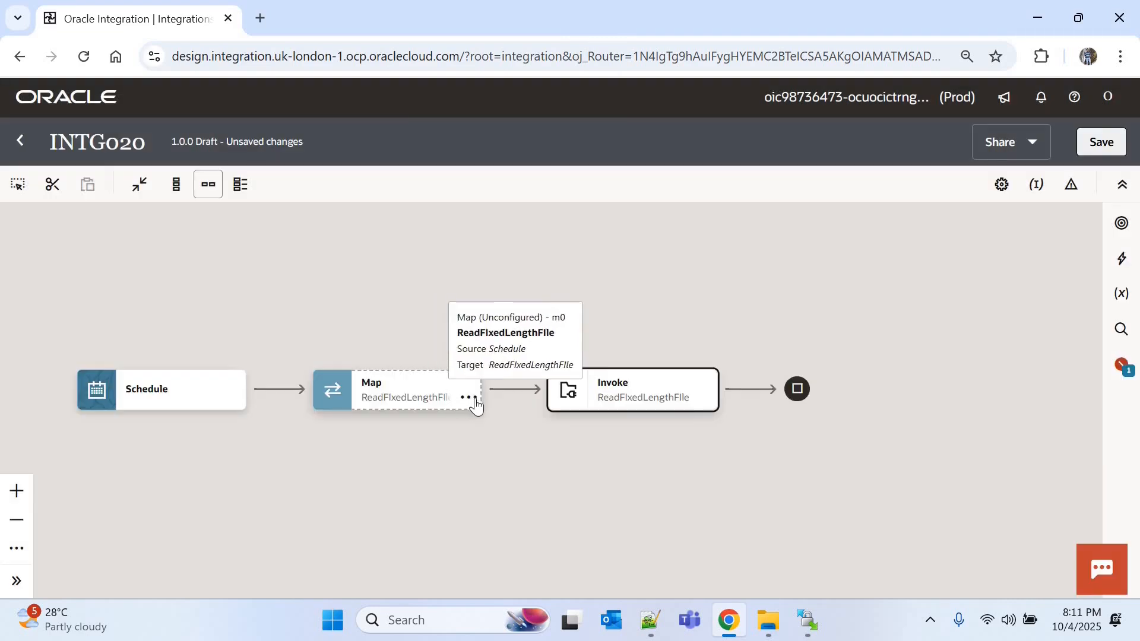
# Step: In the ReadFIxedLengthFIle map, assign FIlePath to Directory and Source_FileName to Filename, validate it, and return to the integration canvas
pyautogui.click(475, 404)
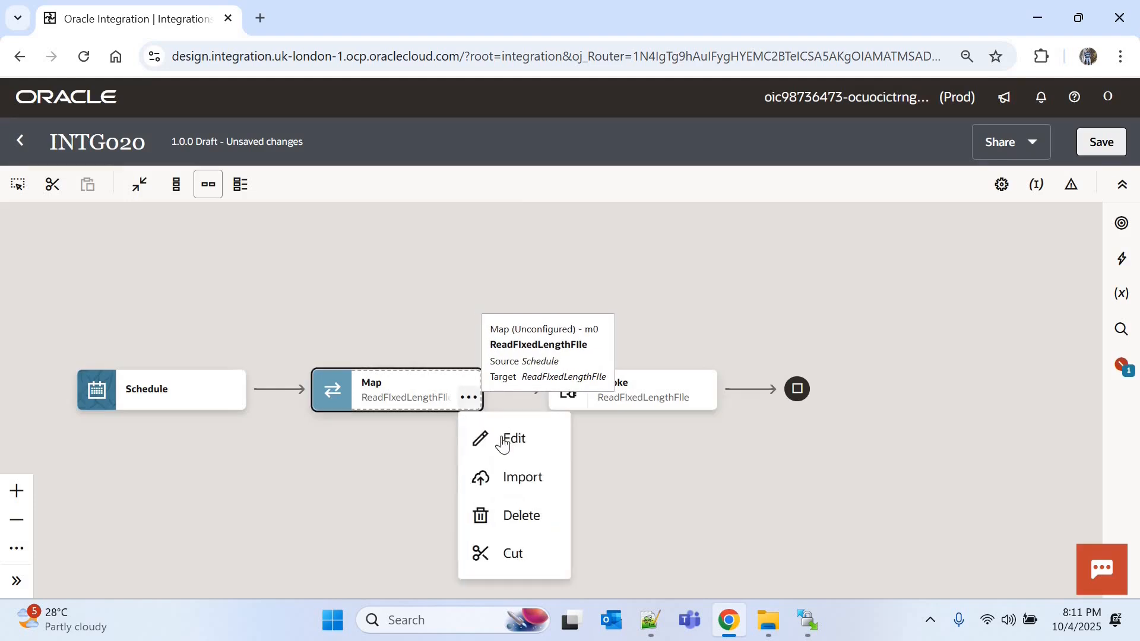
pyautogui.click(502, 440)
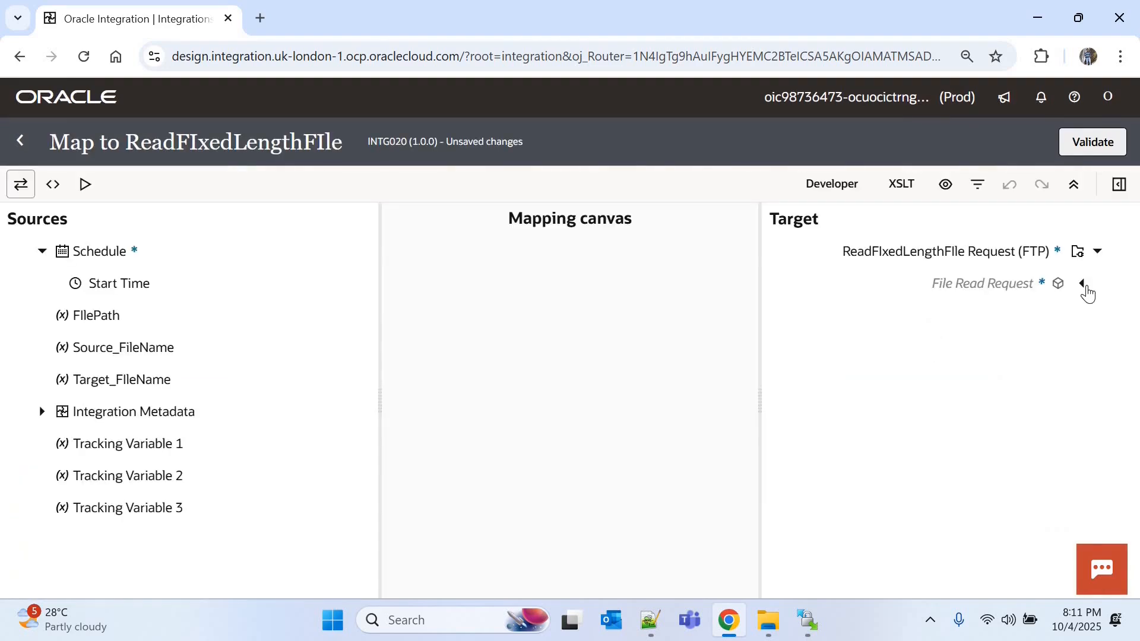
pyautogui.click(1083, 285)
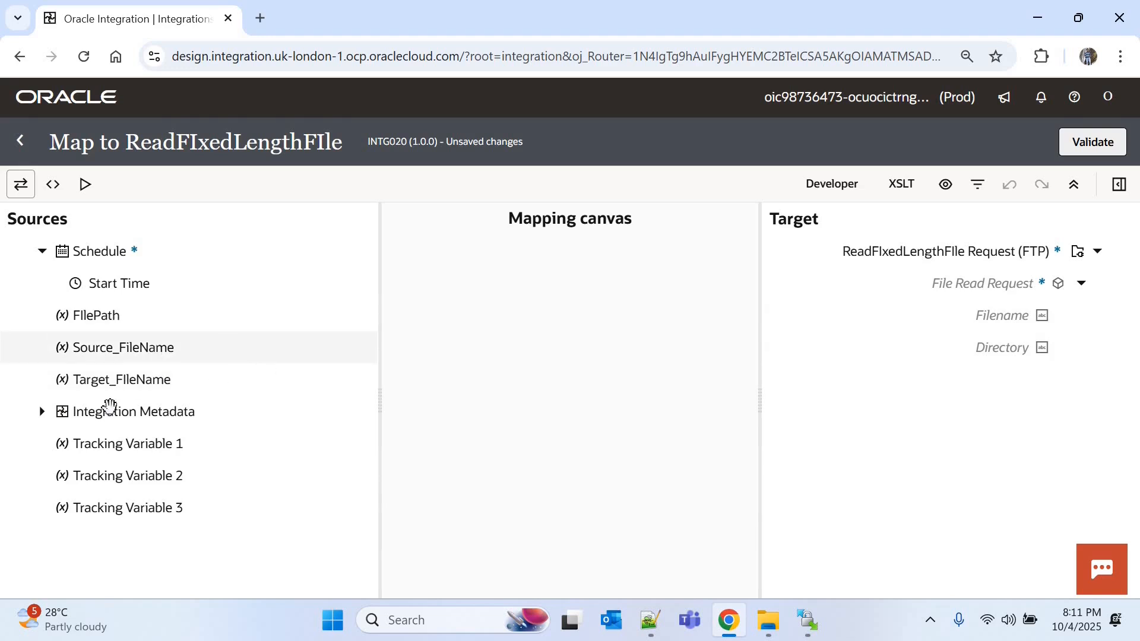
pyautogui.moveTo(101, 315); pyautogui.dragTo(1010, 340)
pyautogui.click(1119, 482)
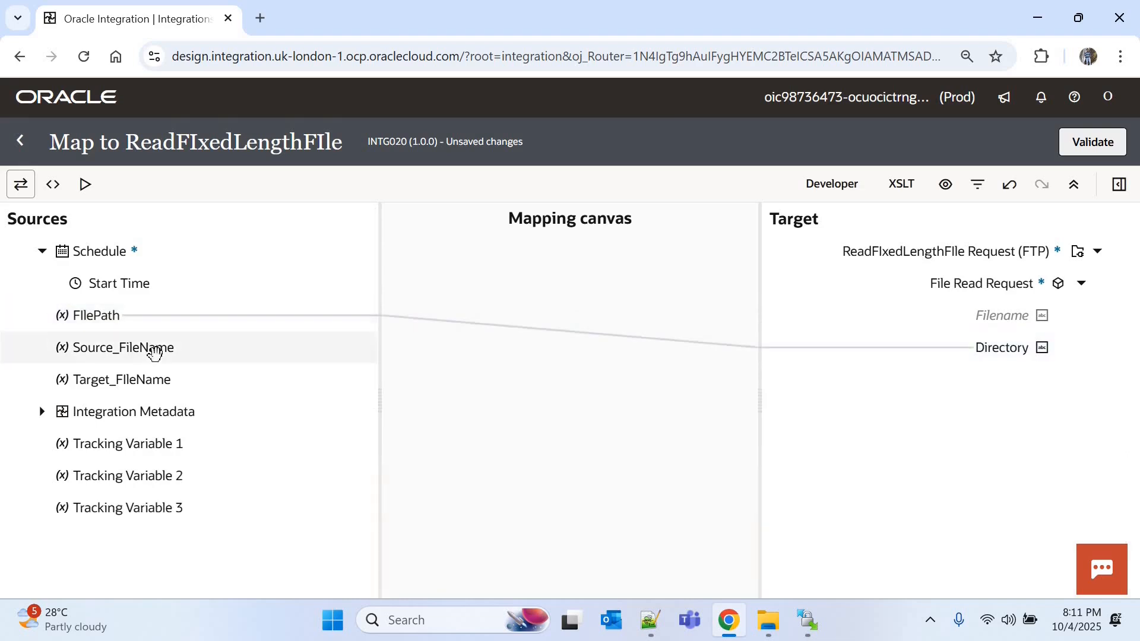
pyautogui.moveTo(155, 354); pyautogui.dragTo(1034, 319)
pyautogui.click(1092, 142)
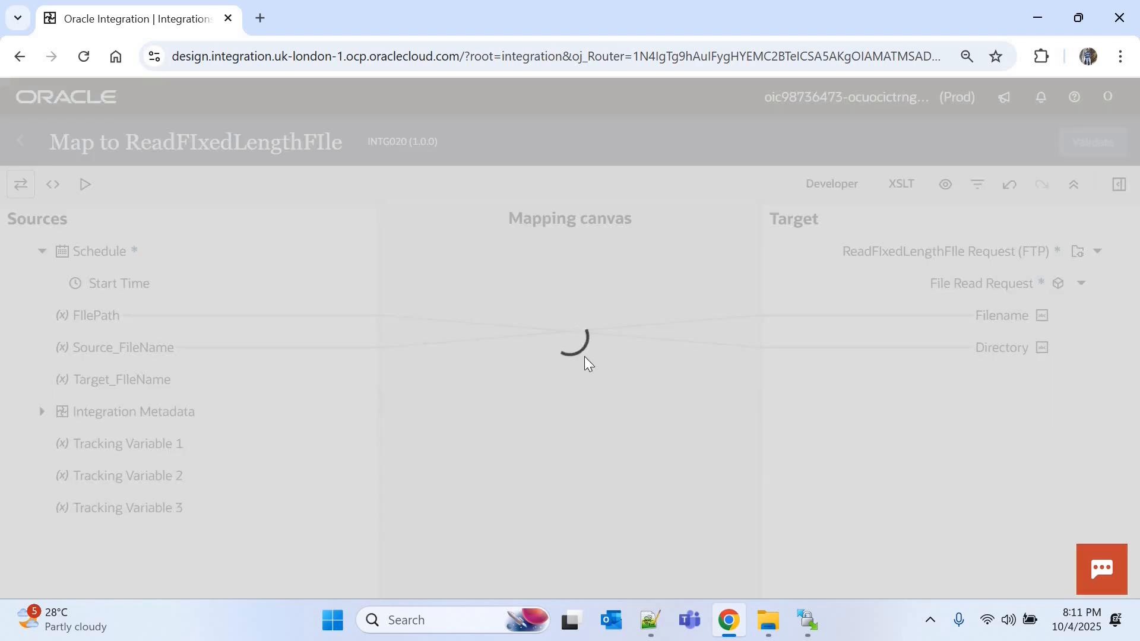
pyautogui.click(20, 142)
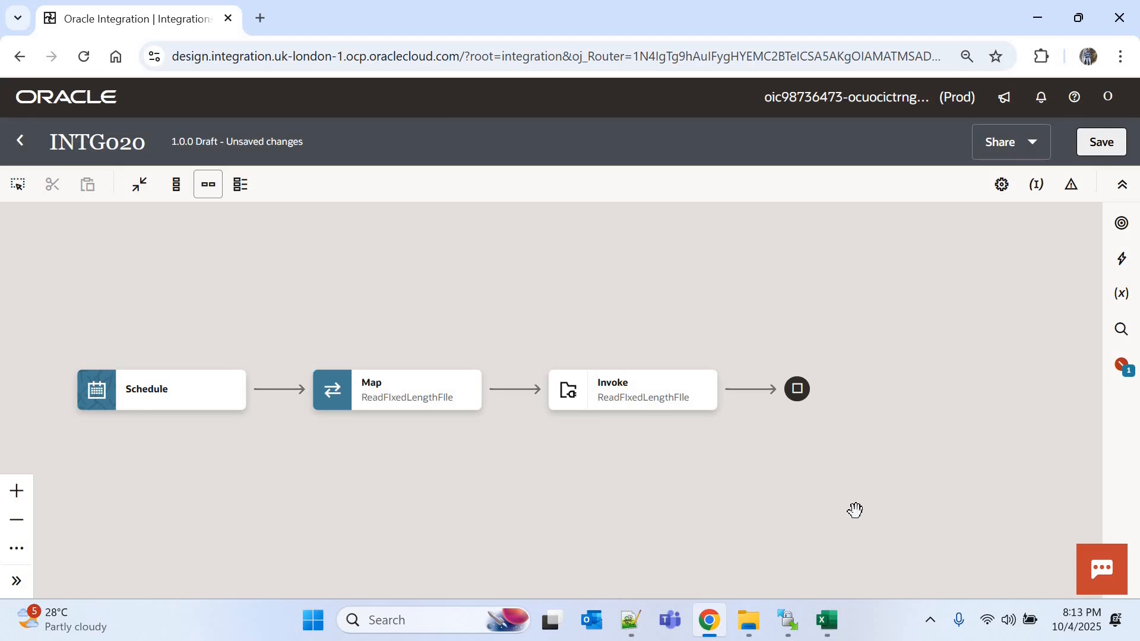
# Step: Check the column headers of EmployeeData in Excel, return to Chrome, and add an FTP001 invoke named WriteCSVFile after the ReadFIxedLengthFIle invoke
pyautogui.click(826, 620)
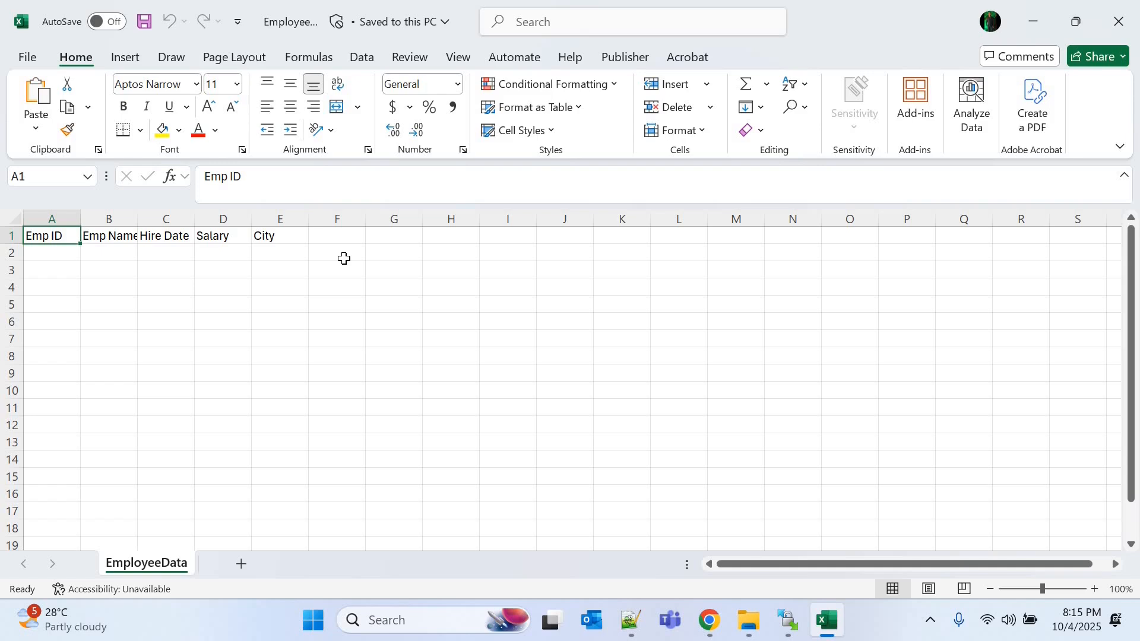
pyautogui.hotkey('alt', 'Tab')
pyautogui.click(749, 389)
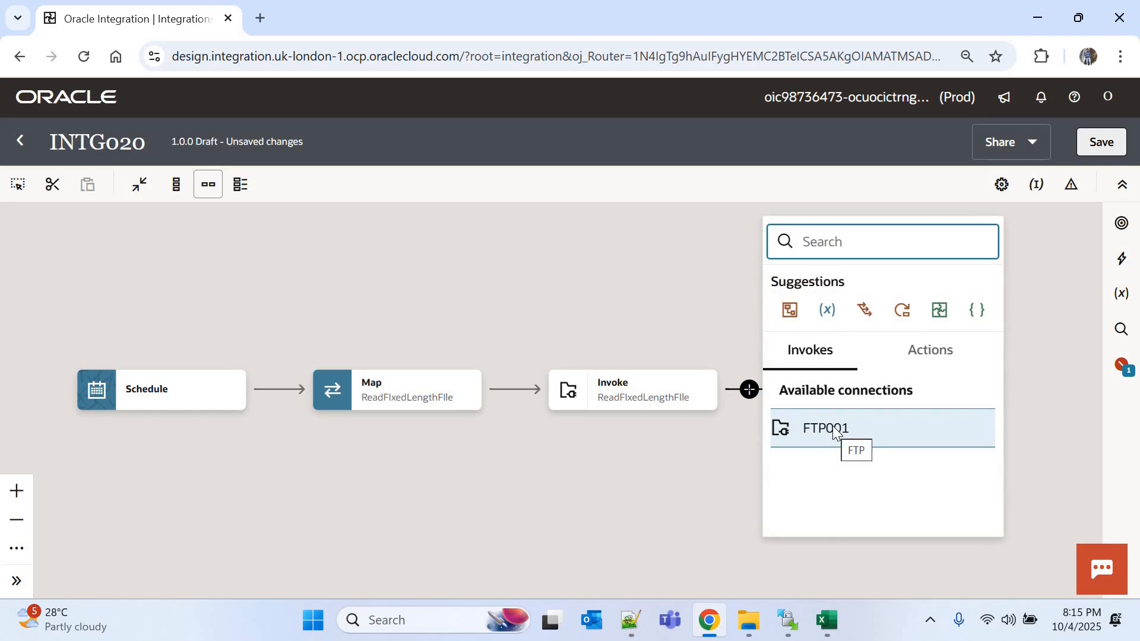
pyautogui.click(836, 431)
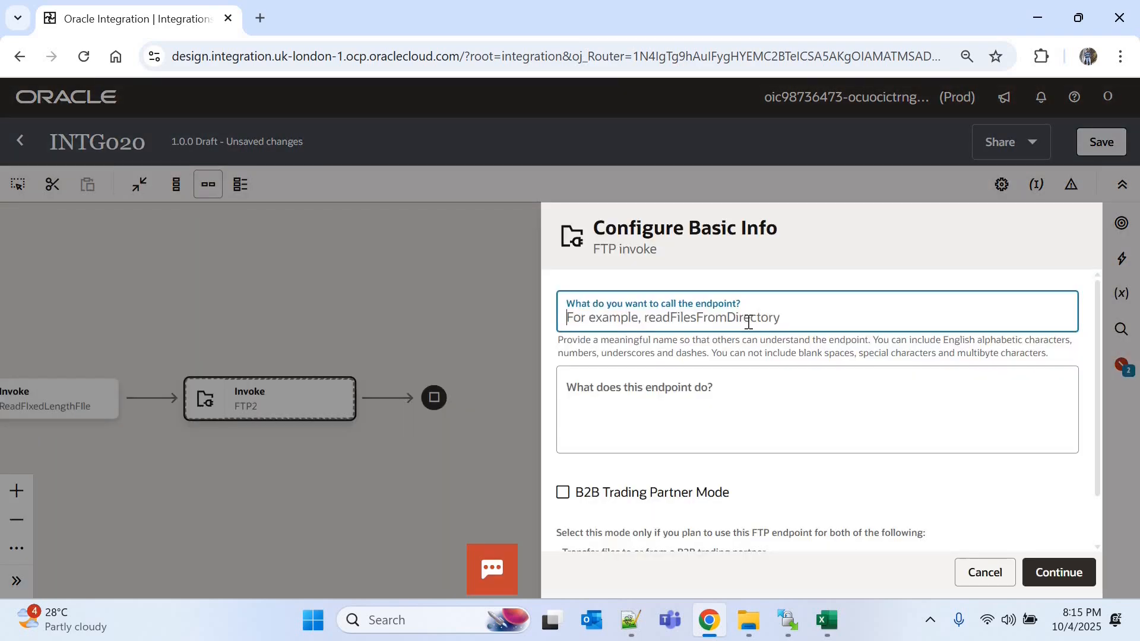
pyautogui.write('WriteCSVFil')
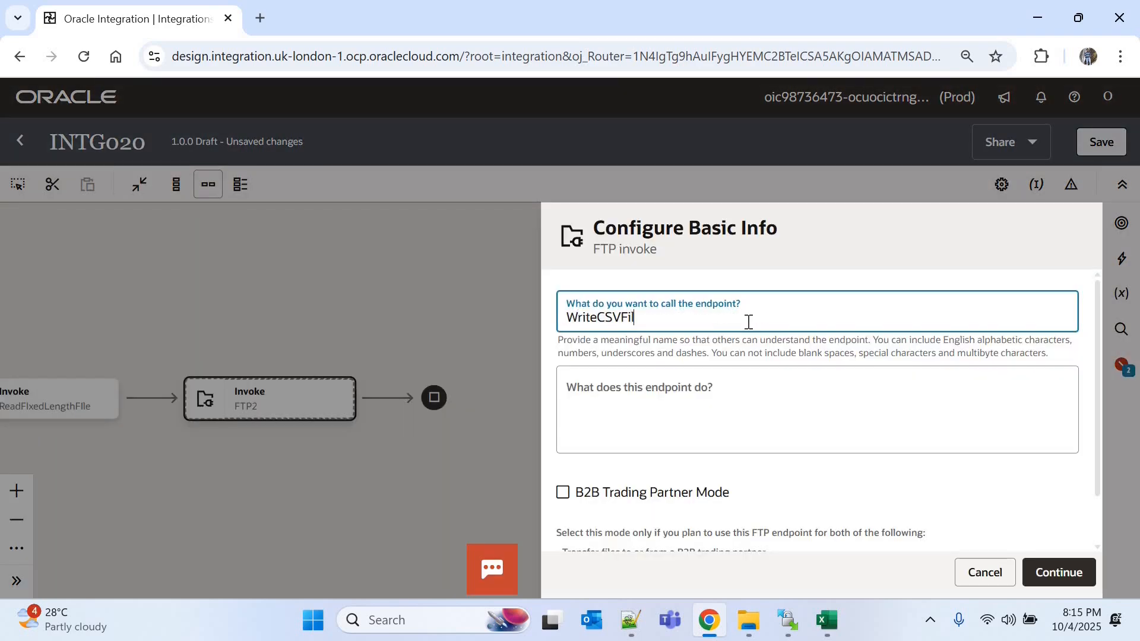
pyautogui.write('e')
pyautogui.click(1059, 572)
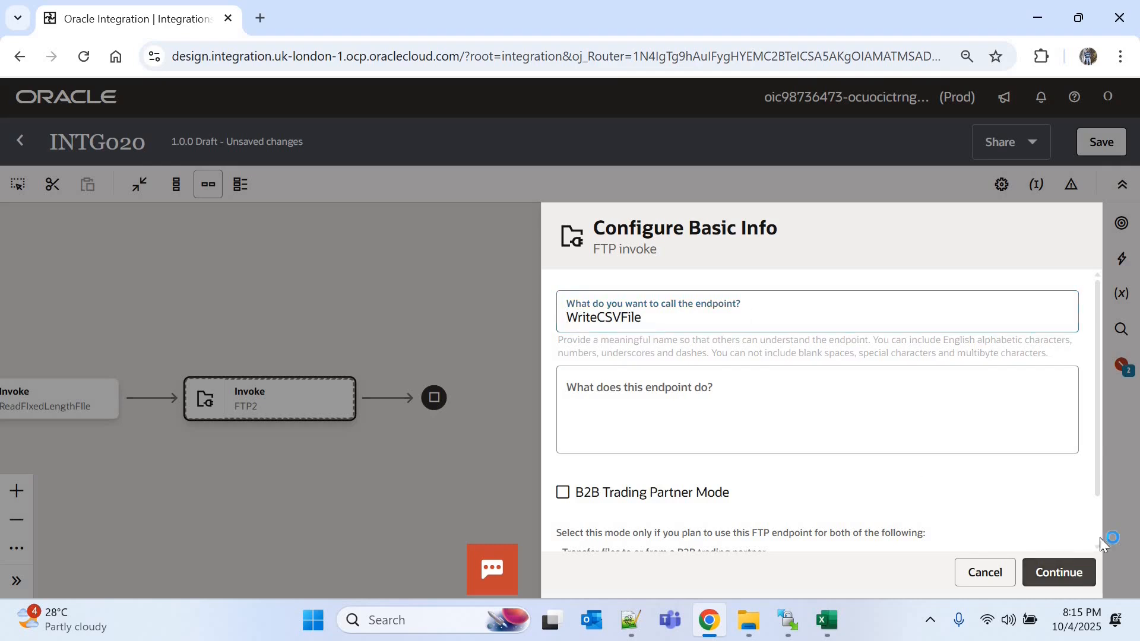
pyautogui.click(1062, 570)
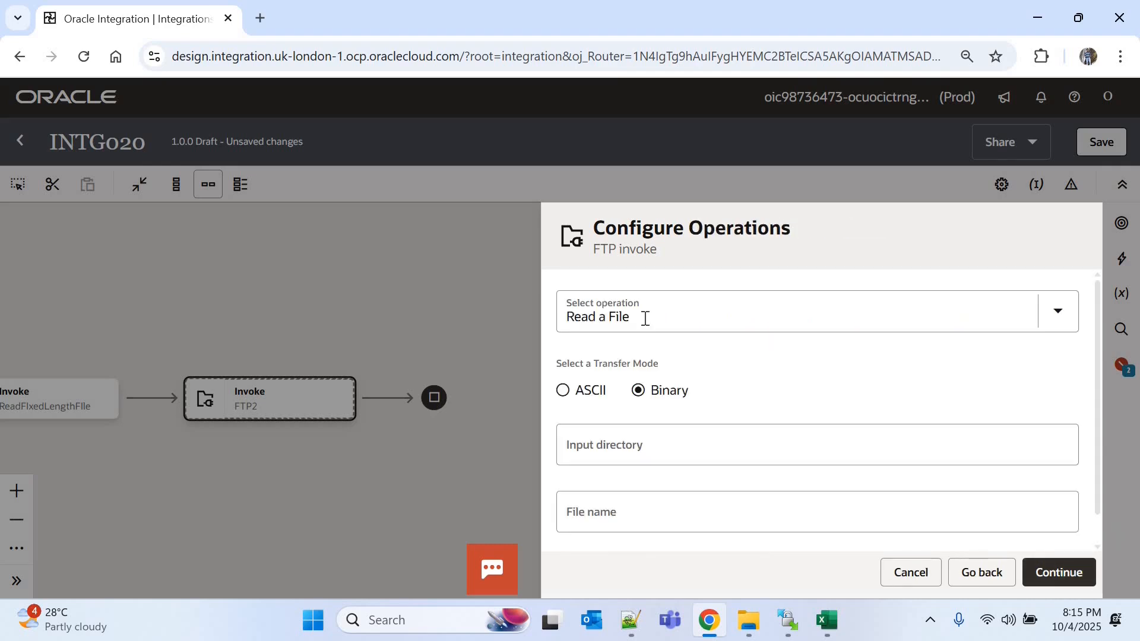
# Step: Configure WriteCSVFile for the Write File operation with output directory / and file name pattern *
pyautogui.click(645, 319)
pyautogui.click(631, 399)
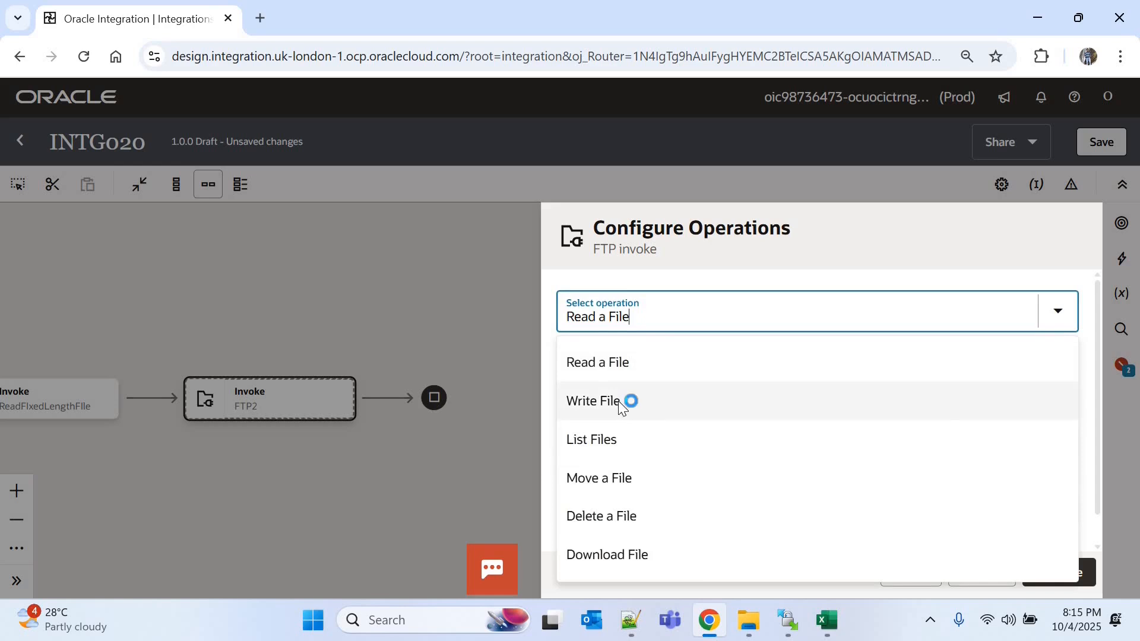
pyautogui.moveTo(1096, 366); pyautogui.dragTo(1097, 392)
pyautogui.click(673, 393)
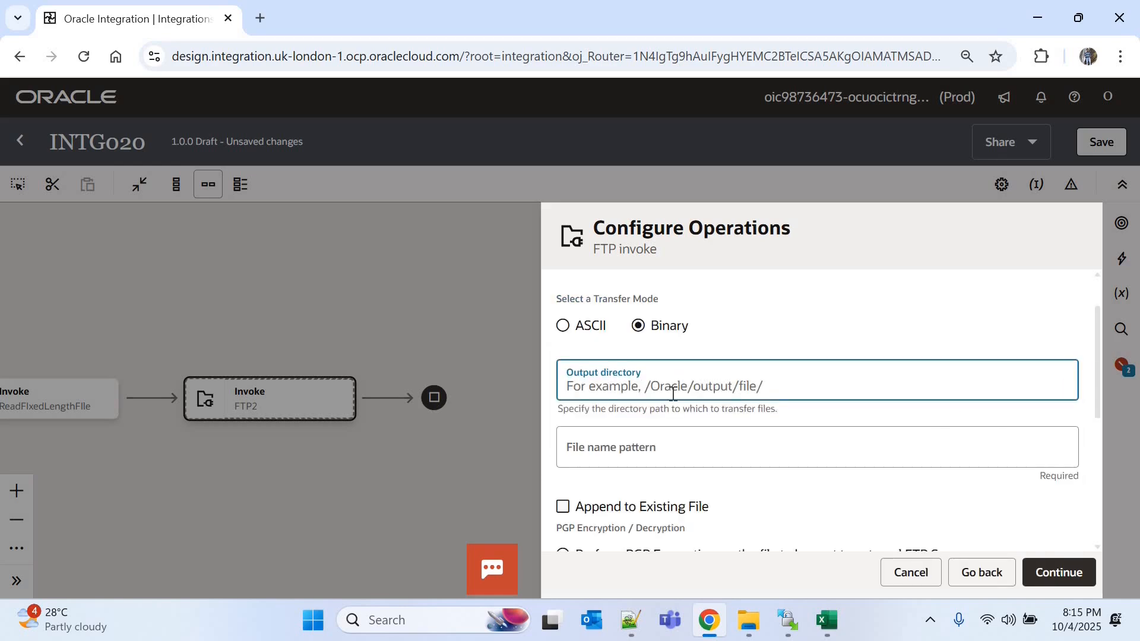
pyautogui.write('/')
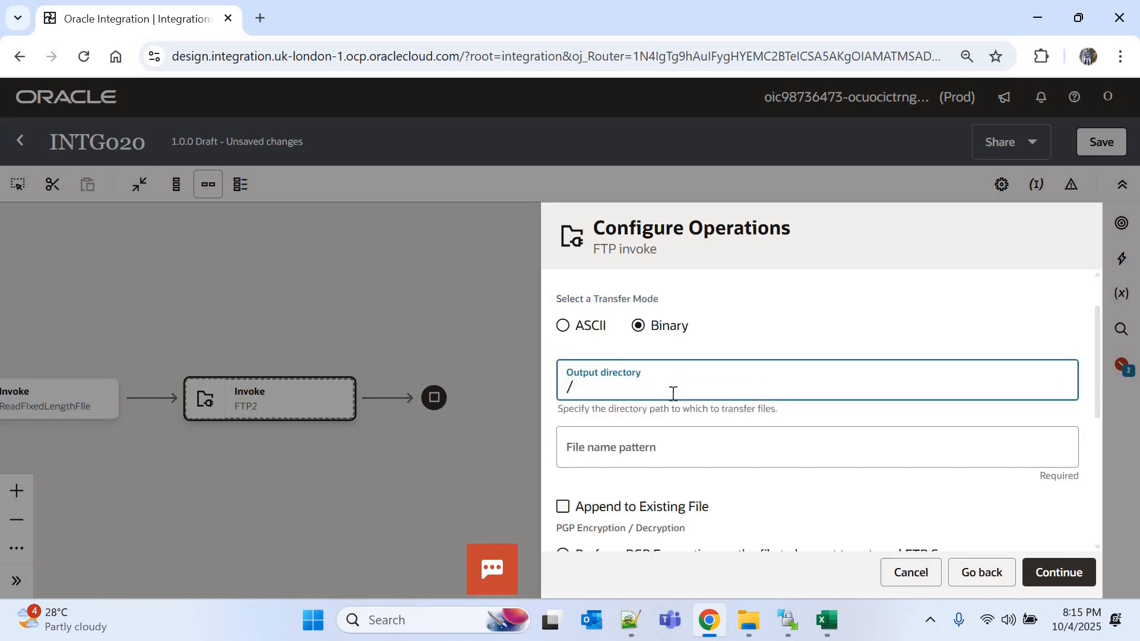
pyautogui.press('Tab')
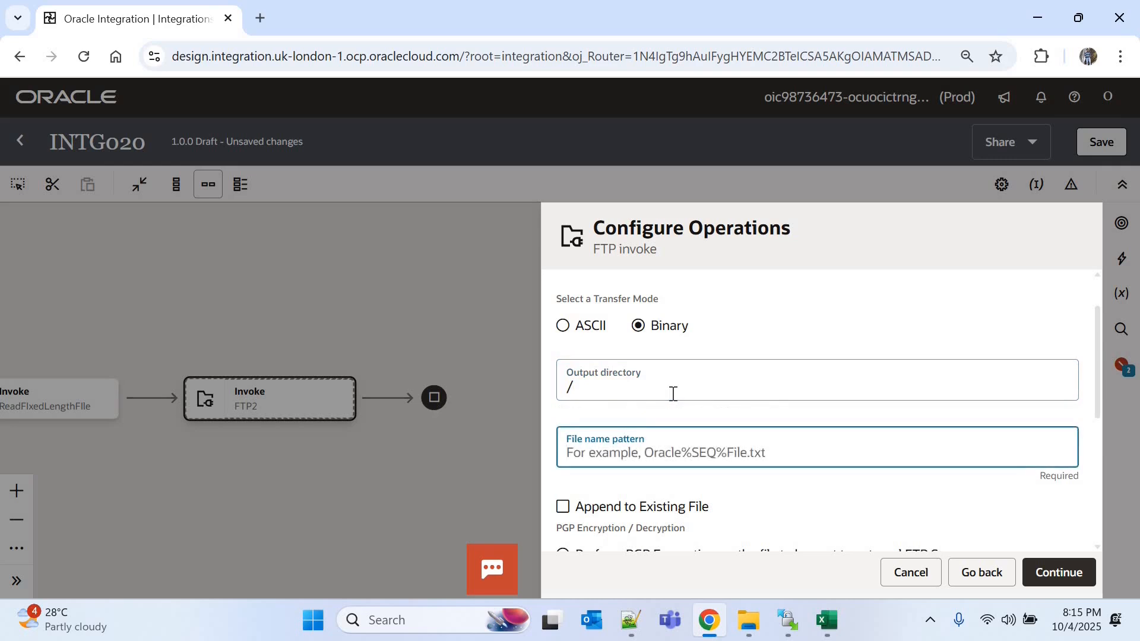
pyautogui.write('*')
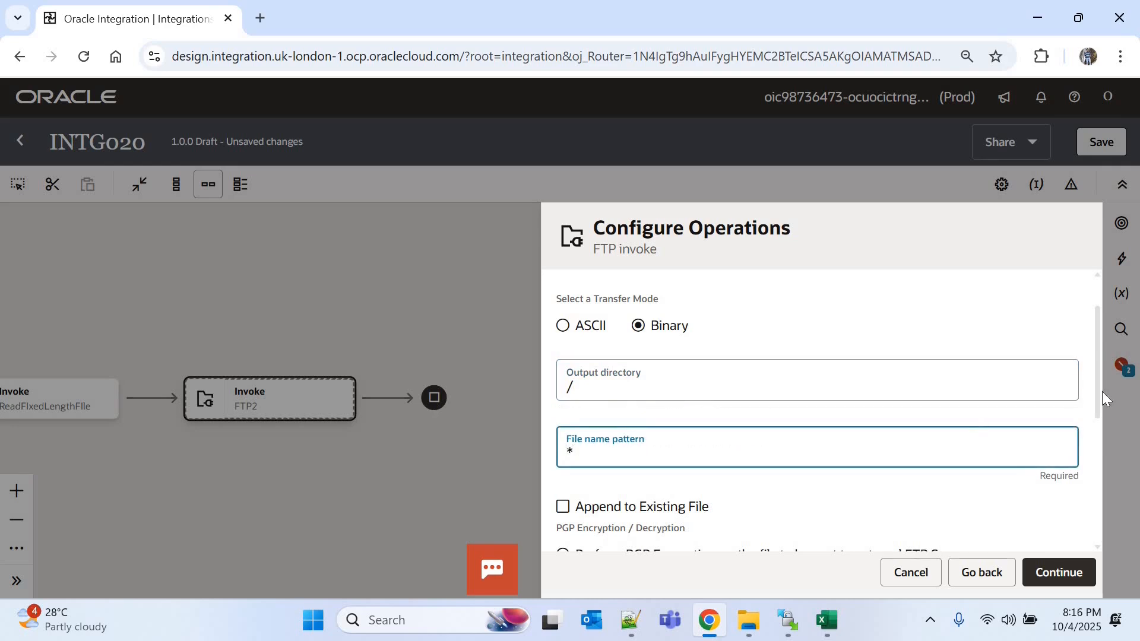
pyautogui.click(1062, 573)
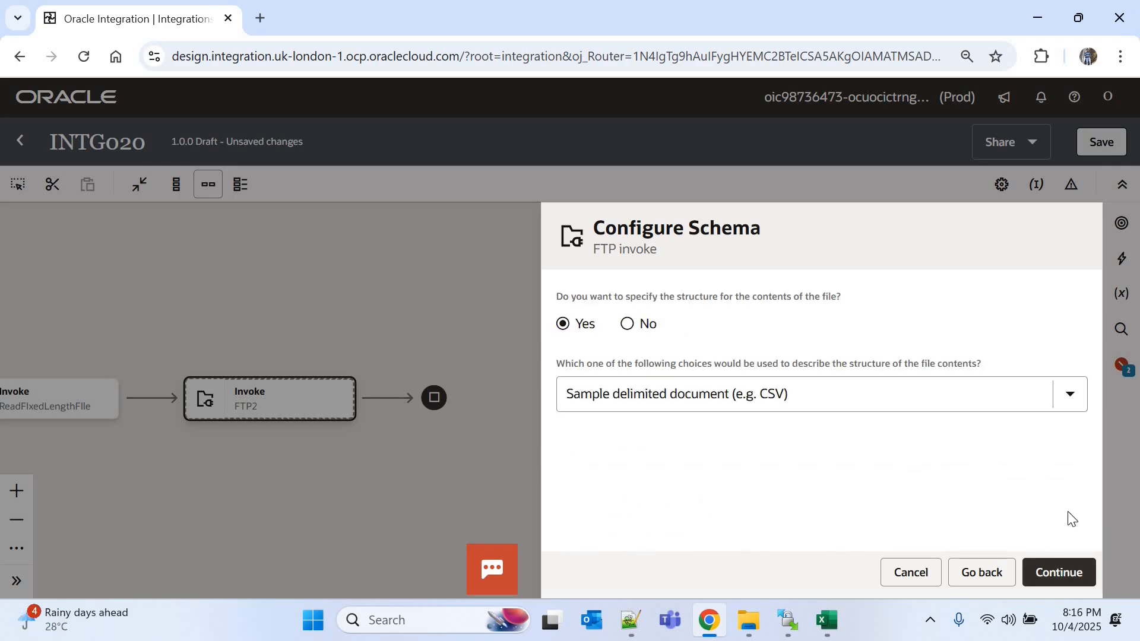
# Step: Define the file contents from the sample delimited document EmployeeData.csv, with record name Employee and recordset name Employees
pyautogui.click(1070, 571)
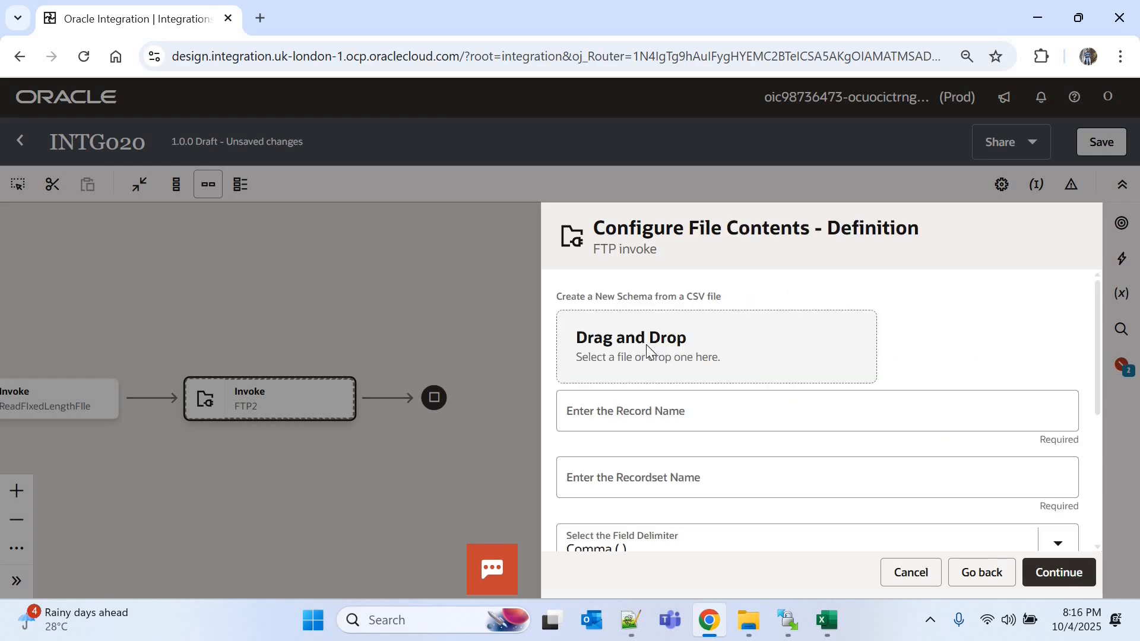
pyautogui.click(647, 345)
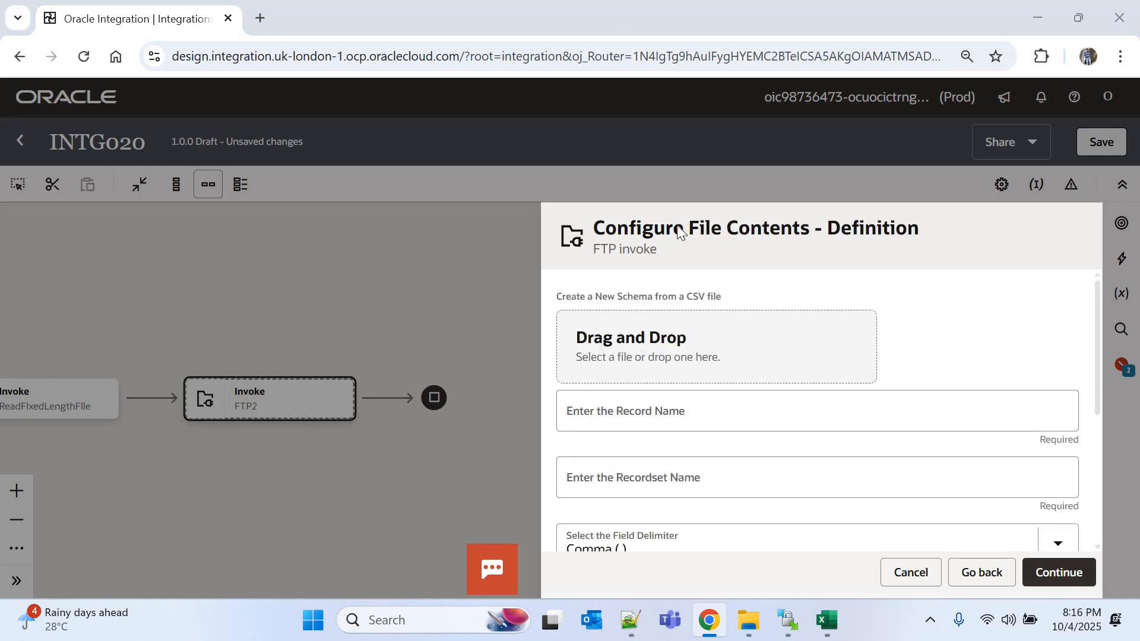
pyautogui.doubleClick(240, 119)
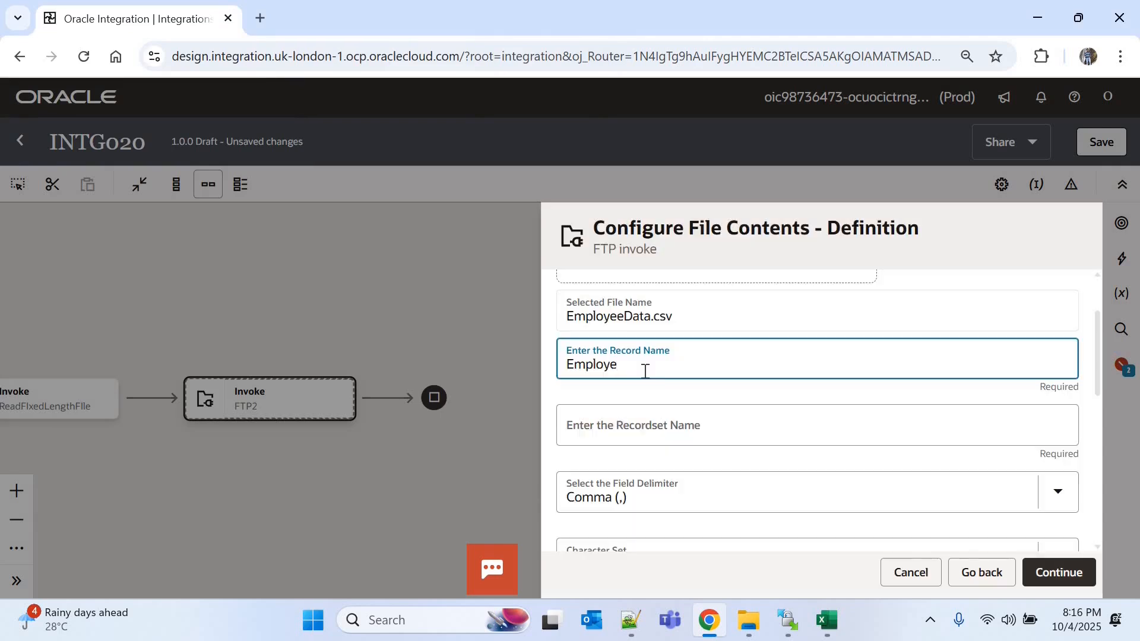
pyautogui.press('BackSpace')
pyautogui.press('BackSpace')
pyautogui.press('BackSpace')
pyautogui.press('BackSpace')
pyautogui.press('BackSpace')
pyautogui.press('BackSpace')
pyautogui.press('BackSpace')
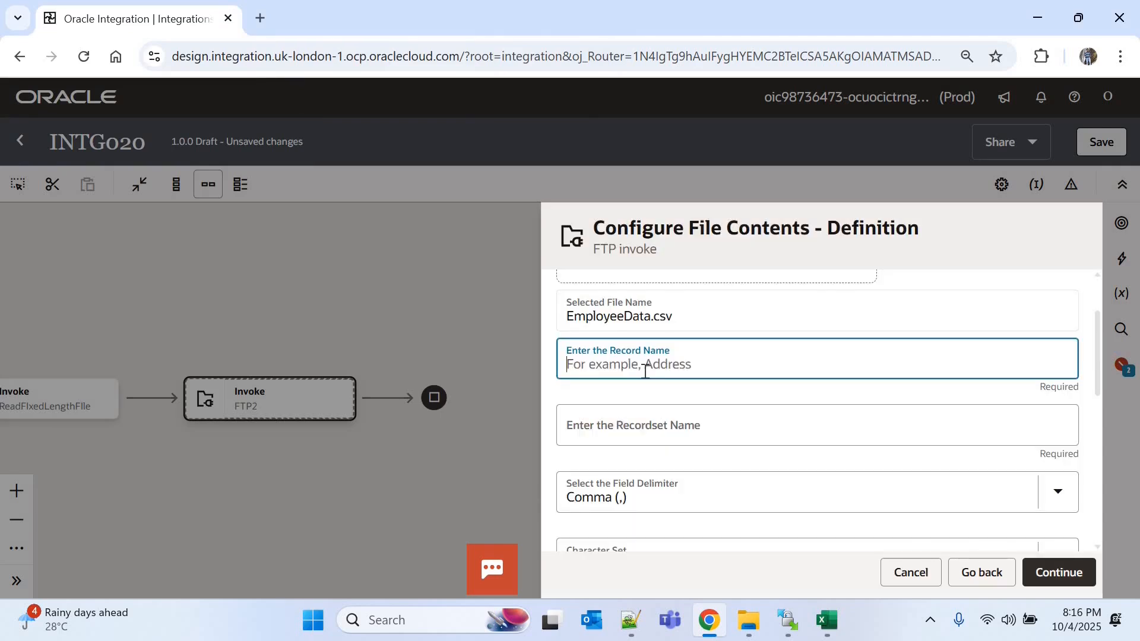
pyautogui.write('E')
pyautogui.click(620, 430)
pyautogui.write('Employee')
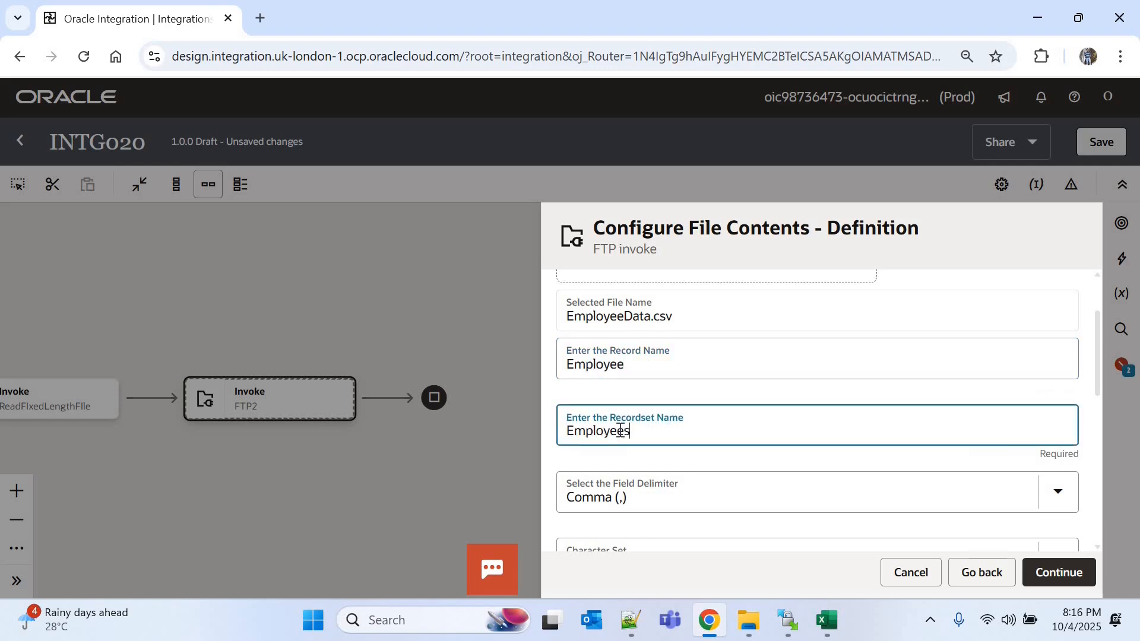
# Step: Make the Emp ID column Mandatory and complete the WriteCSVFile endpoint configuration
pyautogui.scroll(-7, 1096, 447)
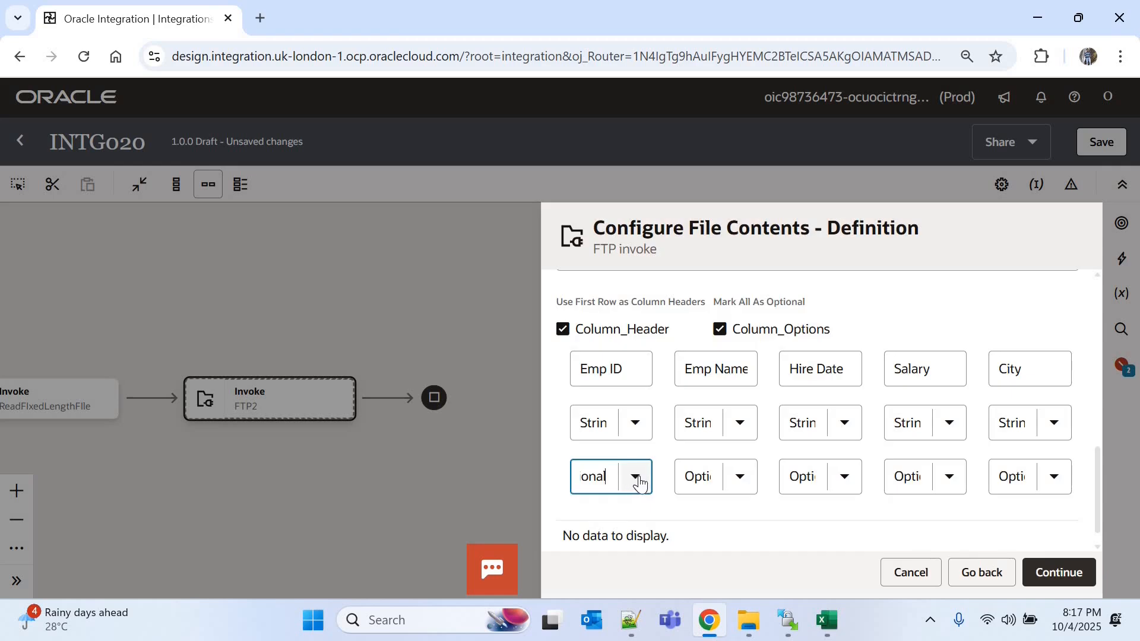
pyautogui.click(636, 477)
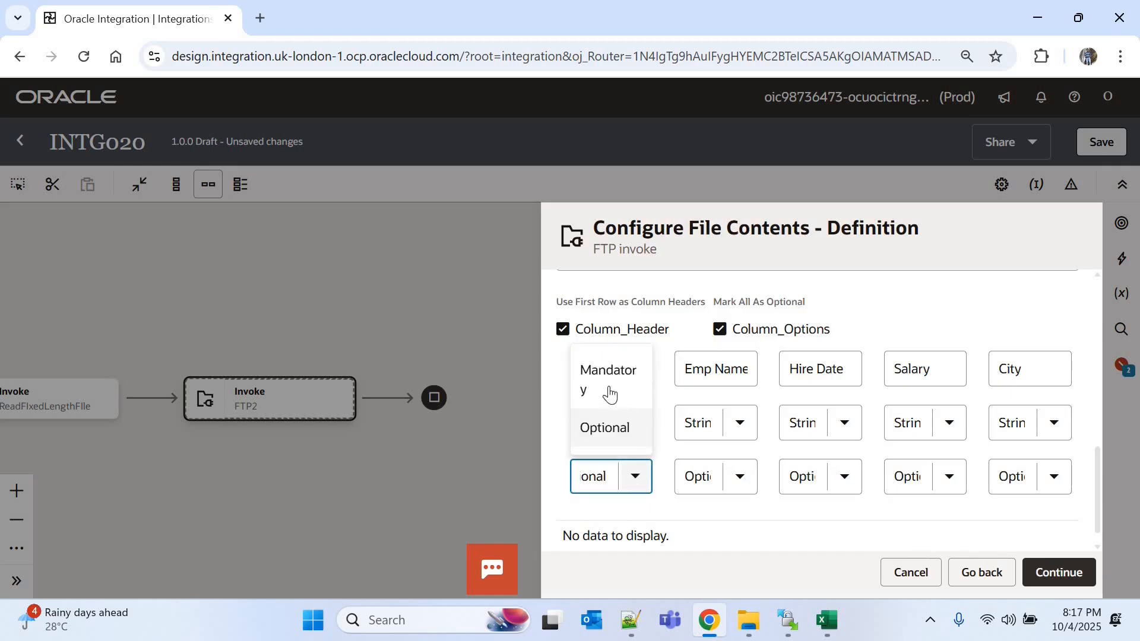
pyautogui.click(603, 383)
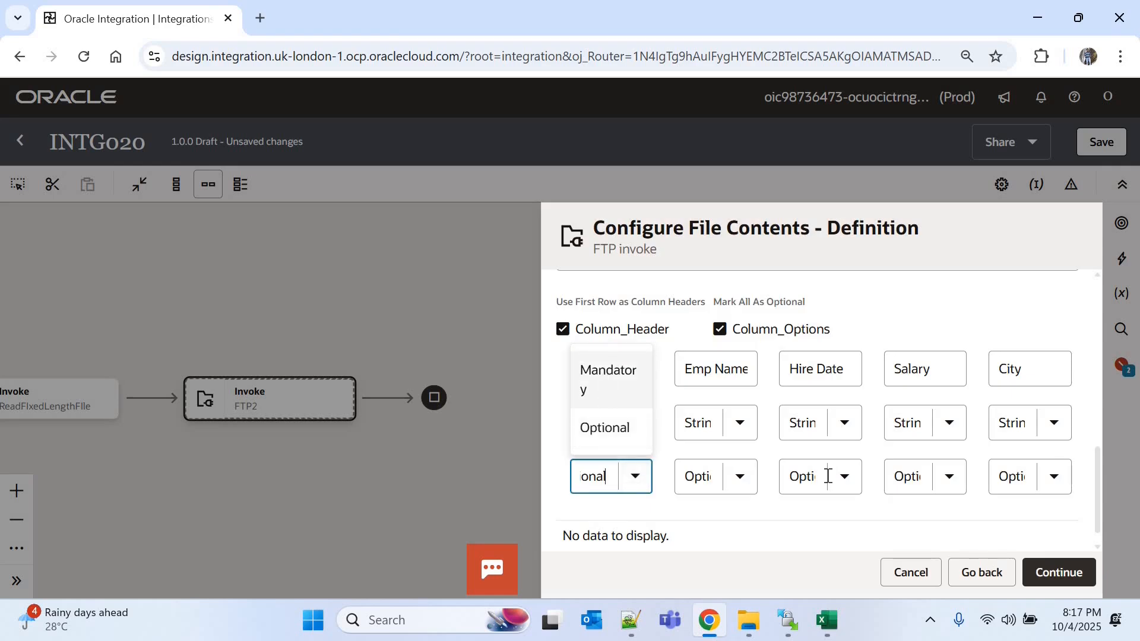
pyautogui.click(1061, 568)
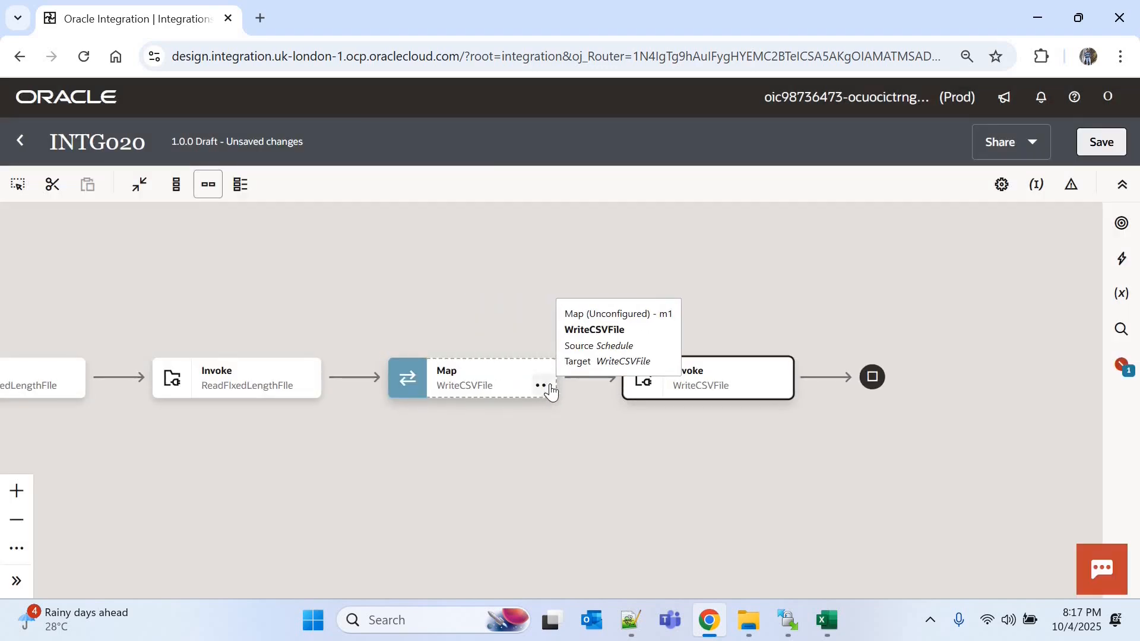
# Step: Edit the WriteCSVFile map, assigning FIlePath to Directory and Target_FIleName to File Name
pyautogui.click(549, 385)
pyautogui.click(586, 425)
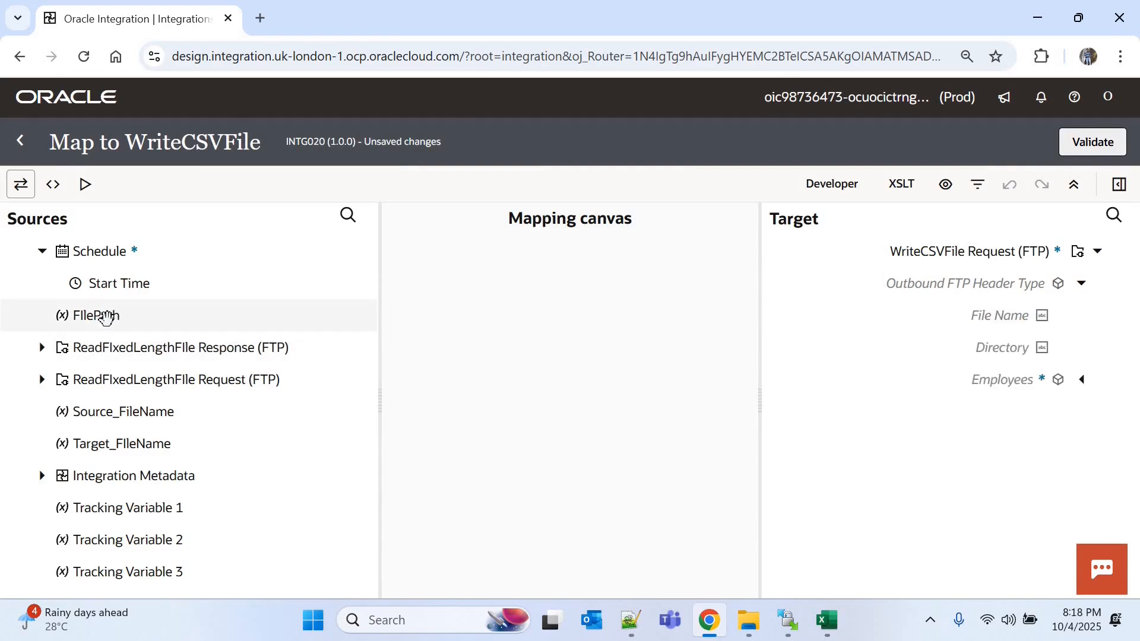
pyautogui.moveTo(106, 318); pyautogui.dragTo(967, 348)
pyautogui.click(1118, 482)
pyautogui.moveTo(303, 442); pyautogui.dragTo(956, 313)
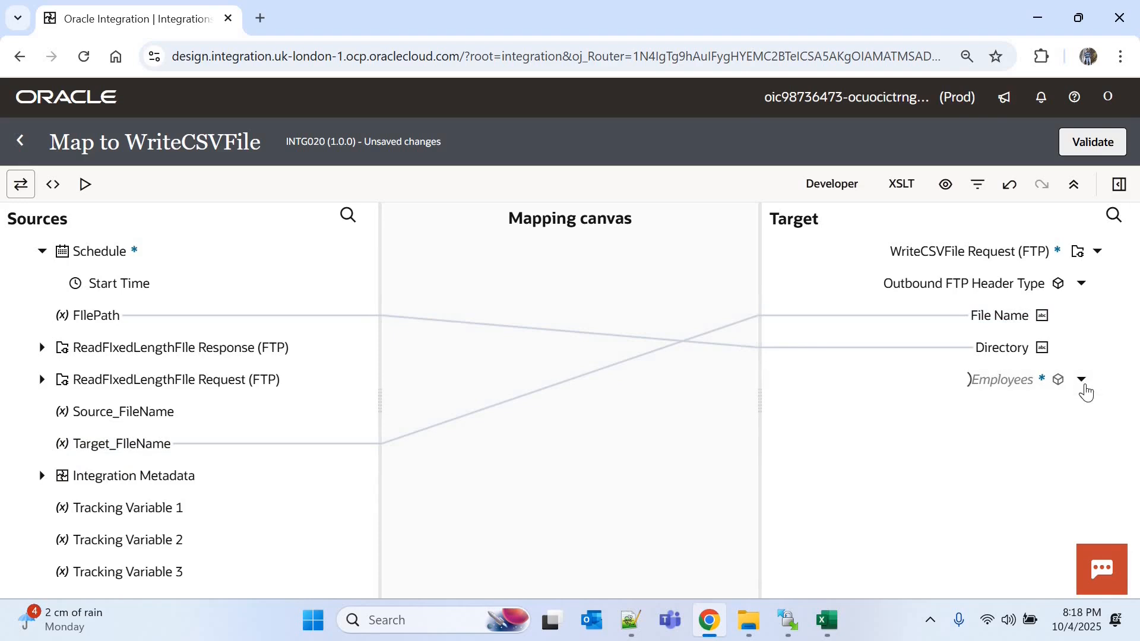
# Step: Expand Employees in the target and repeat its Employee node to get a second Employee record
pyautogui.click(1083, 386)
pyautogui.rightClick(1040, 416)
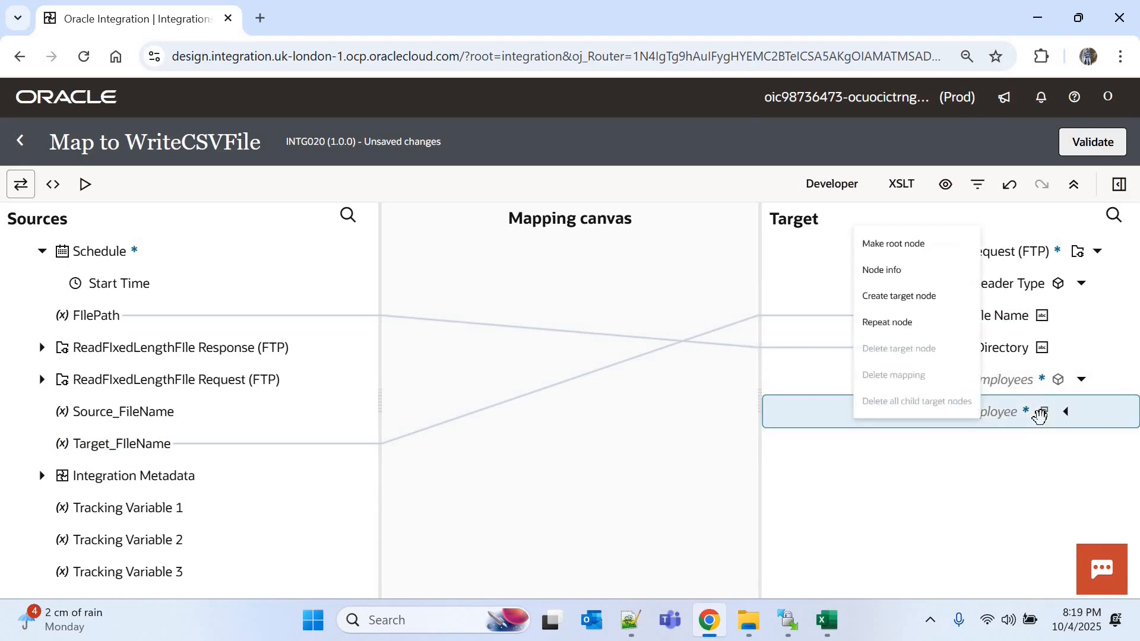
pyautogui.click(917, 274)
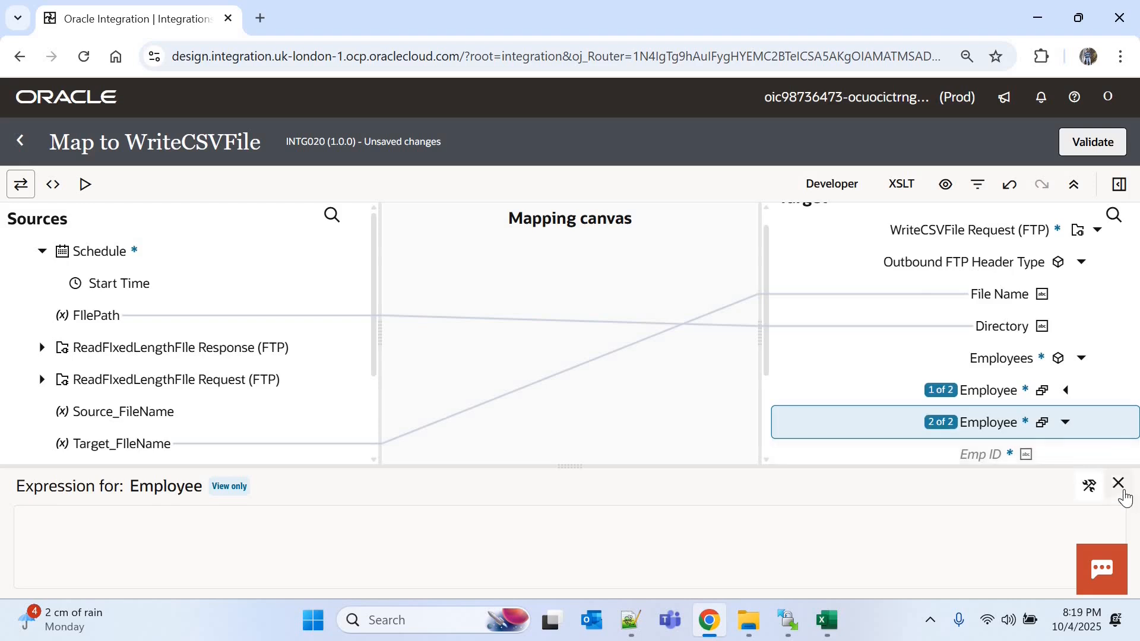
pyautogui.click(1119, 486)
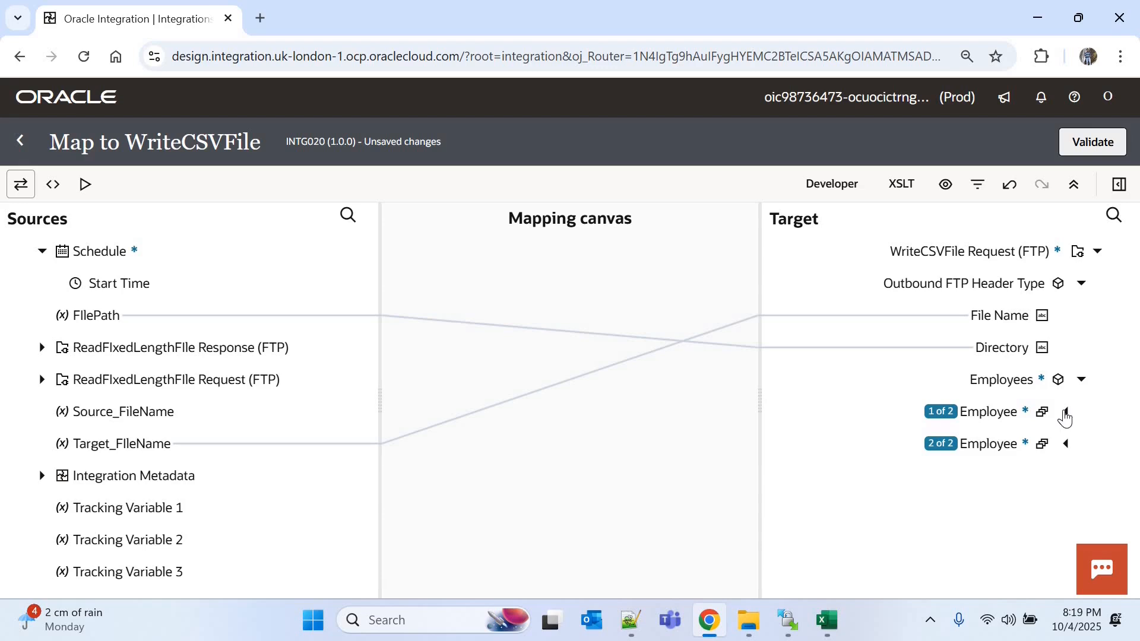
# Step: In the first Employee record, create the Emp ID target node and set its expression to 'EMP ID'
pyautogui.click(1065, 413)
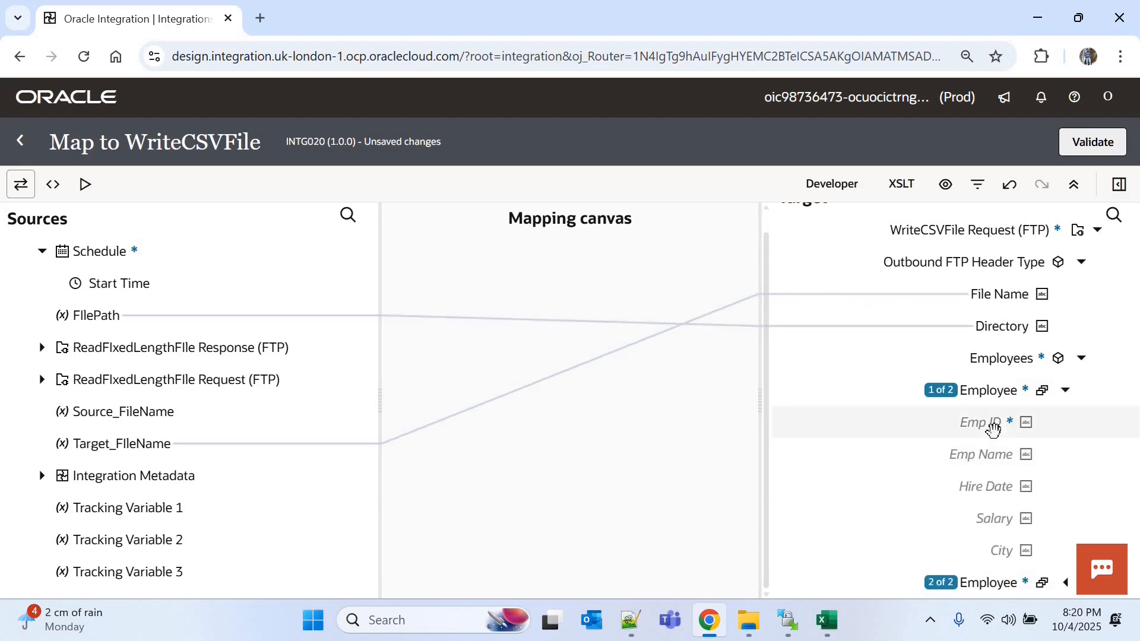
pyautogui.rightClick(993, 428)
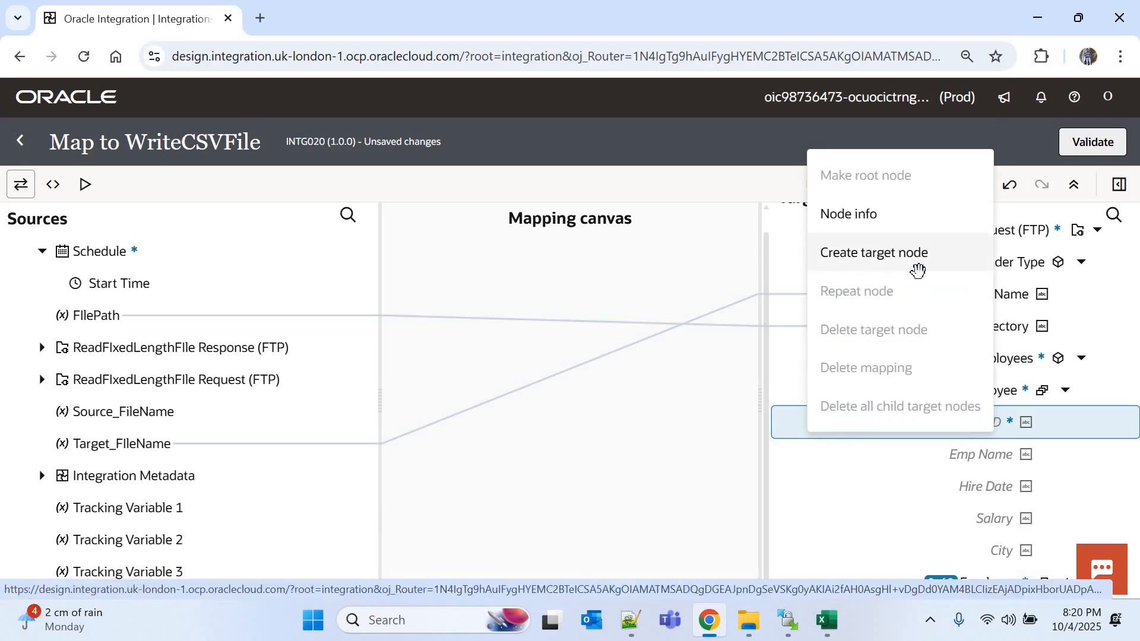
pyautogui.click(914, 264)
pyautogui.click(690, 519)
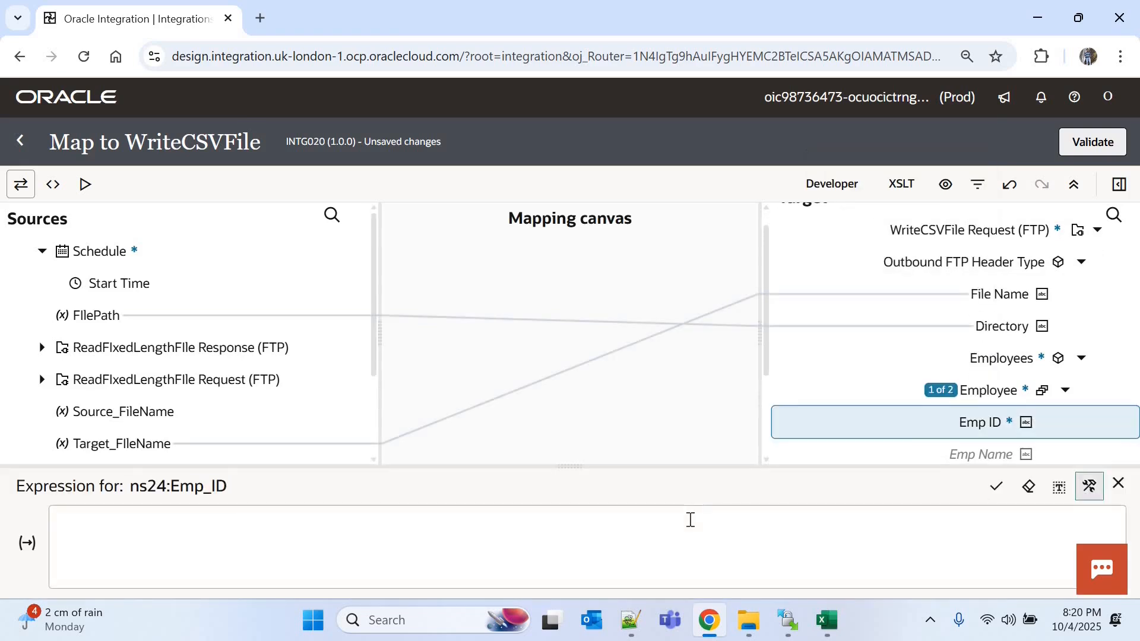
pyautogui.write('"')
pyautogui.write("EMP ID'")
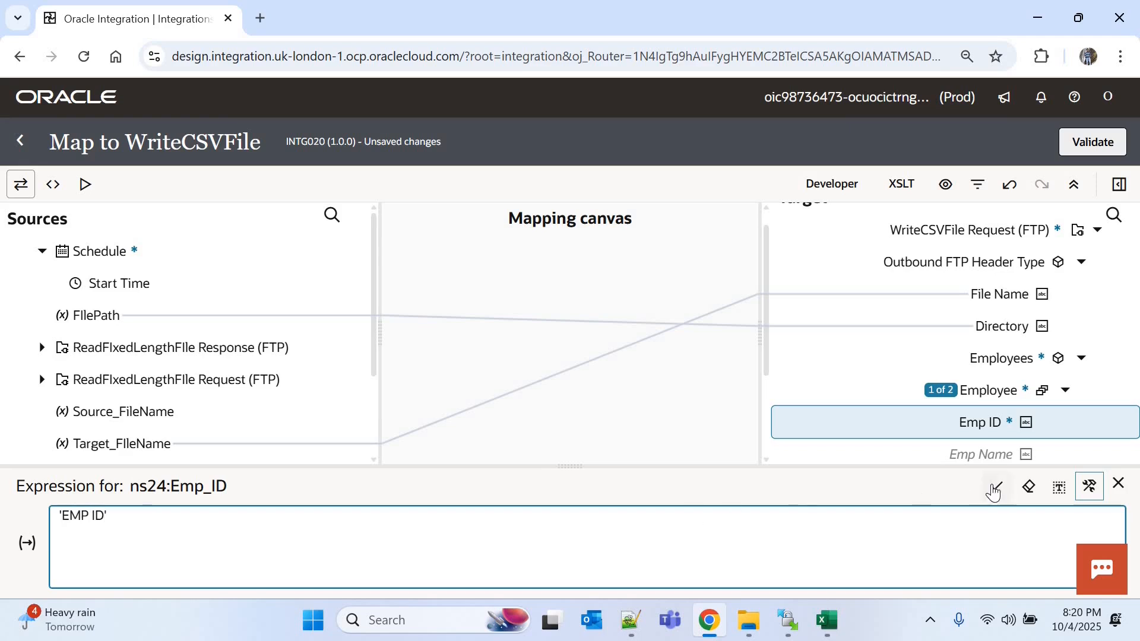
pyautogui.click(996, 485)
# Step: Create the Emp Name target node in the first Employee record and set its expression to 'EMP Name'
pyautogui.rightClick(985, 455)
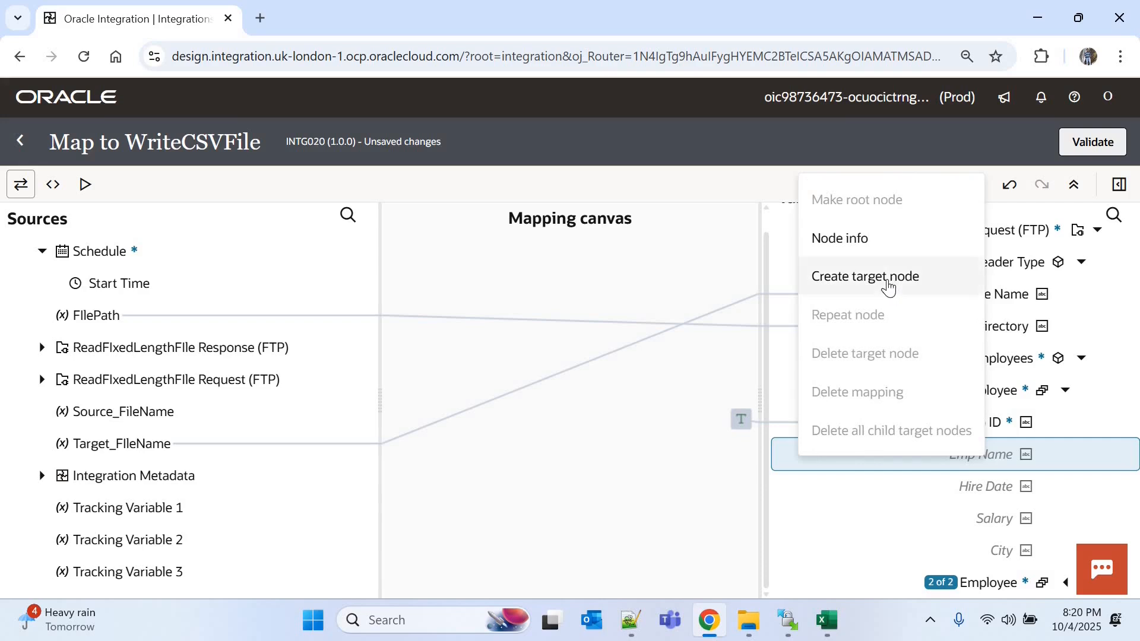
pyautogui.click(895, 276)
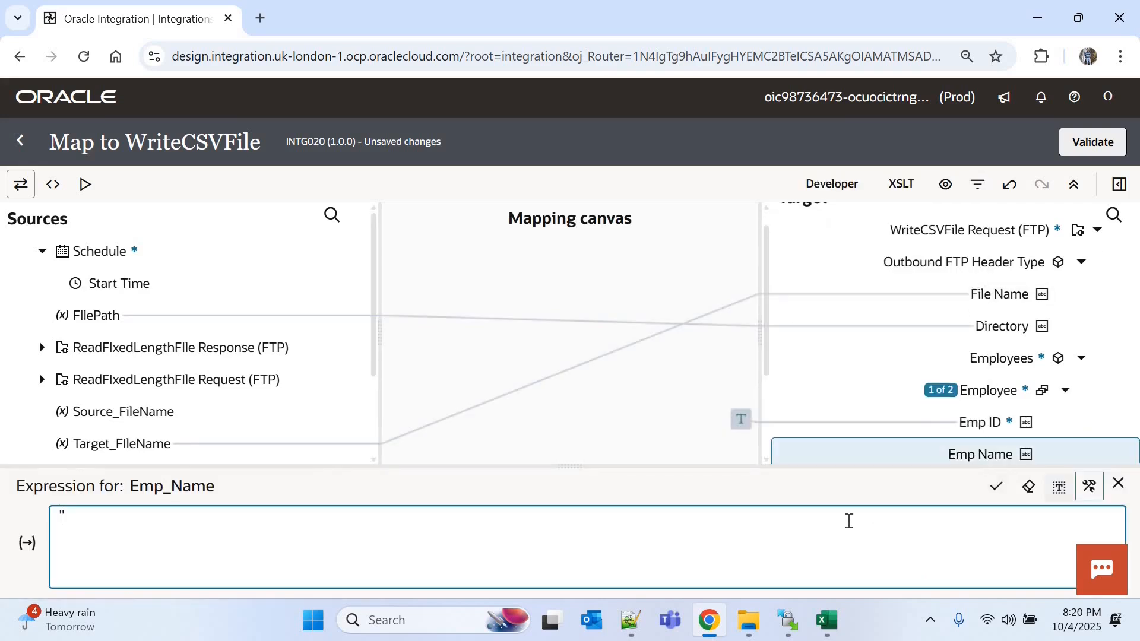
pyautogui.write("'EMP Name'")
pyautogui.click(996, 486)
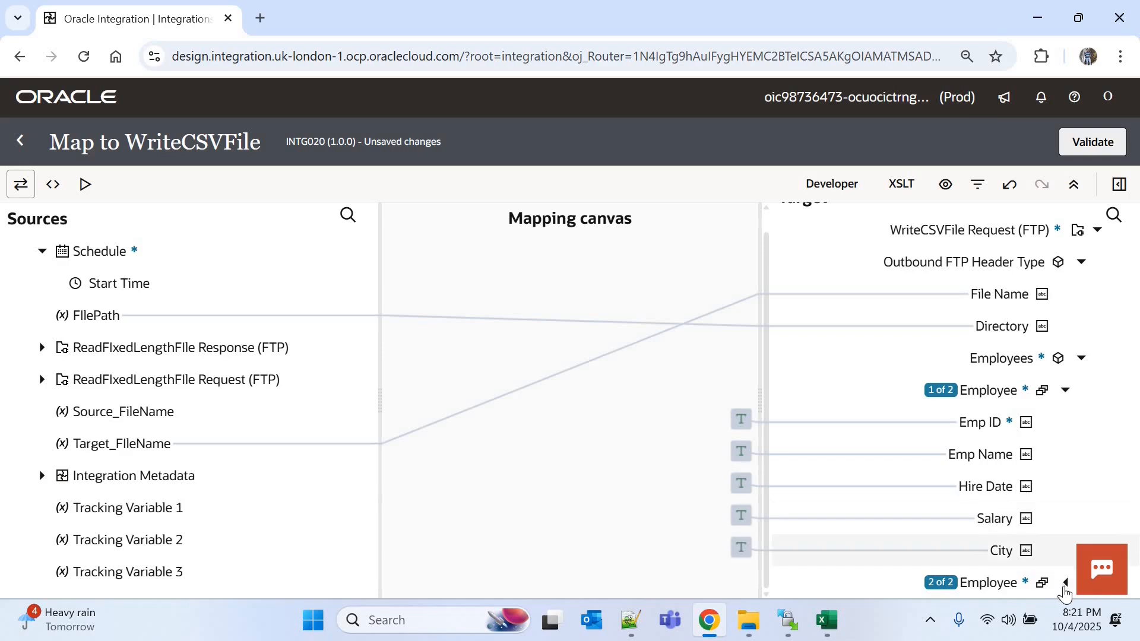
# Step: Expand the second target Employee record and map the Employee node of the ReadFIxedLengthFIle response to it
pyautogui.click(1065, 584)
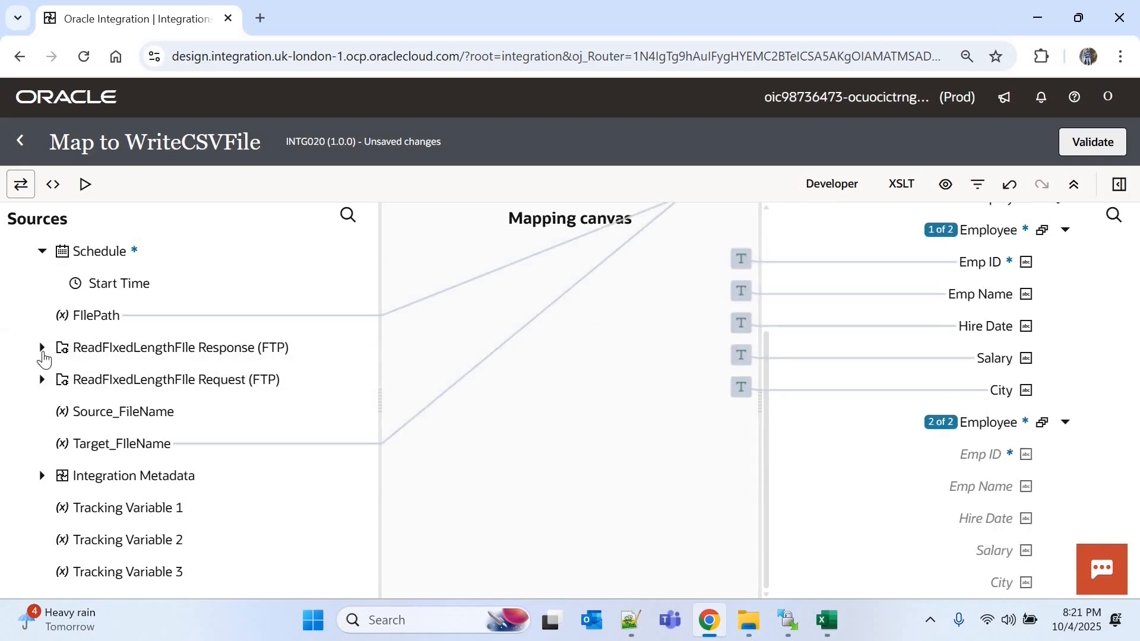
pyautogui.click(41, 347)
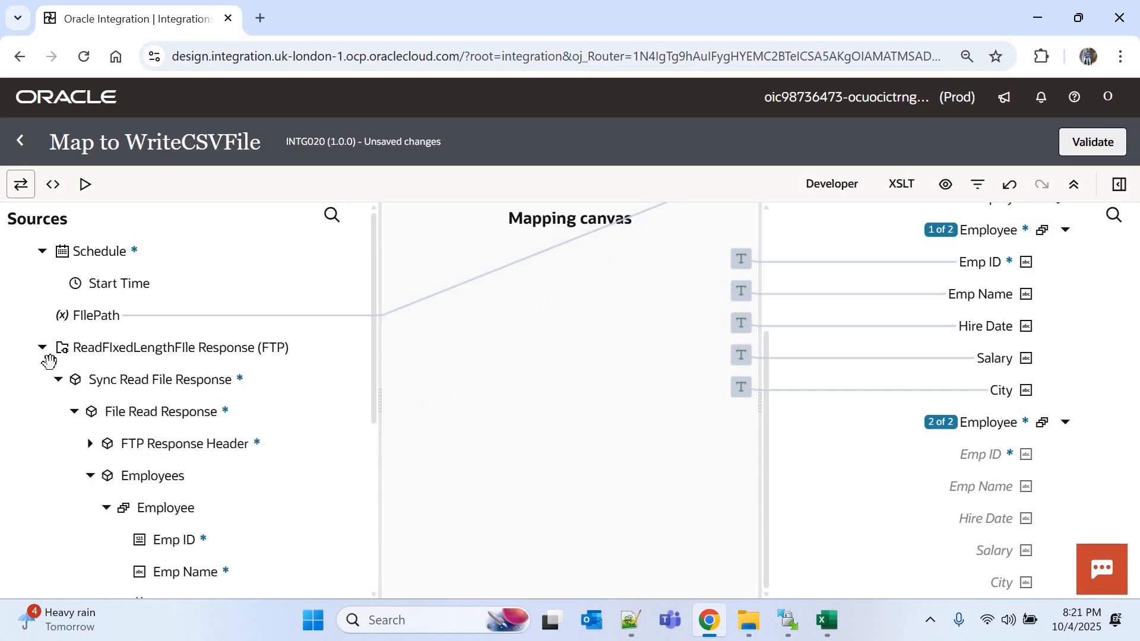
pyautogui.scroll(-2, 373, 455)
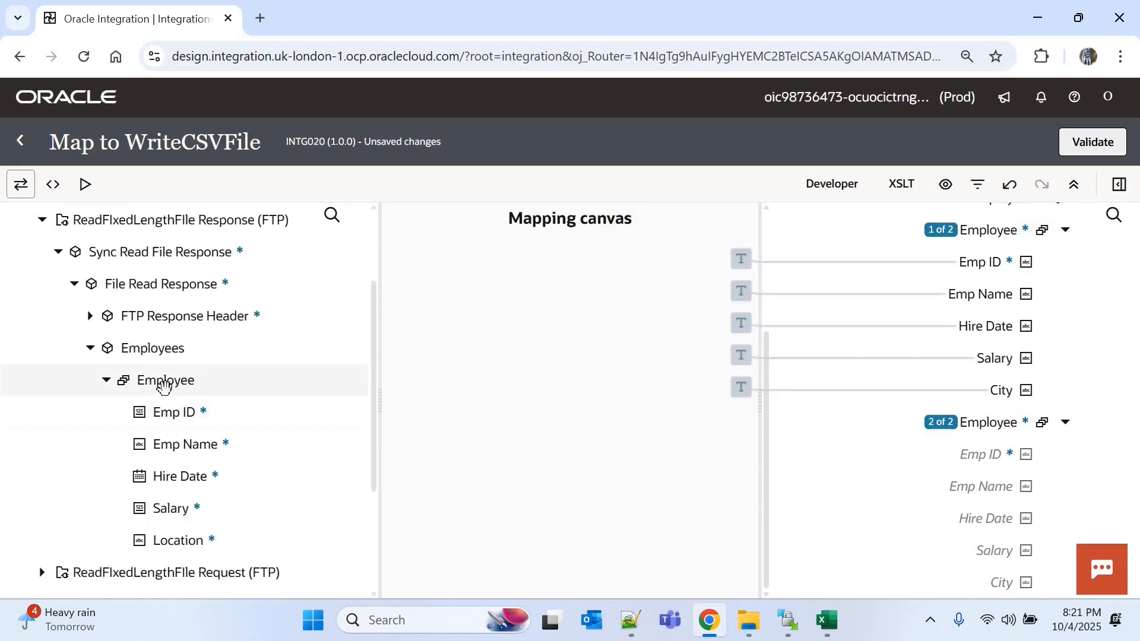
pyautogui.moveTo(164, 388); pyautogui.dragTo(997, 423)
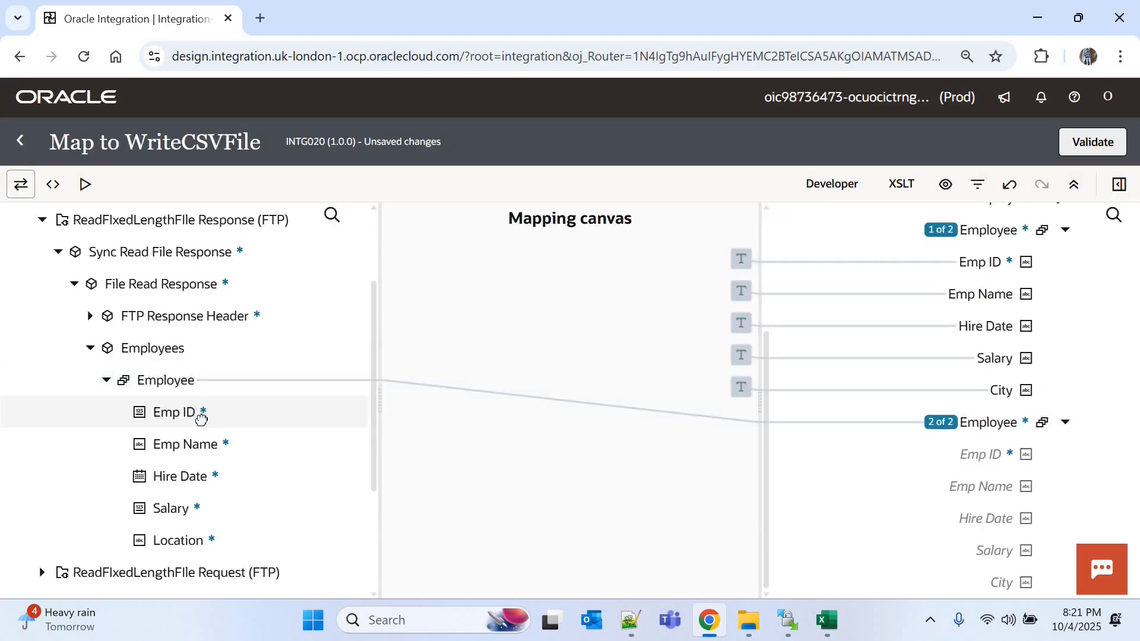
# Step: Map source Emp ID, Emp Name, Hire Date, Salary and Location to Emp ID, Emp Name, Hire Date, Salary and City in the second Employee record, and validate
pyautogui.moveTo(199, 417); pyautogui.dragTo(1097, 476)
pyautogui.moveTo(185, 444); pyautogui.dragTo(949, 495)
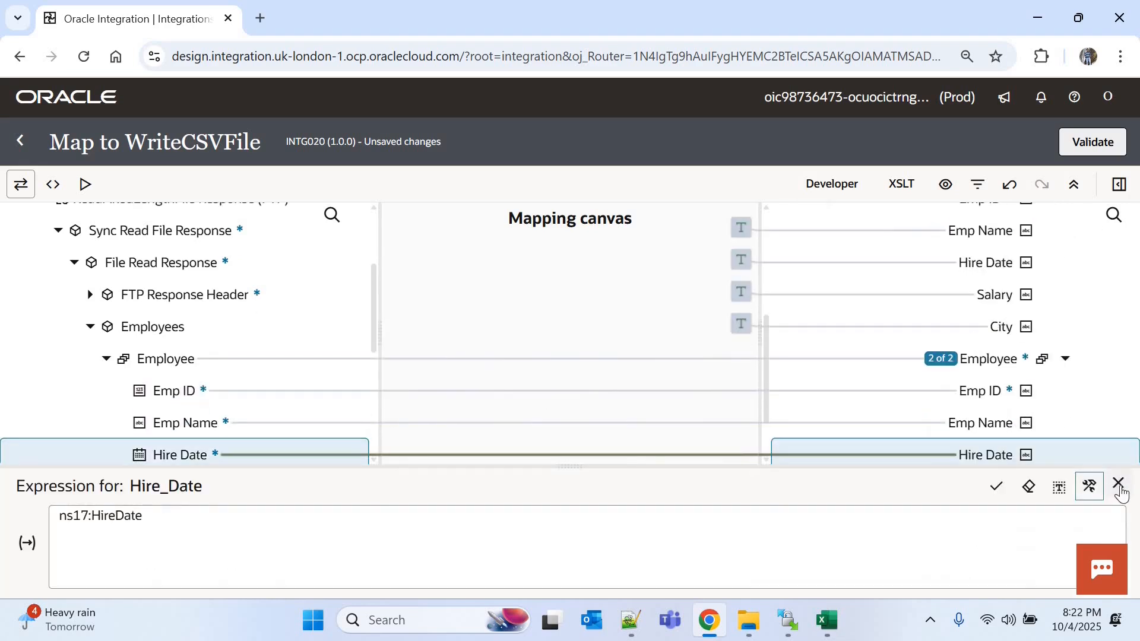
pyautogui.click(1118, 485)
pyautogui.moveTo(199, 487); pyautogui.dragTo(1003, 550)
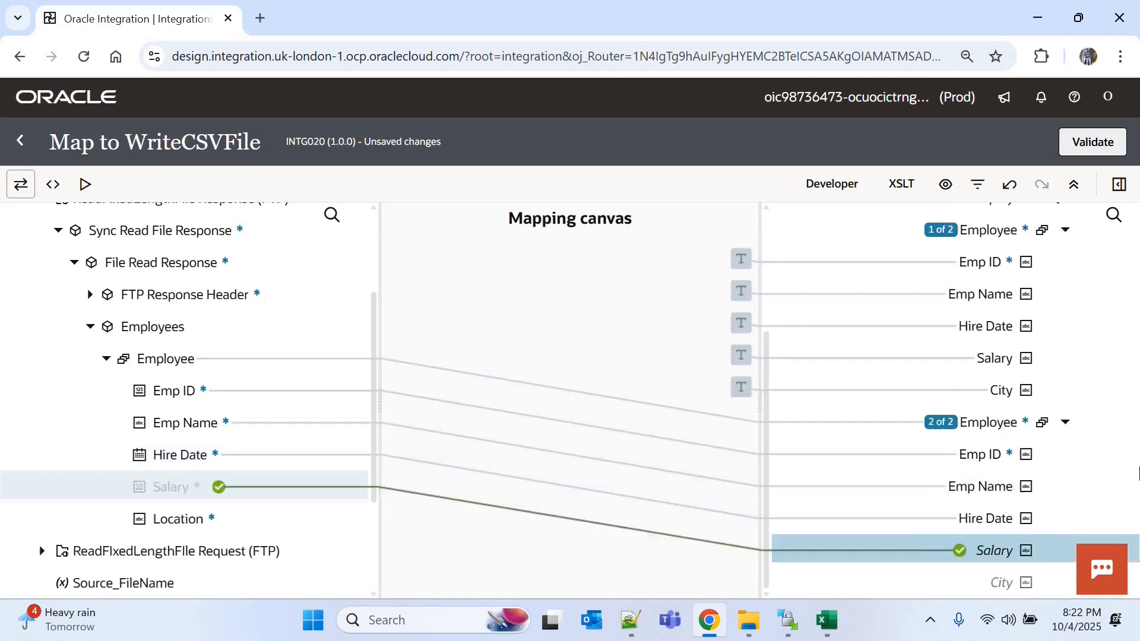
pyautogui.click(1122, 486)
pyautogui.moveTo(197, 488); pyautogui.dragTo(996, 583)
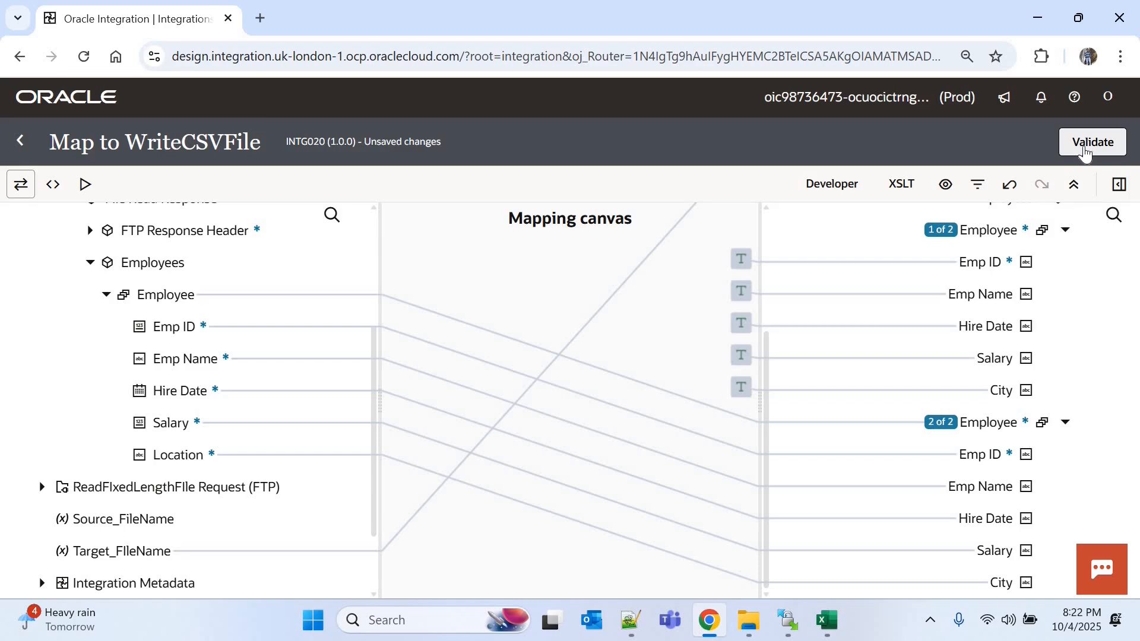
pyautogui.click(1092, 141)
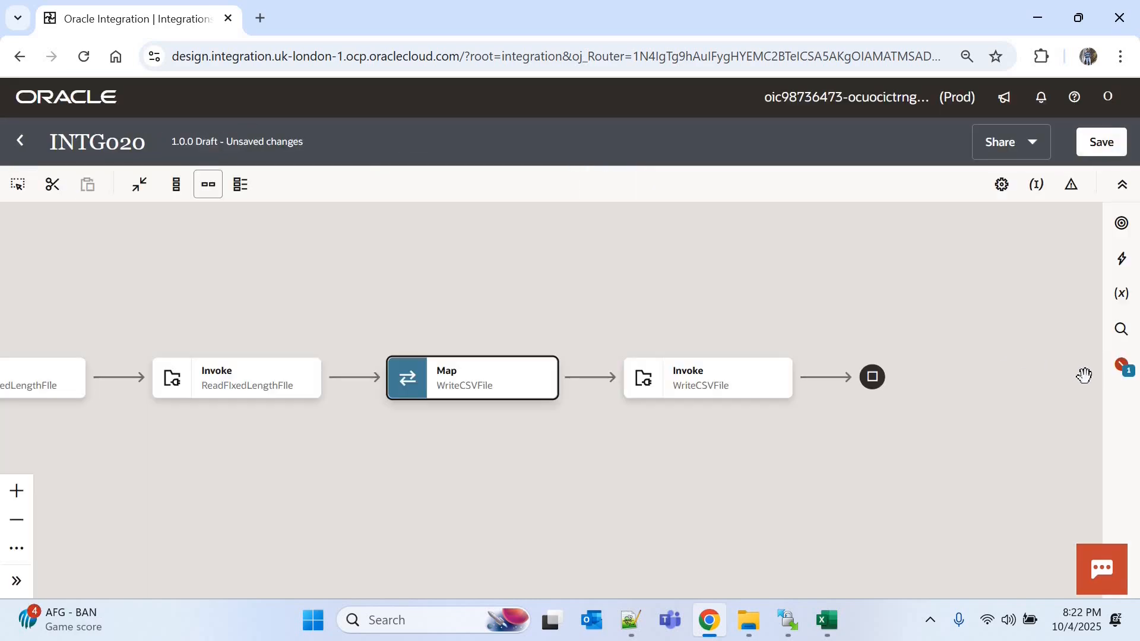
# Step: Resolve the integration's error by assigning Source_FileName as the primary business identifier, and save the integration
pyautogui.click(1124, 369)
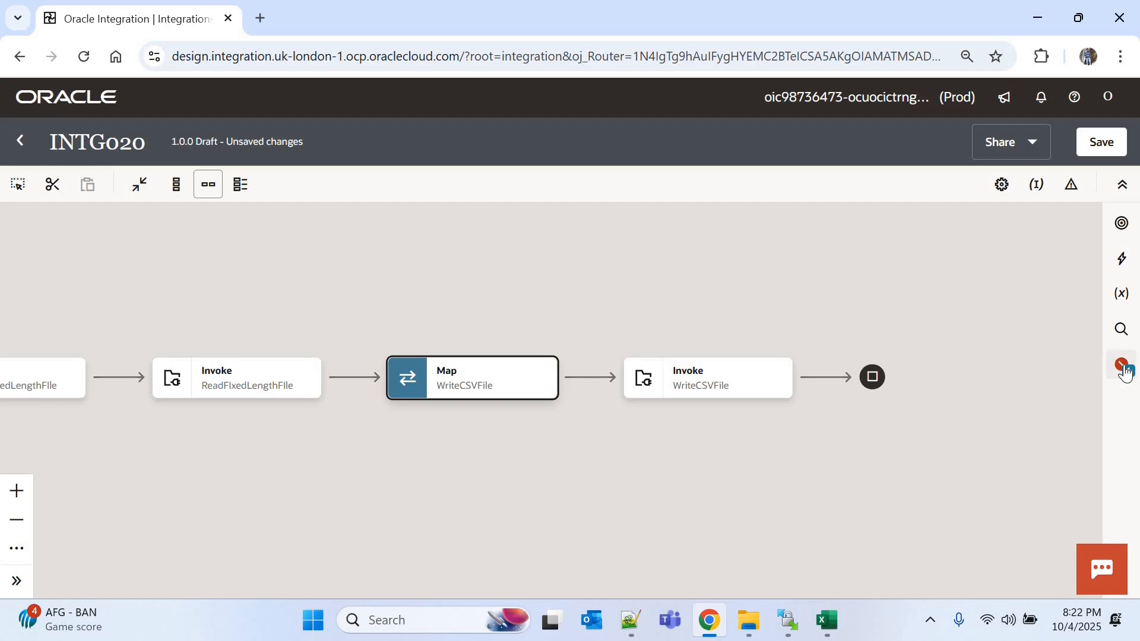
pyautogui.click(1060, 279)
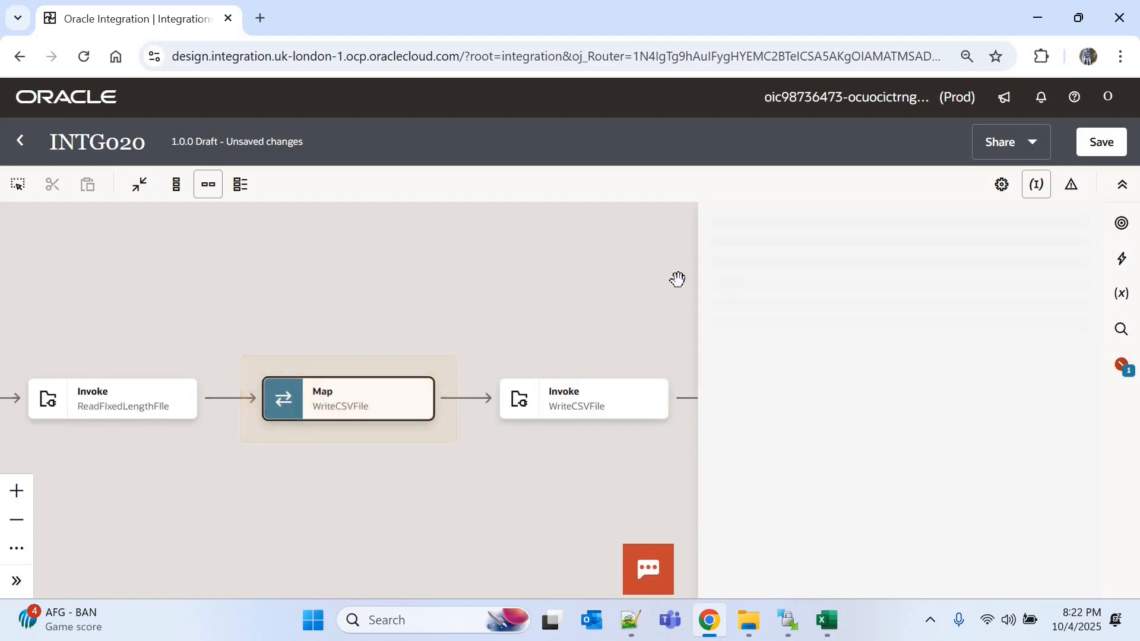
pyautogui.moveTo(531, 404); pyautogui.dragTo(831, 446)
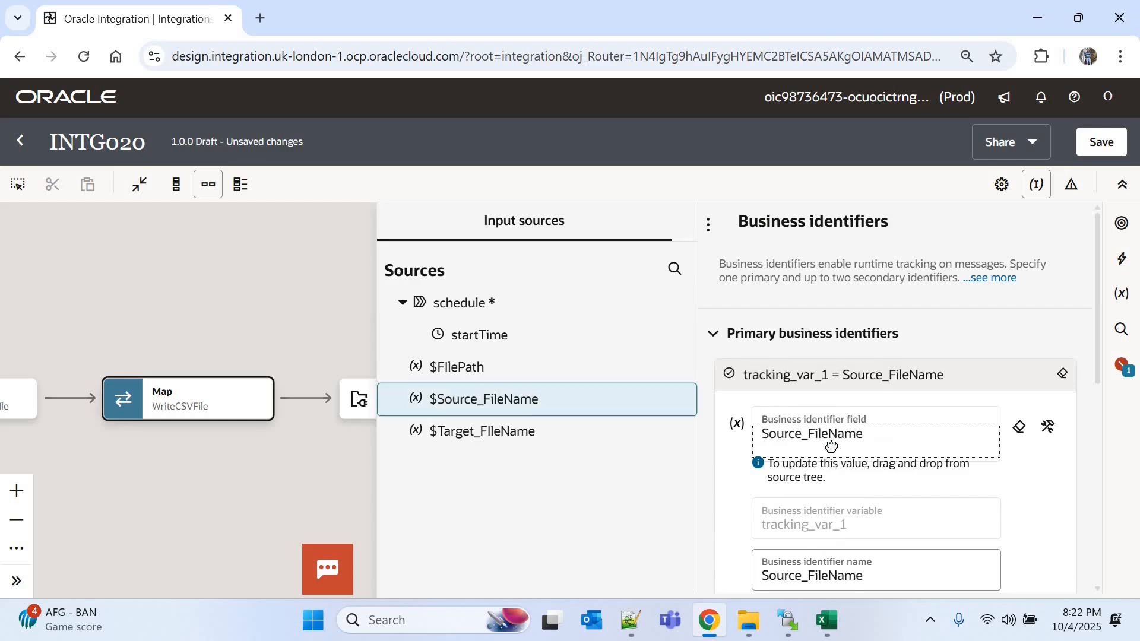
pyautogui.click(1098, 144)
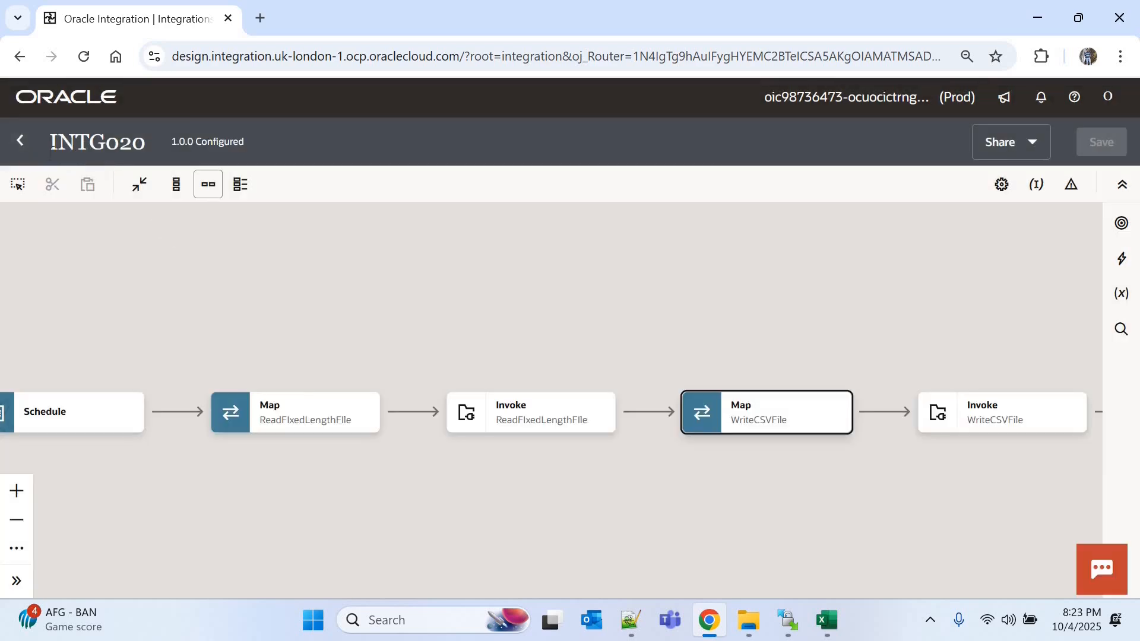
# Step: Close the integration editor and activate INTG020 with the Debug tracing level
pyautogui.click(21, 146)
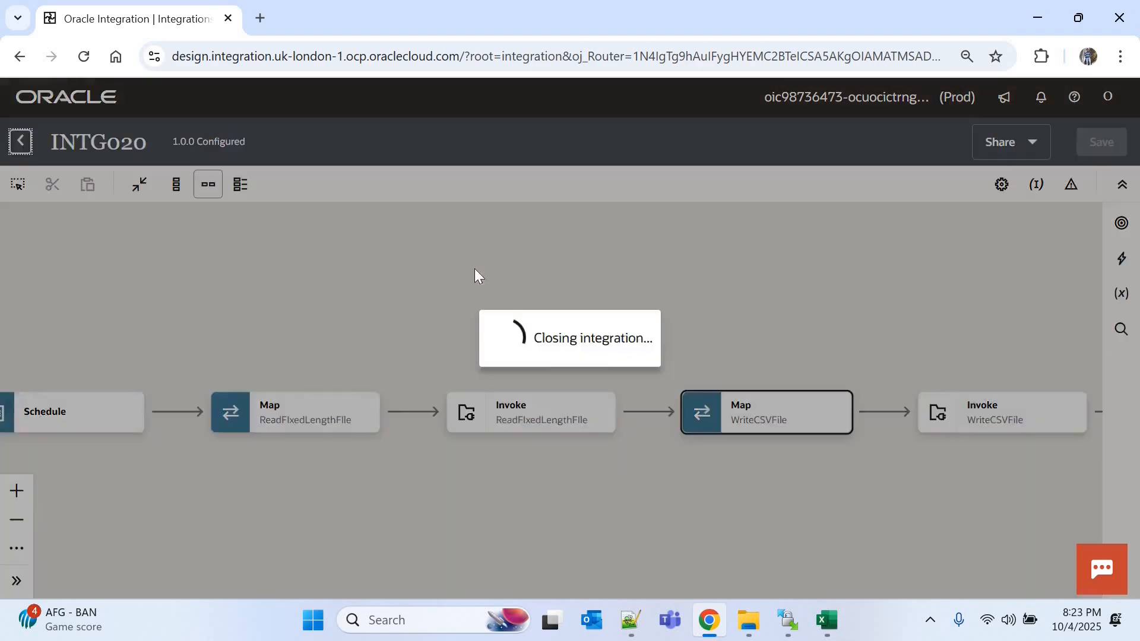
pyautogui.click(1004, 367)
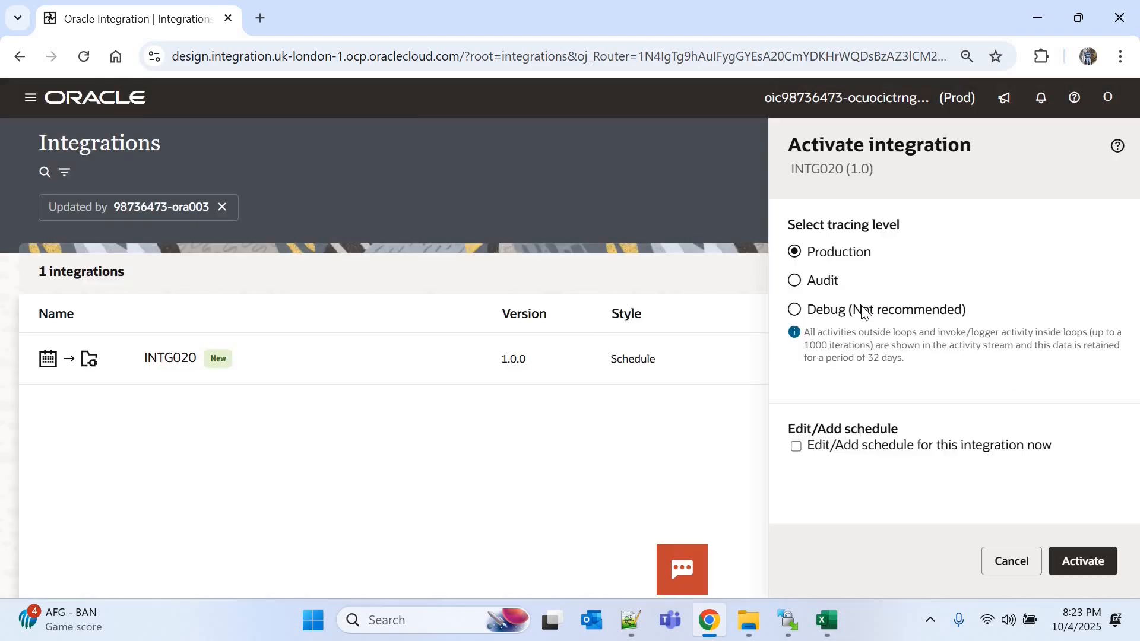
pyautogui.click(860, 309)
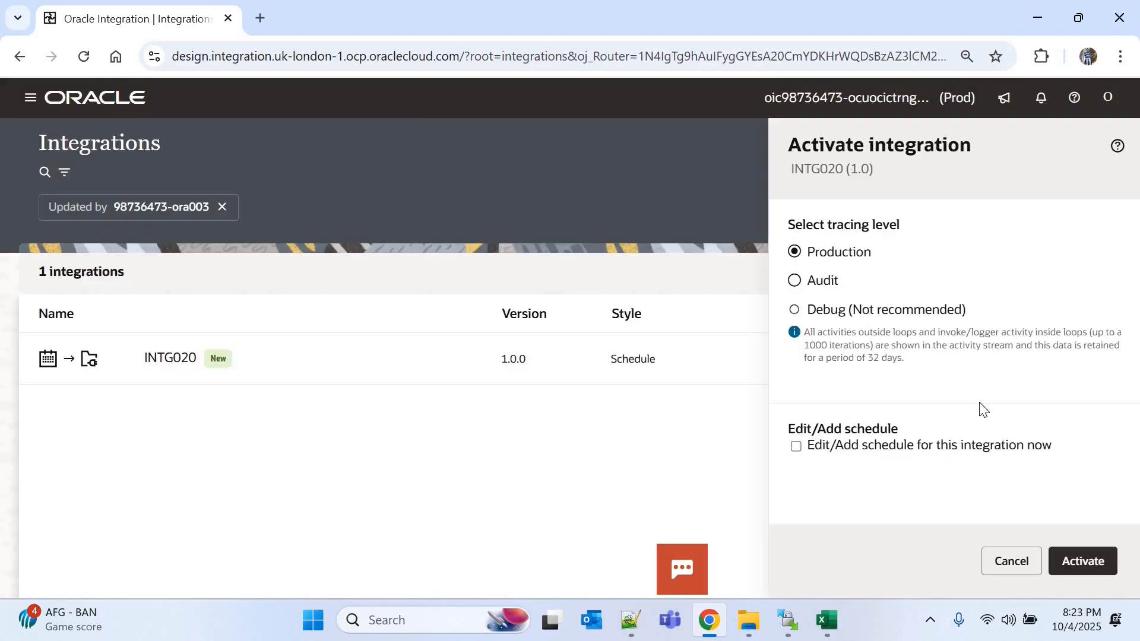
pyautogui.click(1084, 561)
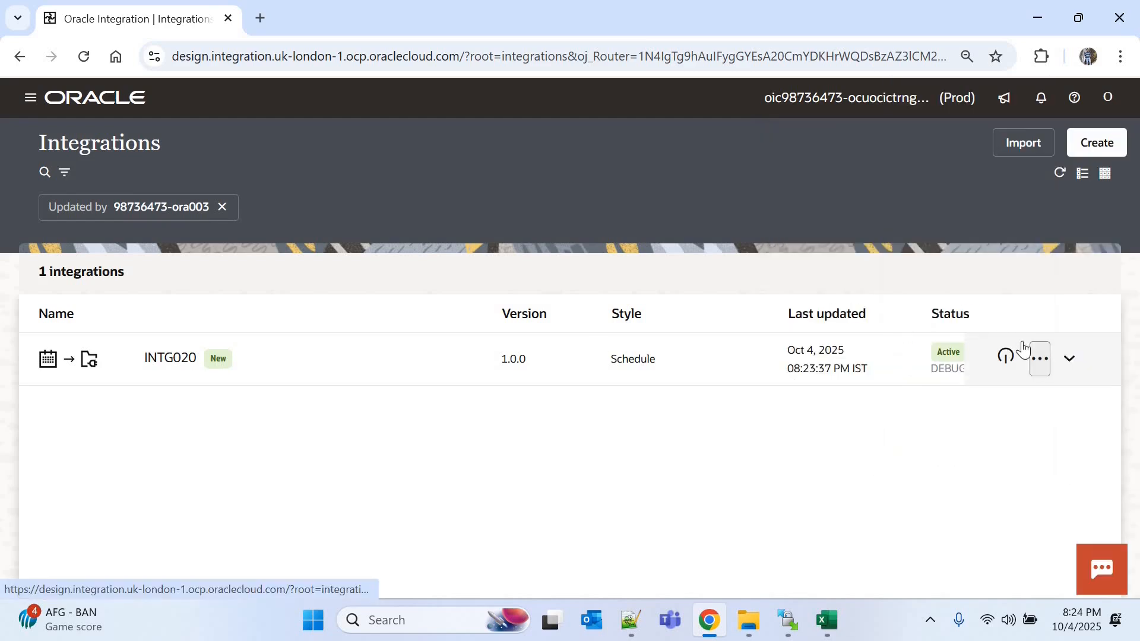
# Step: Start a run of INTG020 and set its FIlePath parameter to /home/user1/ora003, copied from the remote folder in WinSCP
pyautogui.click(1026, 353)
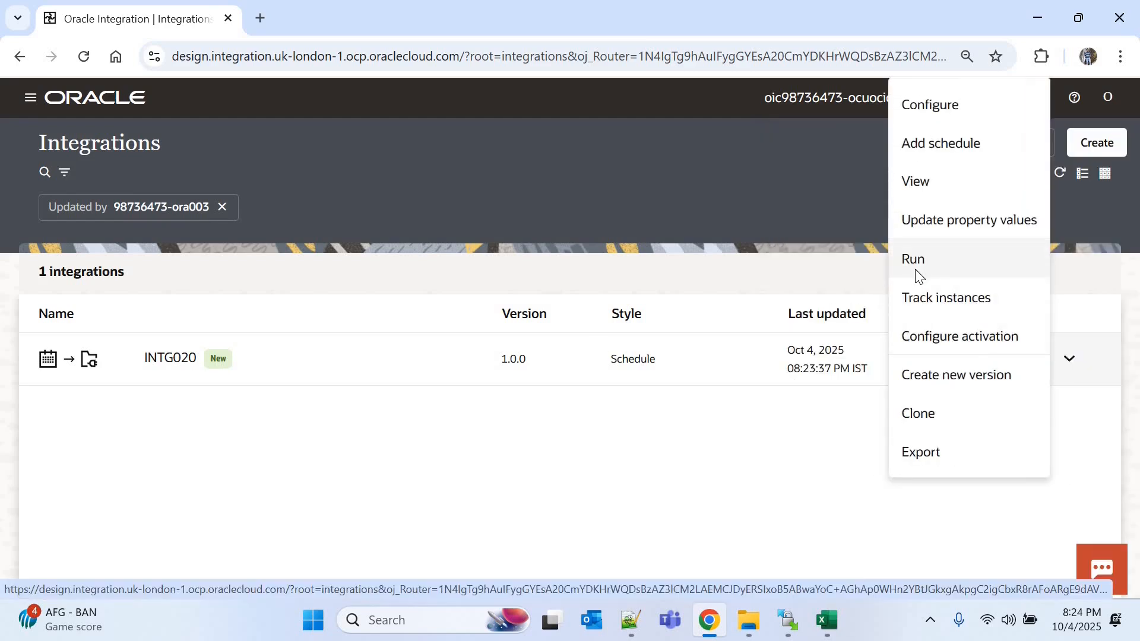
pyautogui.click(915, 271)
pyautogui.scroll(-5, 1085, 356)
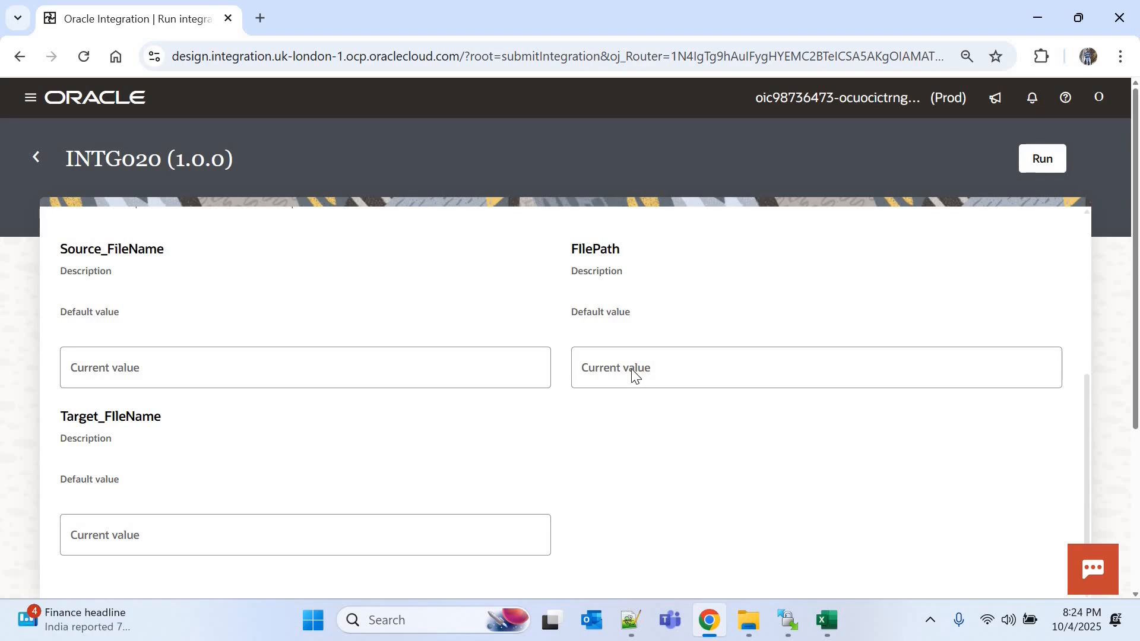
pyautogui.click(789, 616)
pyautogui.doubleClick(677, 139)
pyautogui.hotkey('ctrl', 'c')
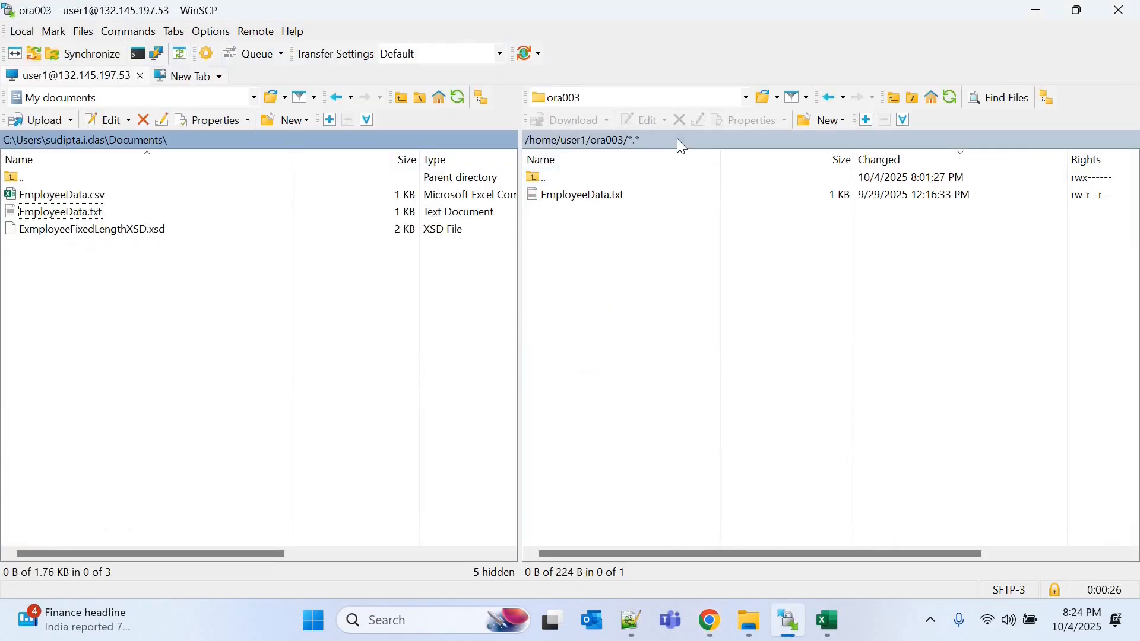
pyautogui.click(640, 375)
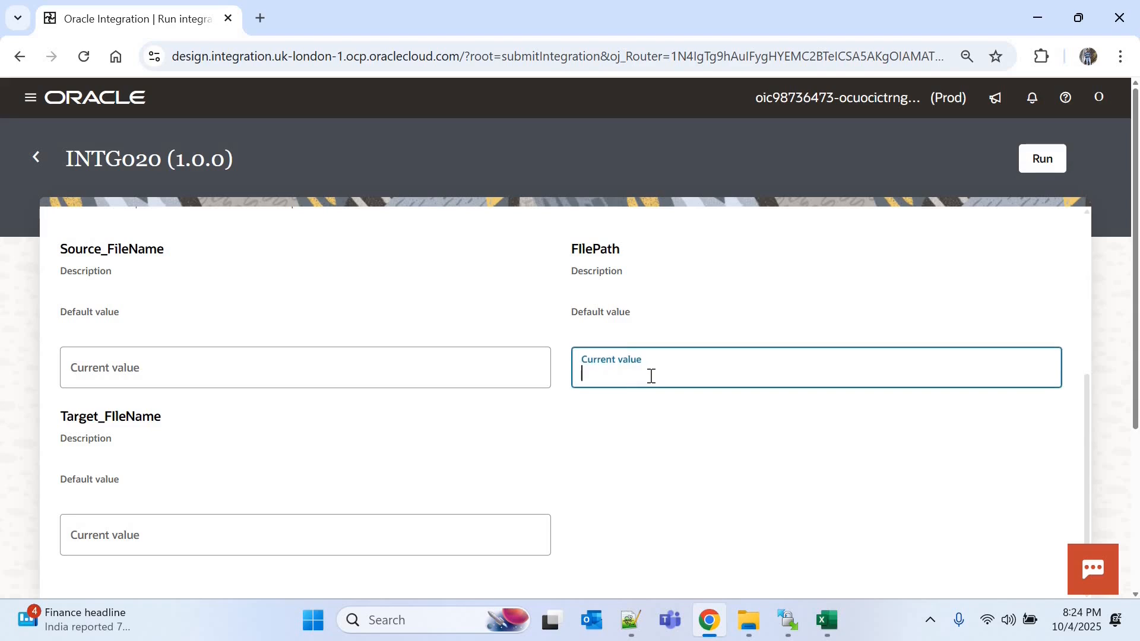
pyautogui.hotkey('ctrl', 'v')
# Step: Set the Source_FileName parameter to EmployeeData.txt, using the remote file's name from WinSCP
pyautogui.click(789, 620)
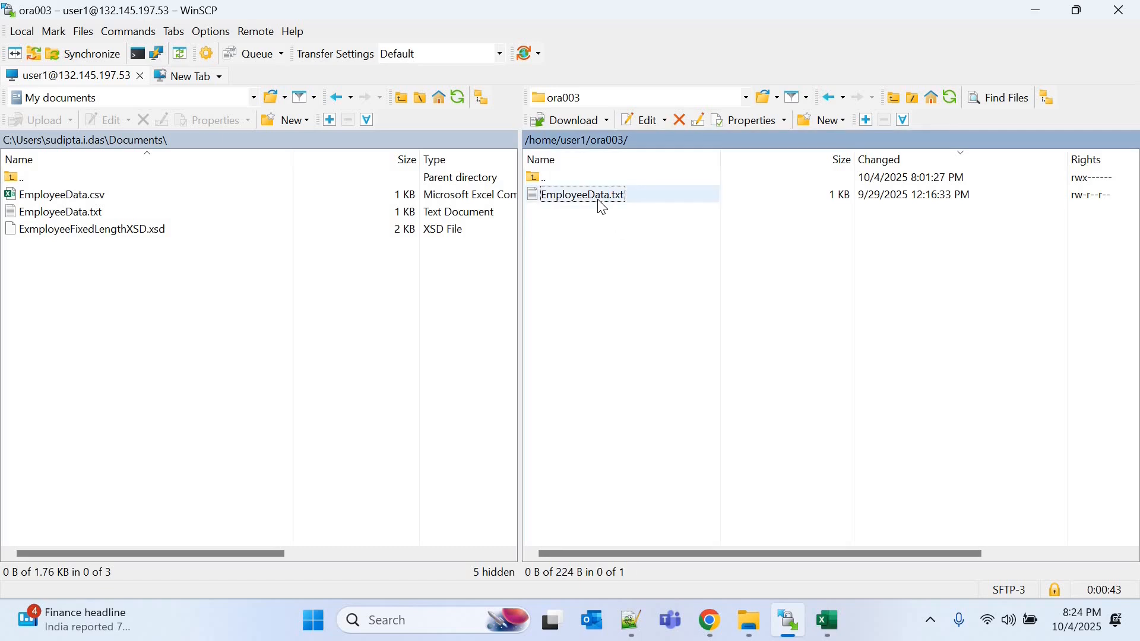
pyautogui.click(603, 196)
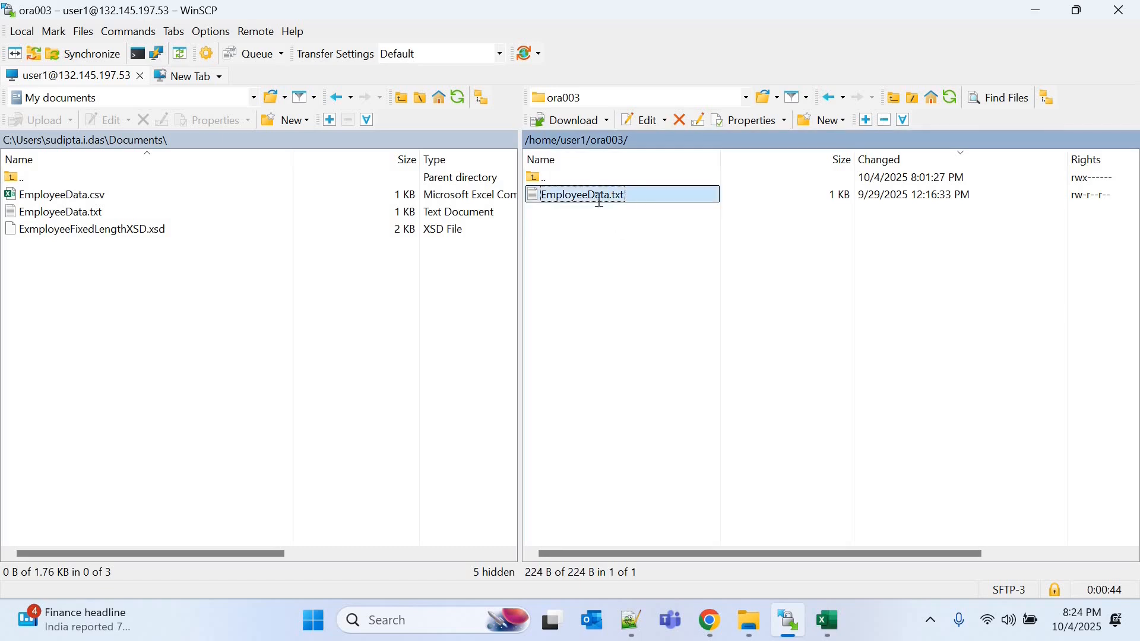
pyautogui.click(601, 196)
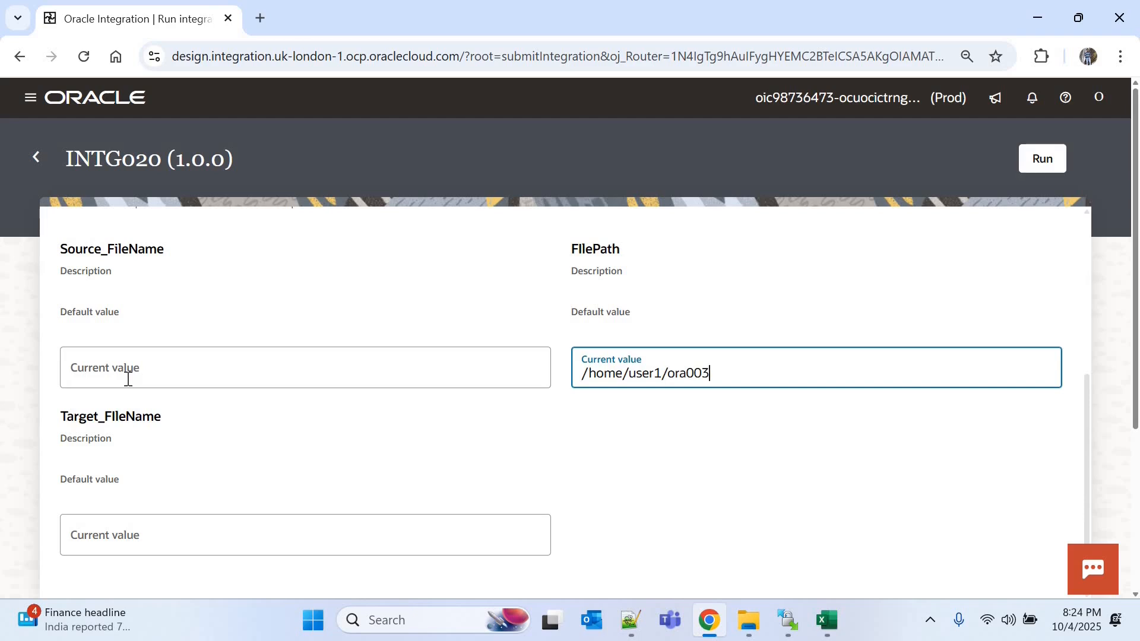
pyautogui.click(127, 379)
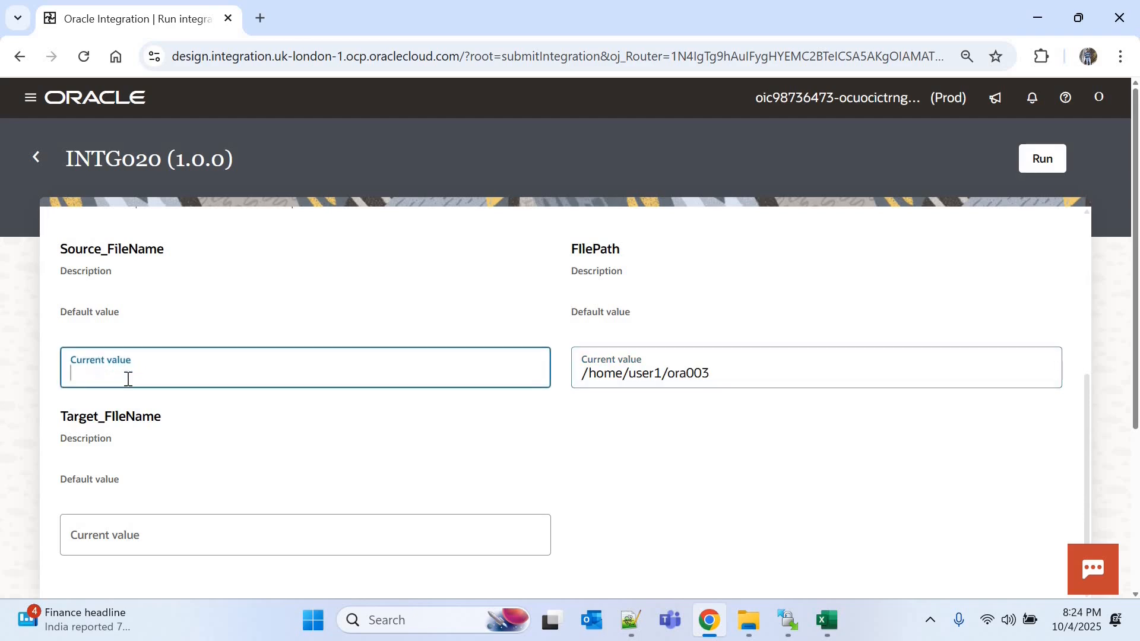
pyautogui.write('EmployeeData.txt')
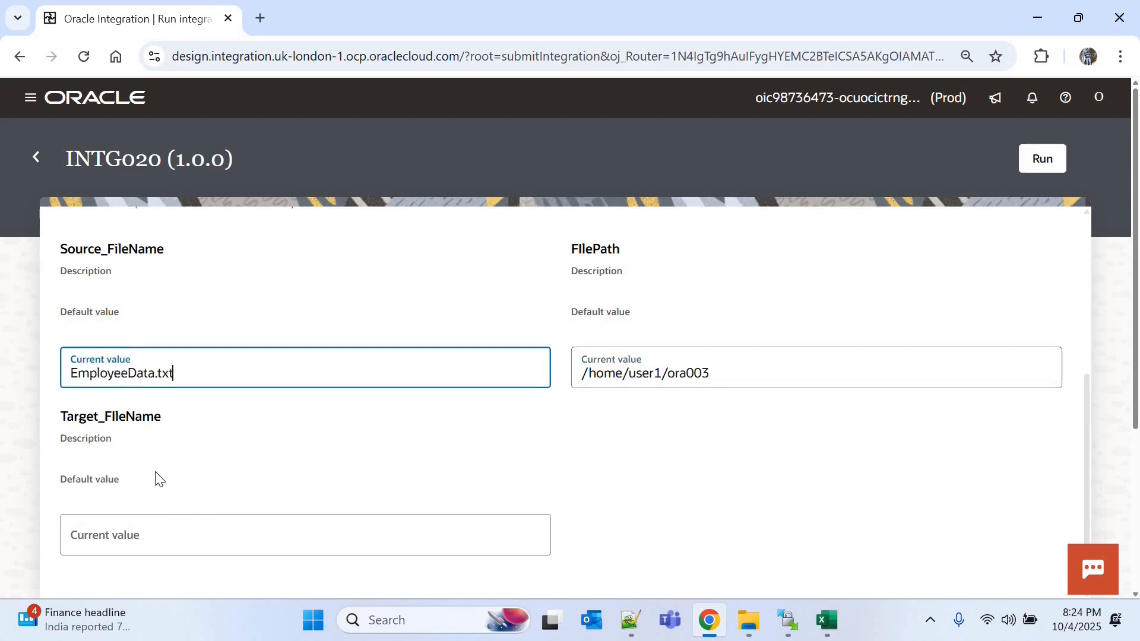
# Step: Set the Target_FIleName parameter to EmployeeData.csv and run the integration
pyautogui.click(136, 538)
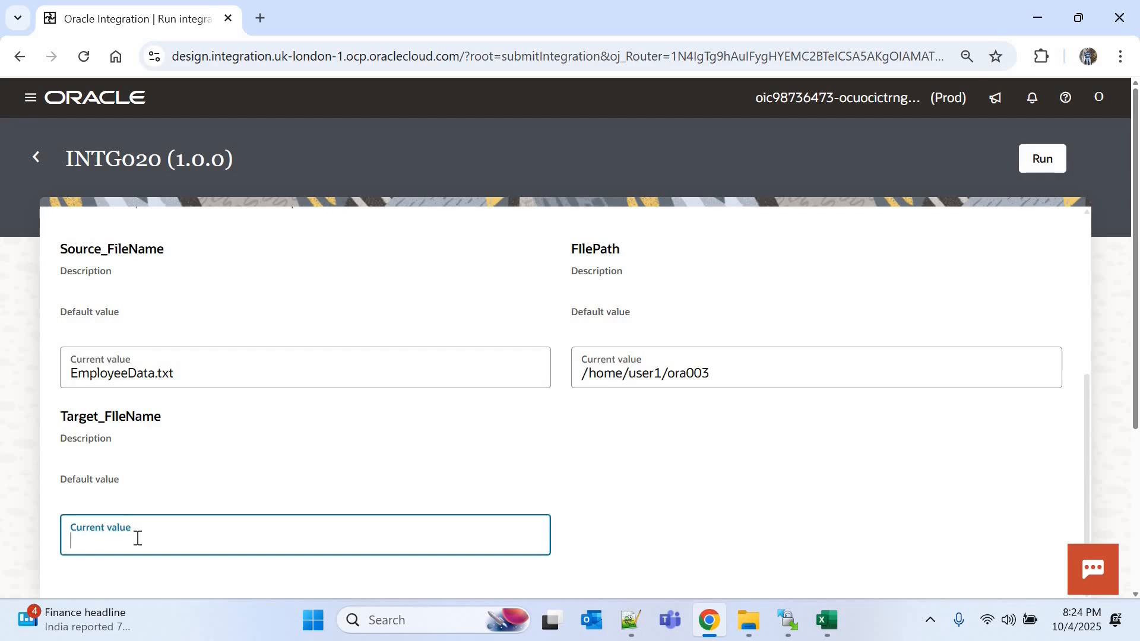
pyautogui.write('EmployeeData.txt')
pyautogui.click(1043, 161)
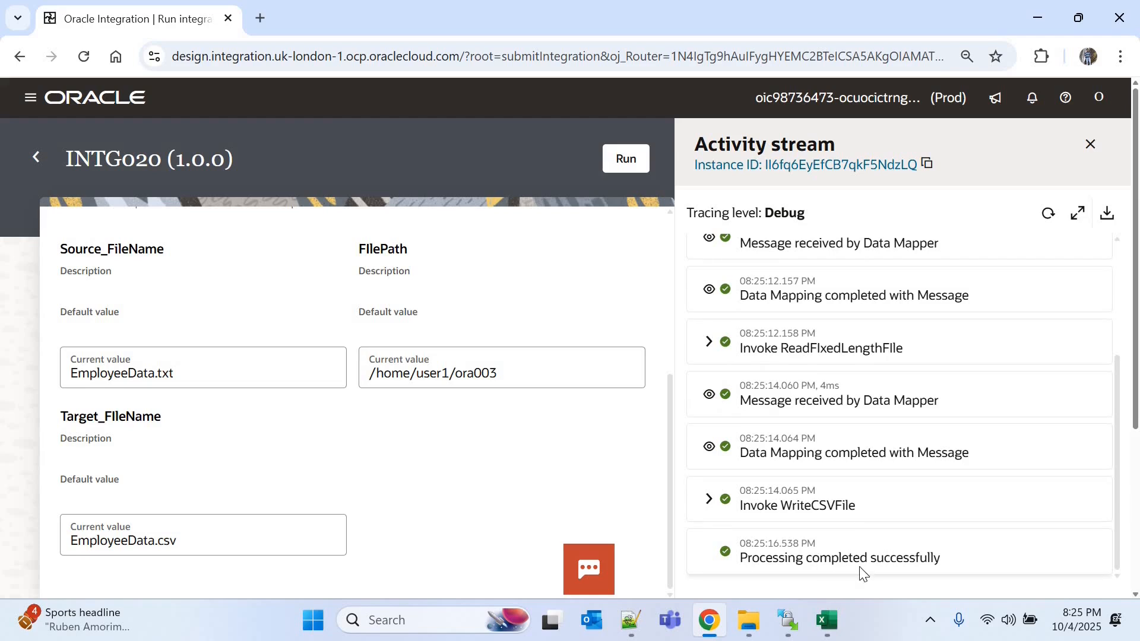
# Step: Switch to WinSCP, refresh the remote ora003 folder and download EmployeeData.csv to the local Documents folder, overwriting the existing copy
pyautogui.click(786, 621)
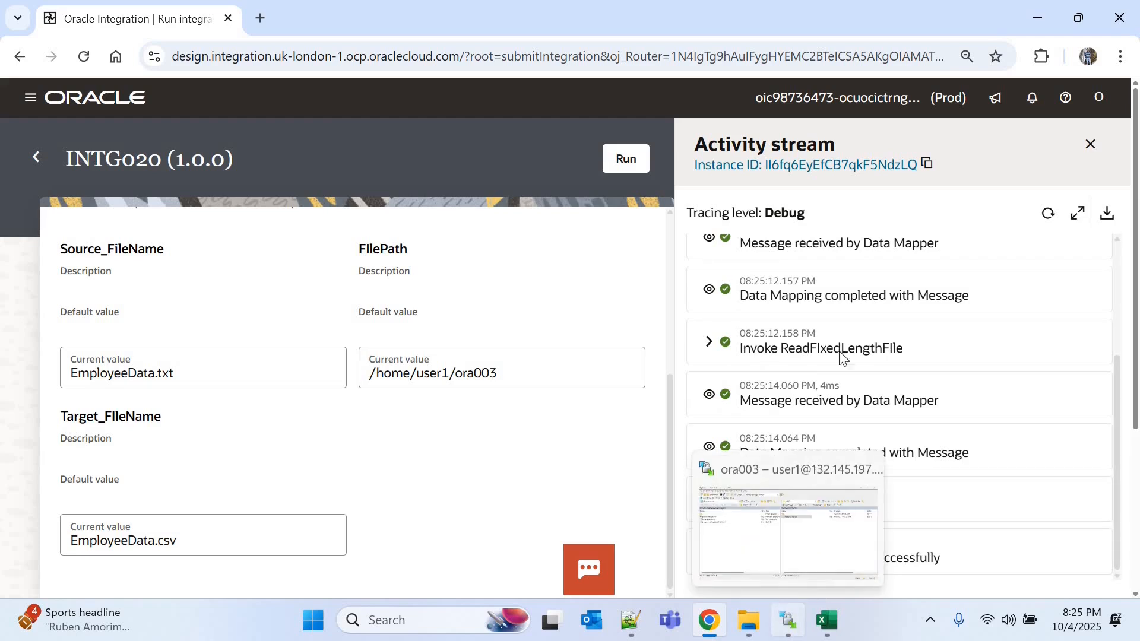
pyautogui.click(950, 98)
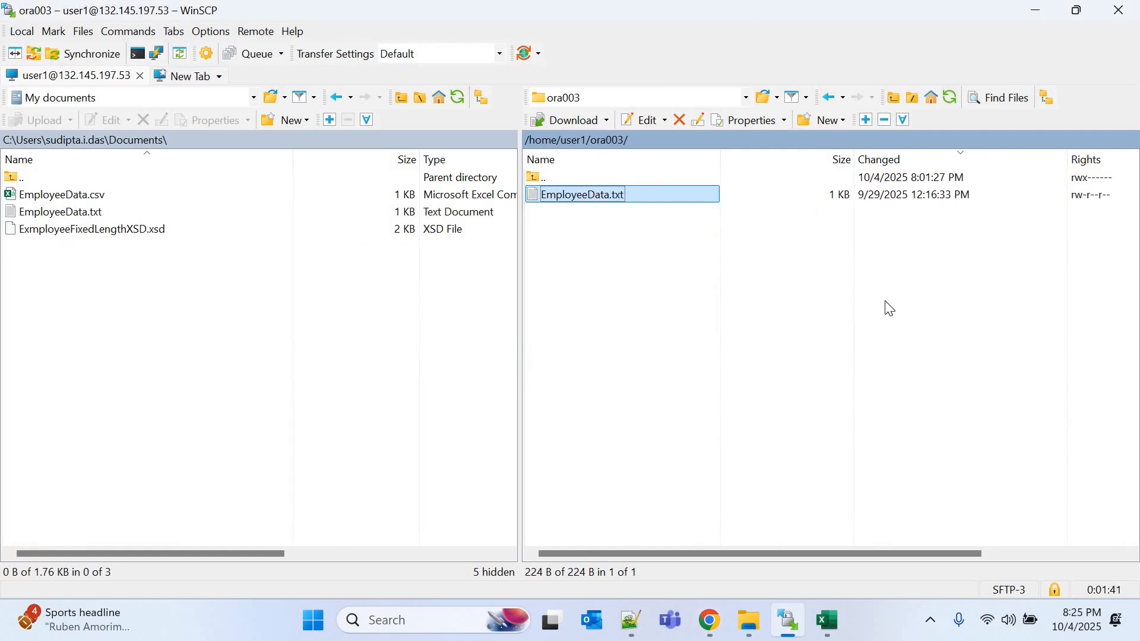
pyautogui.click(601, 200)
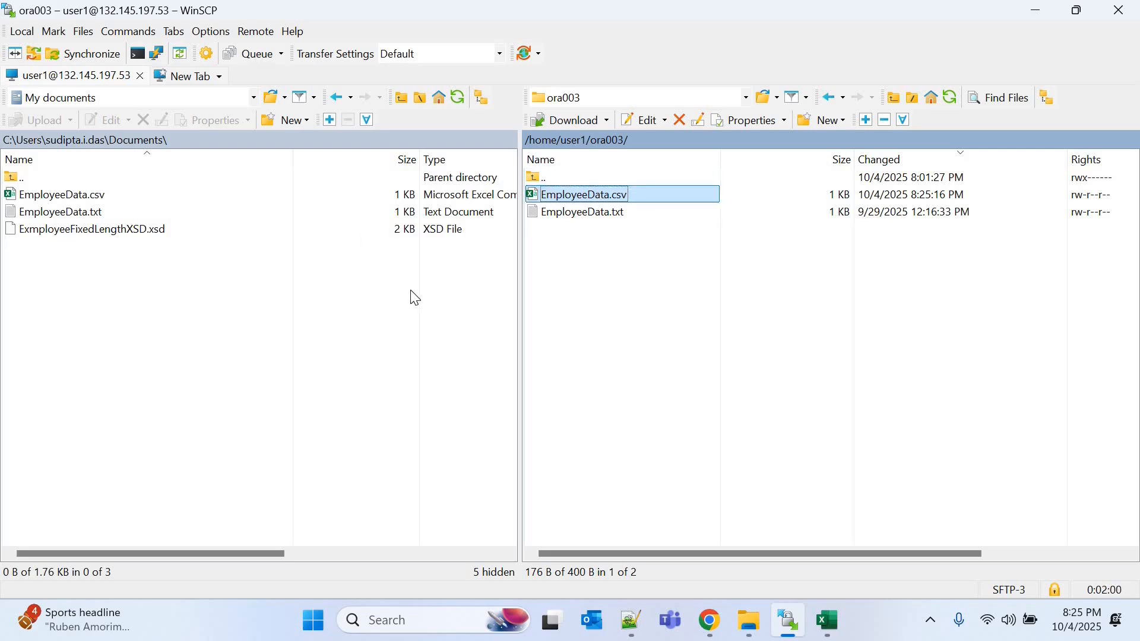
pyautogui.moveTo(415, 299); pyautogui.dragTo(419, 302)
pyautogui.click(519, 379)
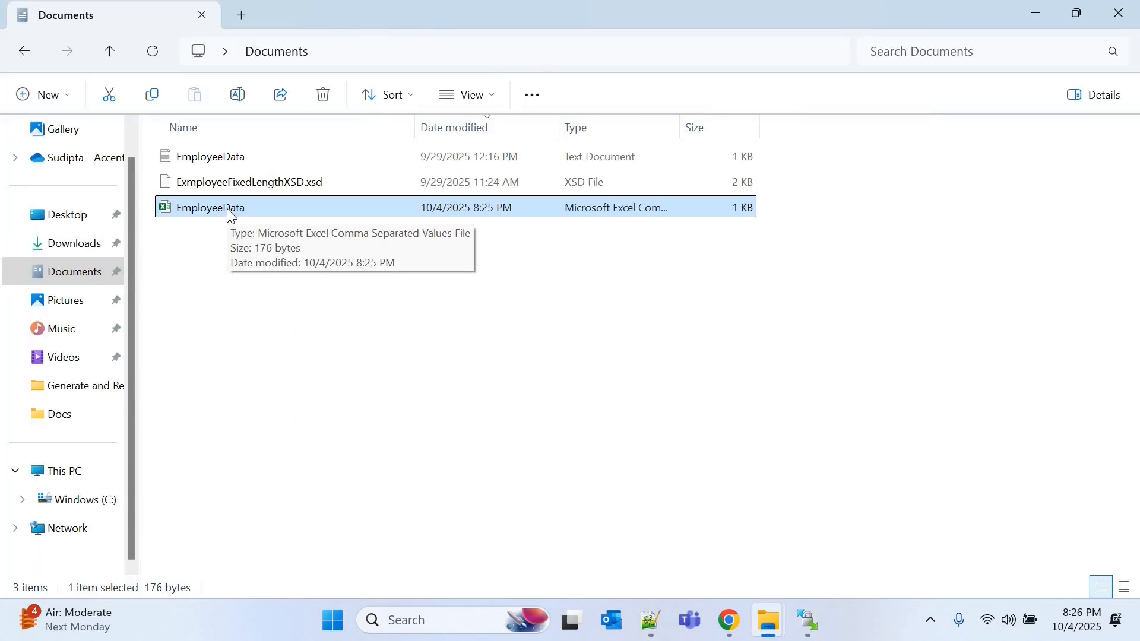
# Step: Open the downloaded EmployeeData.csv in Excel and compare its header and rows with the source EmployeeData.txt in Notepad
pyautogui.doubleClick(227, 209)
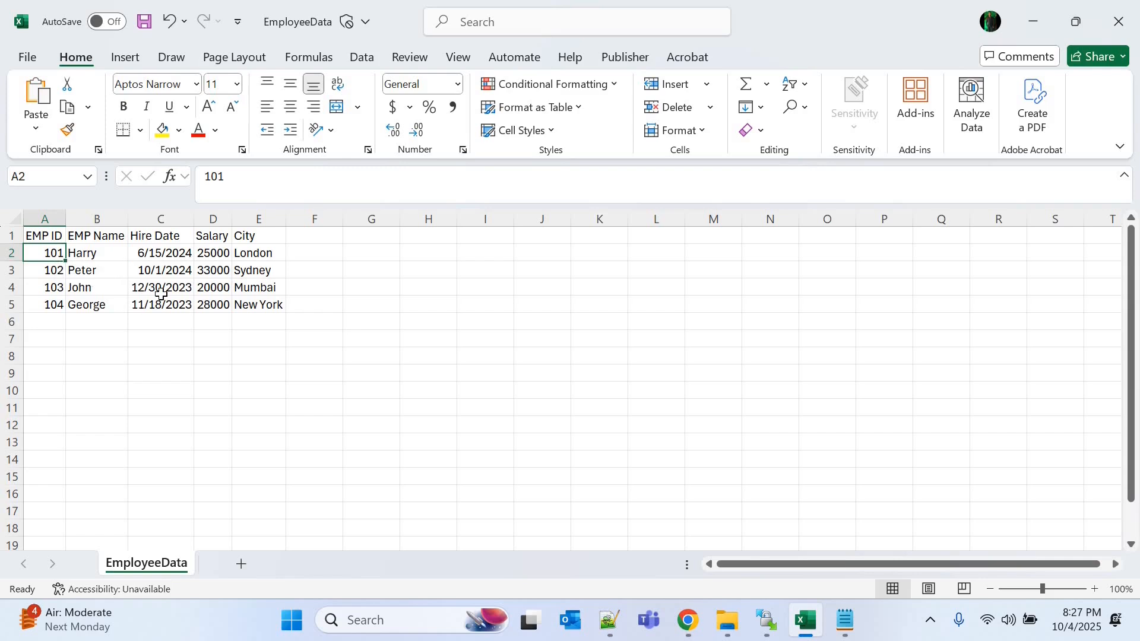
pyautogui.click(845, 621)
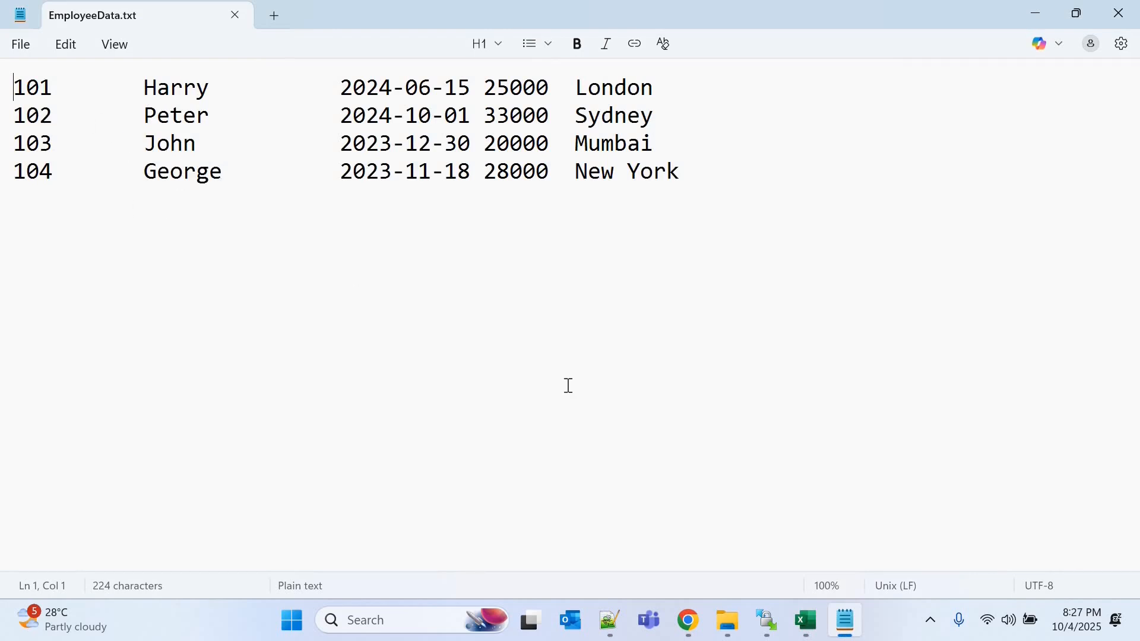
pyautogui.hotkey('alt', 'Tab')
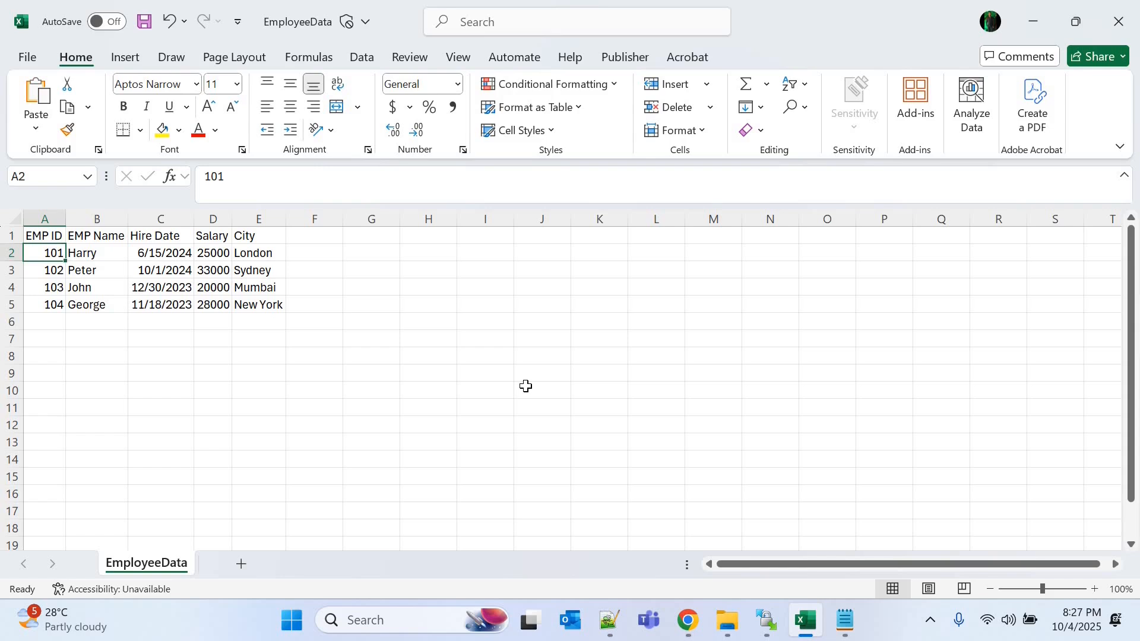